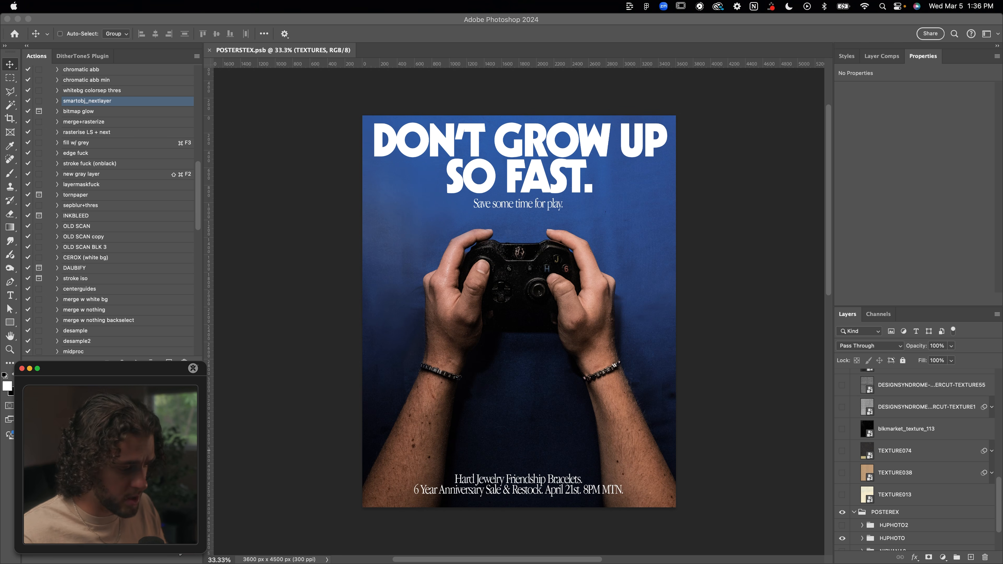
Select the TEXTURE013 paper layer above the POSTEREX group and make it visible over the poster.
scroll(902, 489, "down", 3)
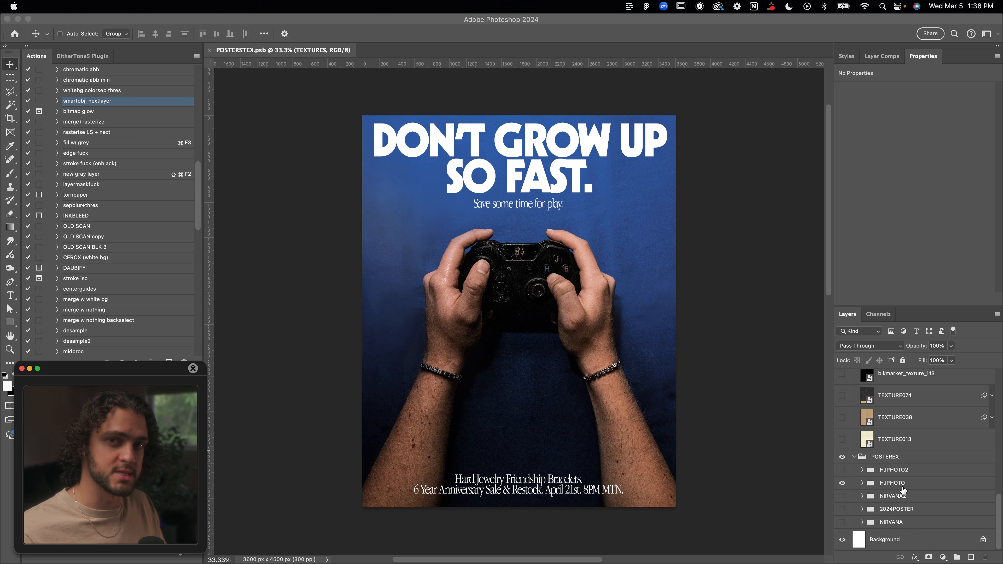
left_click(894, 485)
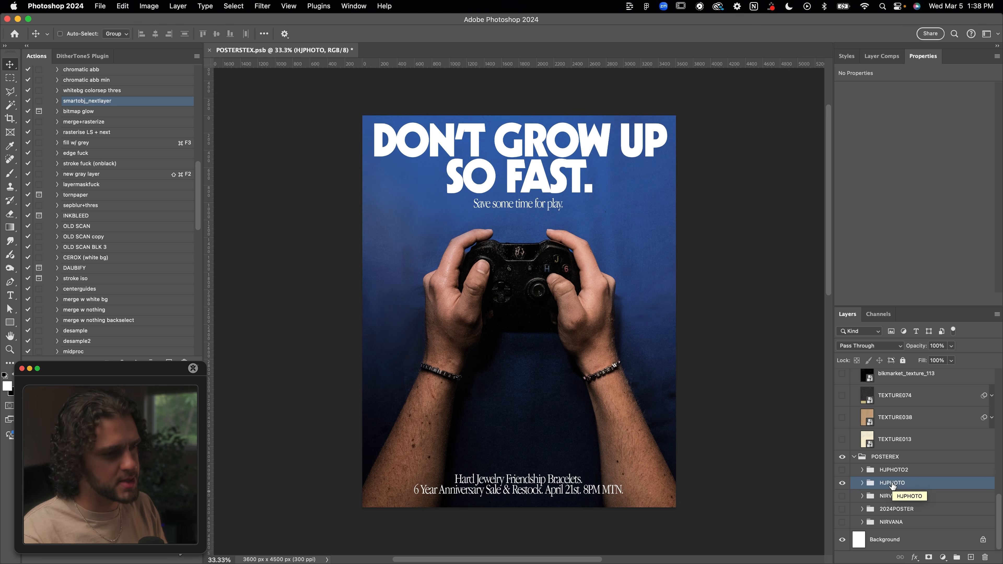
left_click(894, 439)
scroll(849, 494, "up", 4)
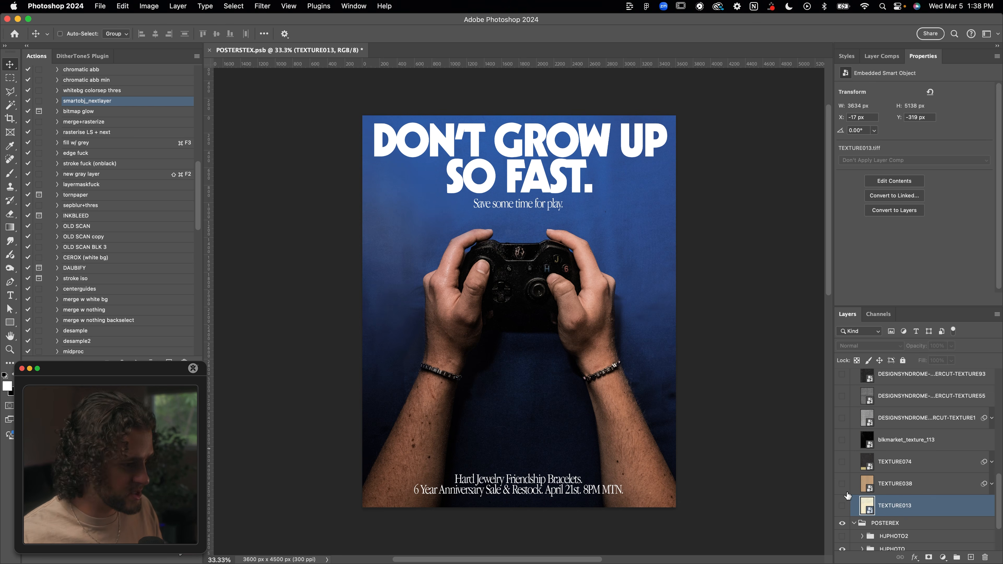
left_click(842, 506)
scroll(869, 486, "down", 2)
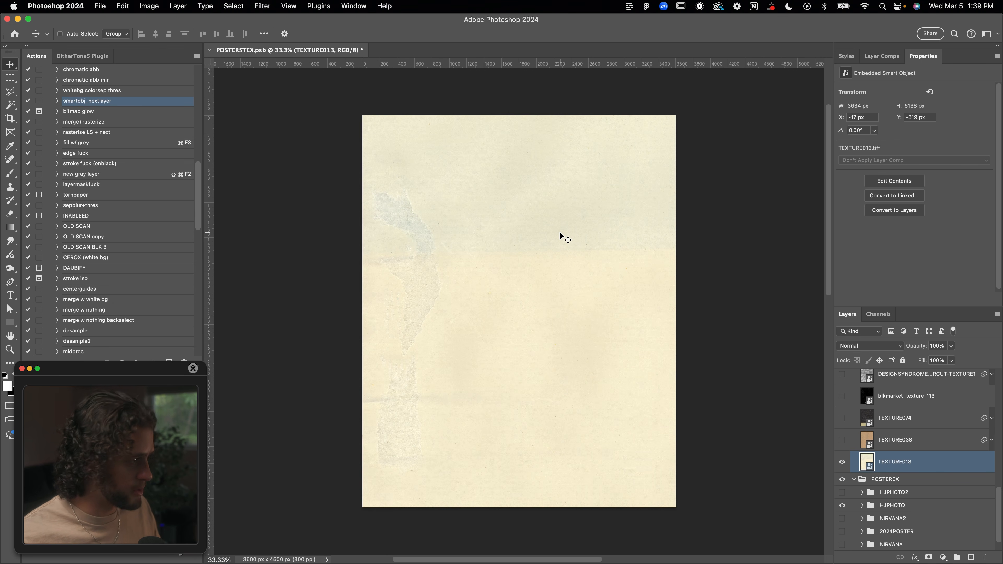
Set the TEXTURE013 layer's blend mode to Darken and check the paper grain on the headline lettering.
scroll(895, 431, "up", 3)
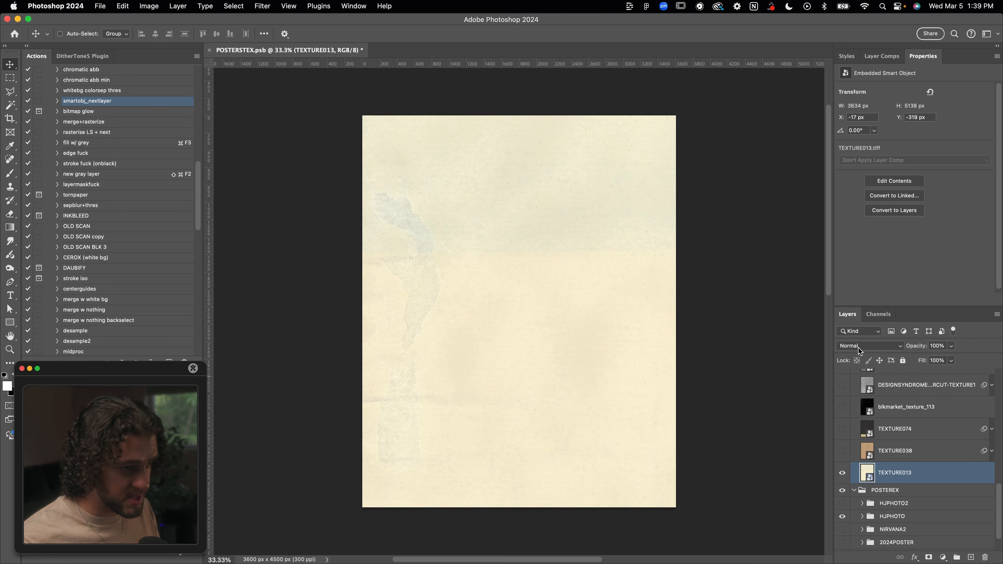
left_click(858, 348)
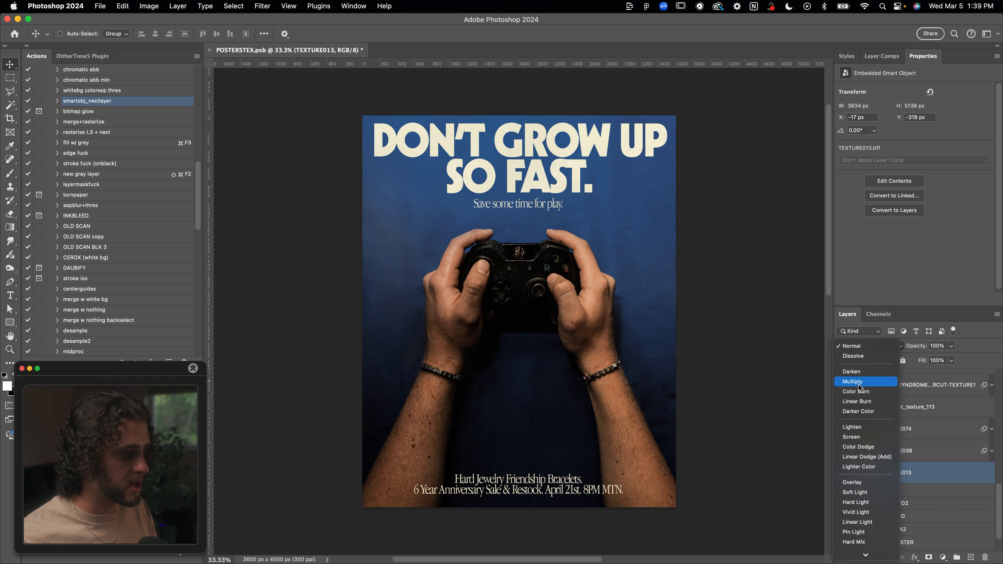
left_click(859, 371)
scroll(700, 275, "up", 3)
key("super+equal")
key("super+equal")
key("super+equal")
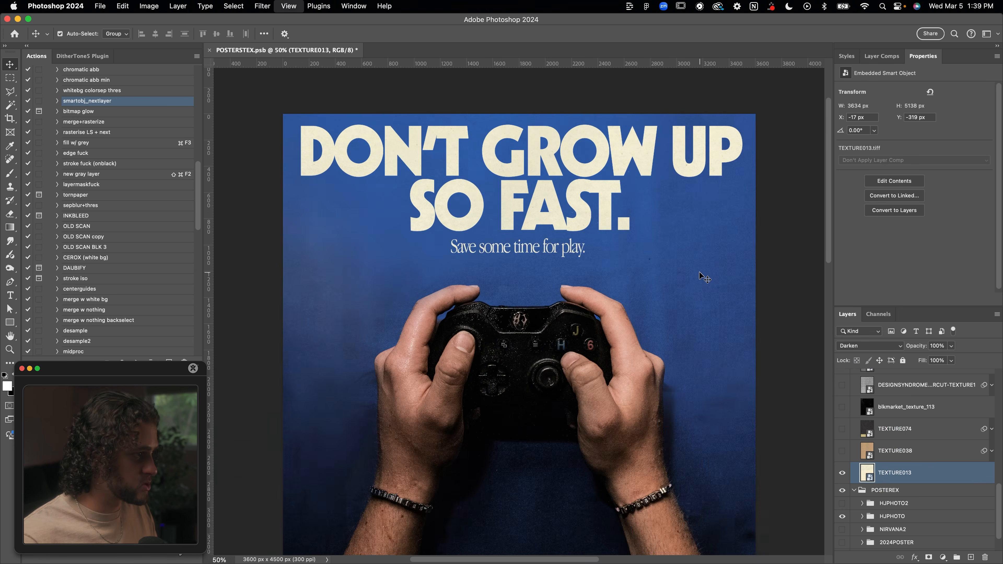
scroll(704, 278, "up", 6)
scroll(705, 278, "left", 6)
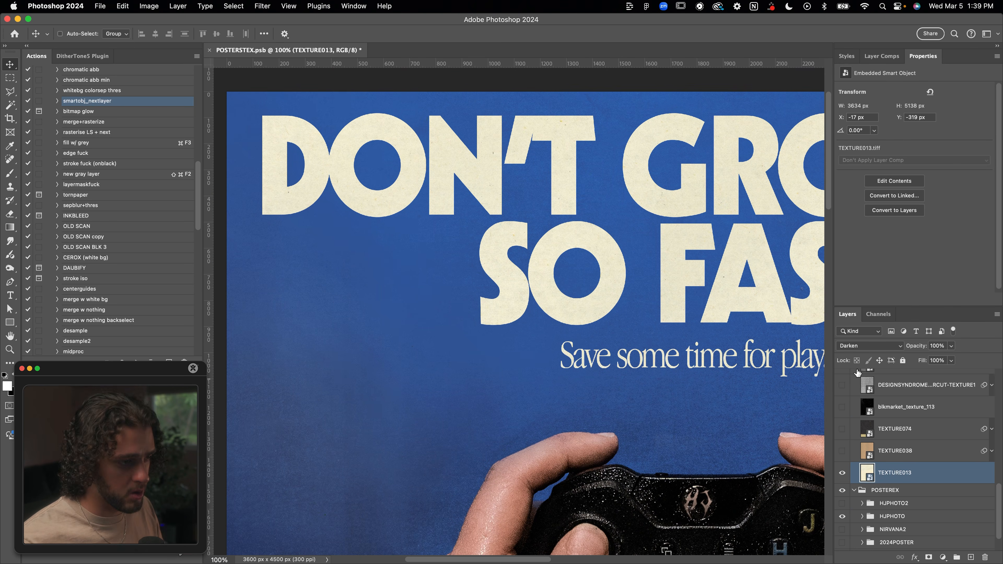
Try the Multiply blend mode on the TEXTURE013 layer for comparison and return it to Darken.
left_click(857, 347)
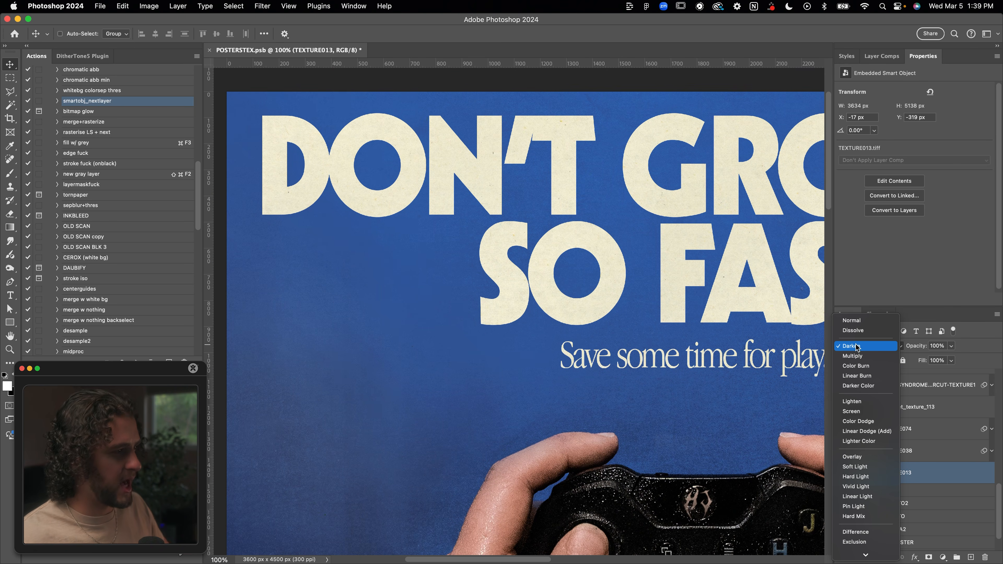
left_click(857, 346)
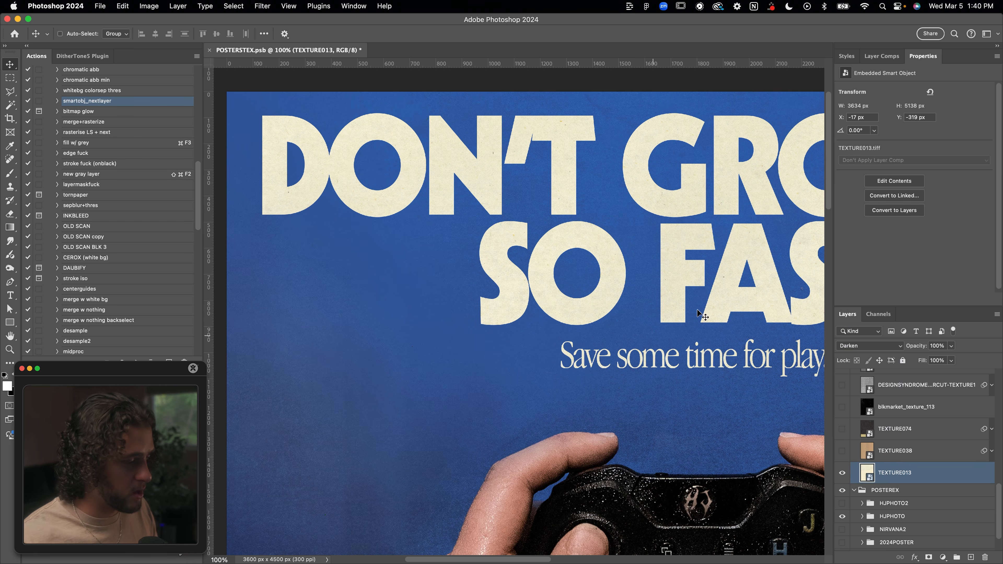
left_click(857, 346)
left_click(853, 356)
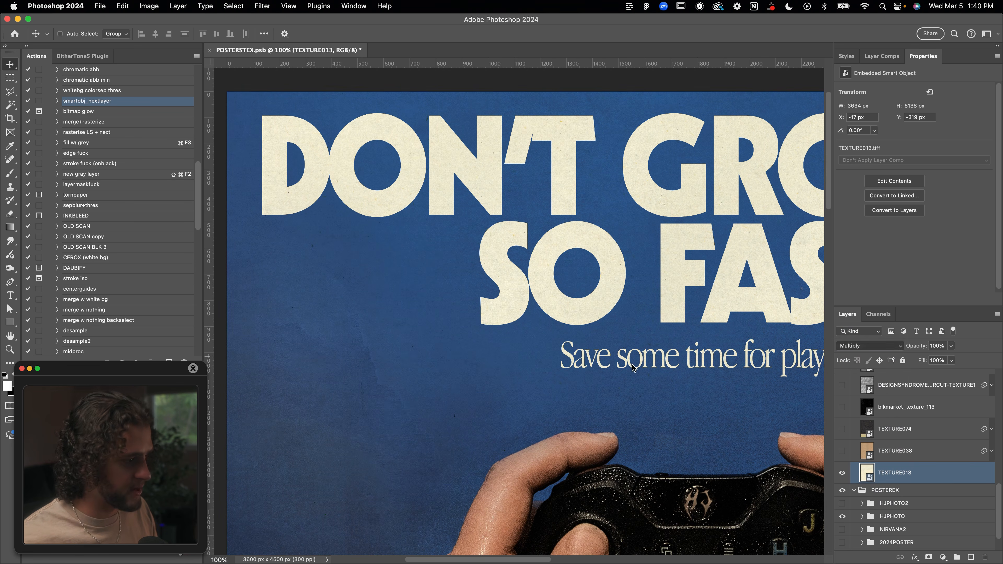
key("super+minus")
key("super+minus")
key("super+minus")
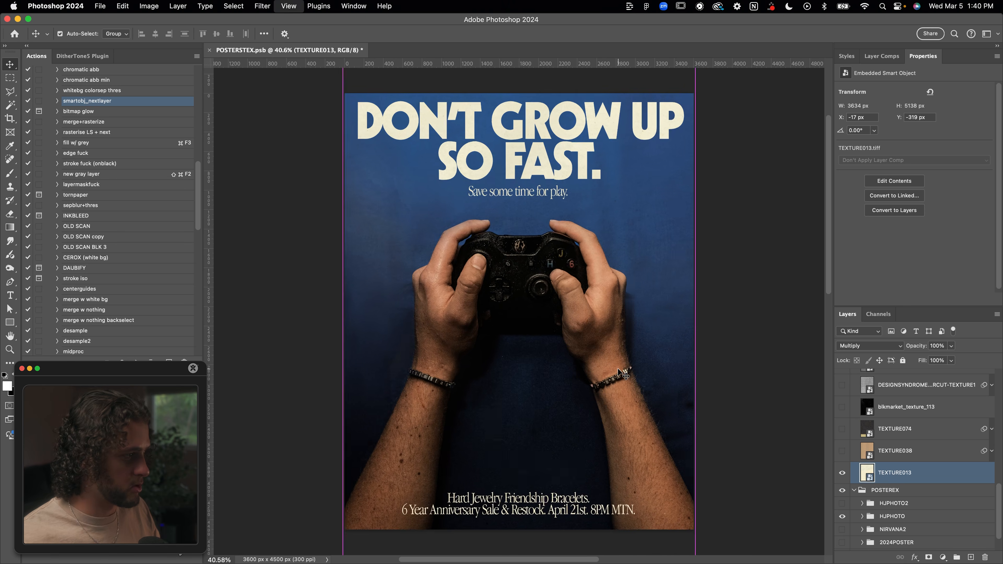
left_click(848, 346)
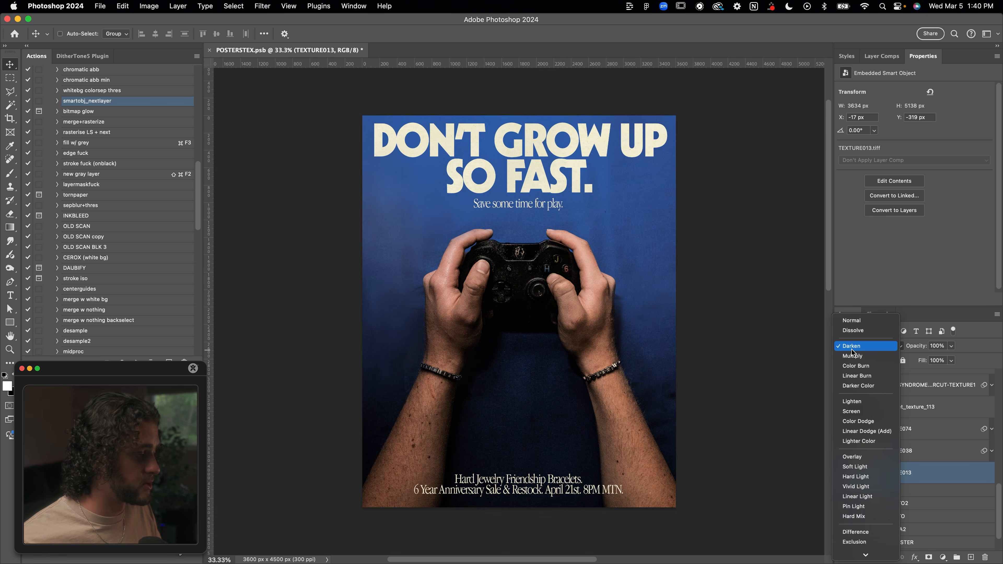
left_click(853, 346)
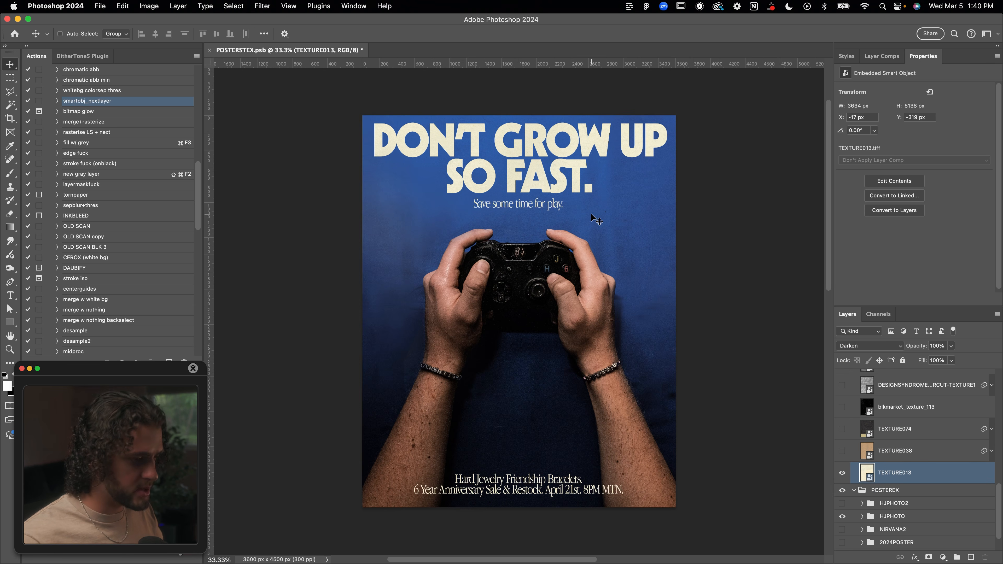
Apply a Levels adjustment to the TEXTURE013 layer with the midtone input at 0.47.
key("super+l")
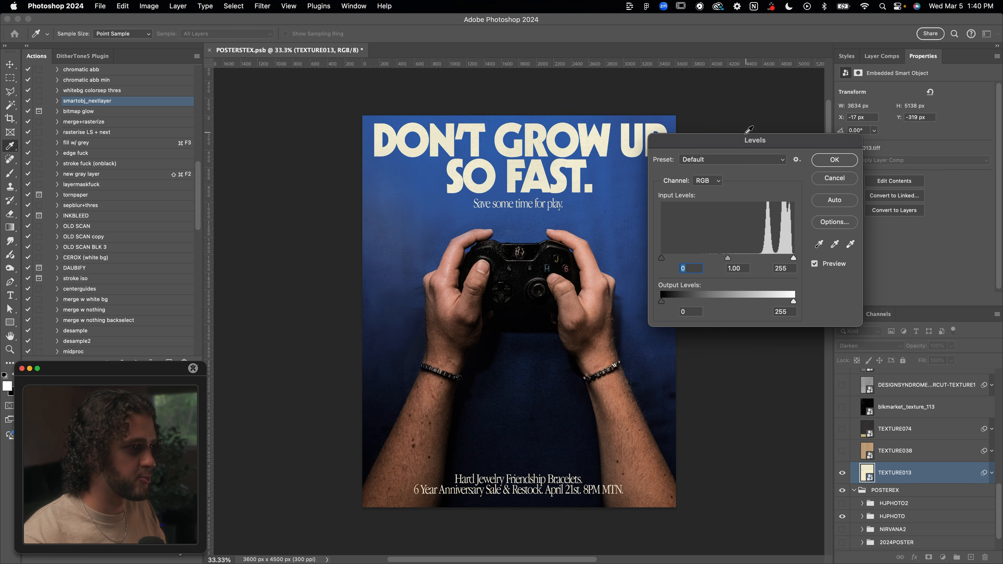
left_click_drag(750, 140, 739, 152)
left_click_drag(717, 271, 745, 272)
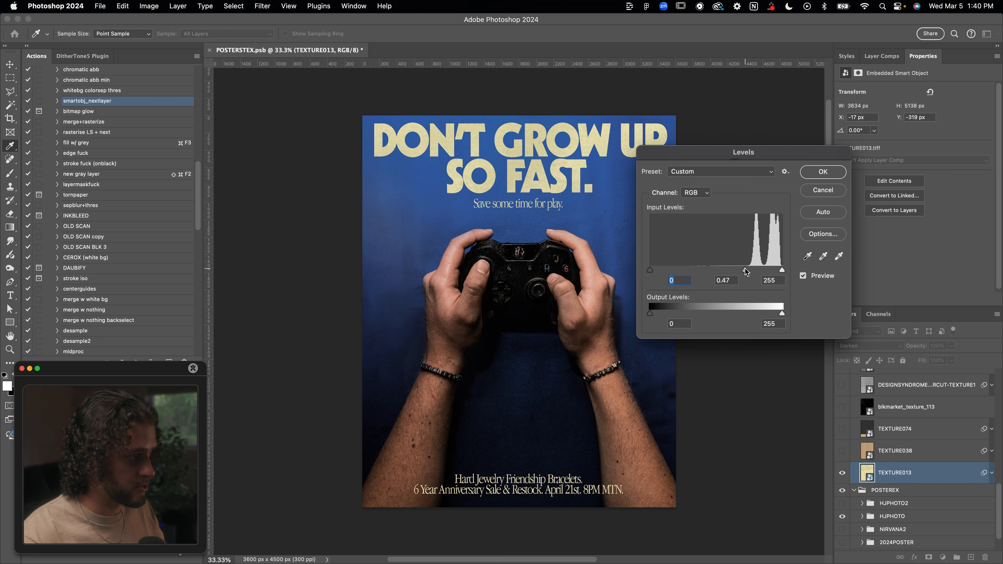
key("Return")
Show the TEXTURE038 layer in place of TEXTURE013 and set its blend mode to Multiply.
left_click(842, 451)
left_click(842, 473)
left_click(899, 454)
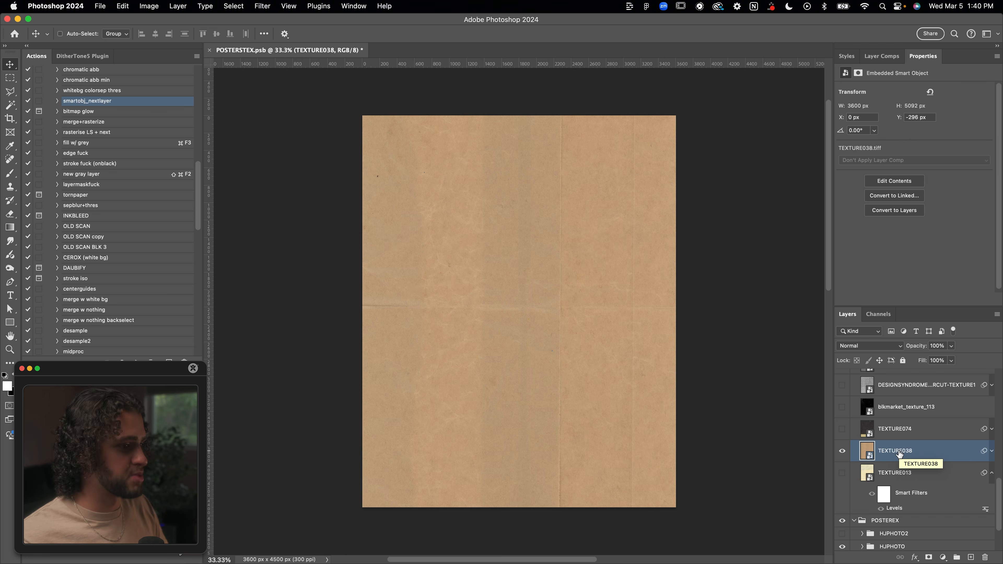
left_click(856, 347)
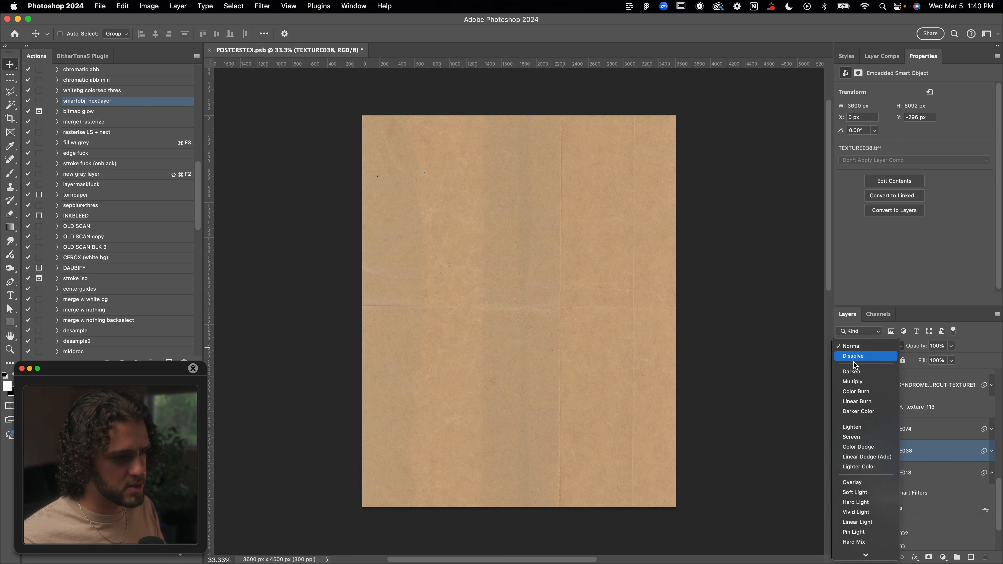
left_click(858, 382)
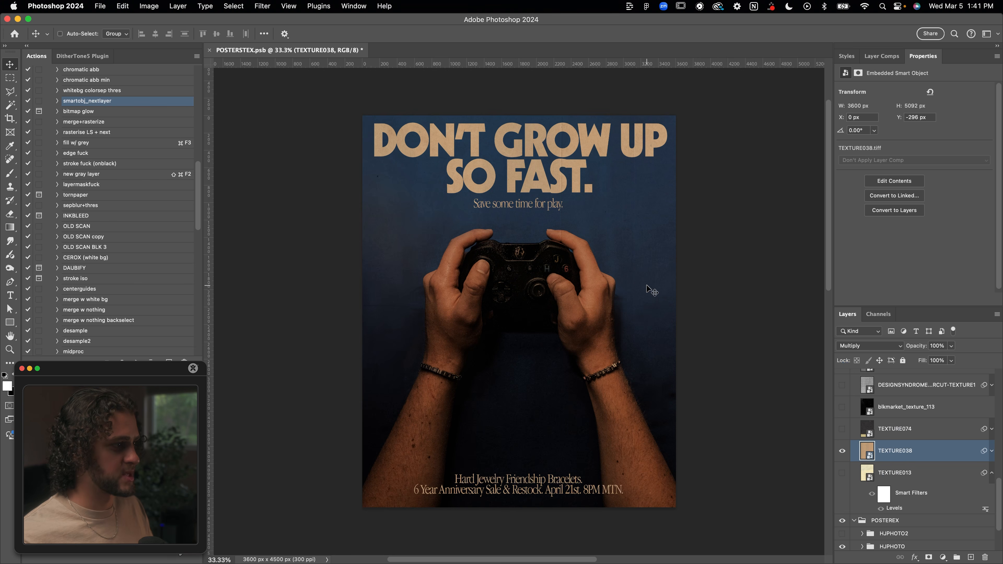
Brighten the midtones of the TEXTURE038 layer with a Levels adjustment.
key("super")
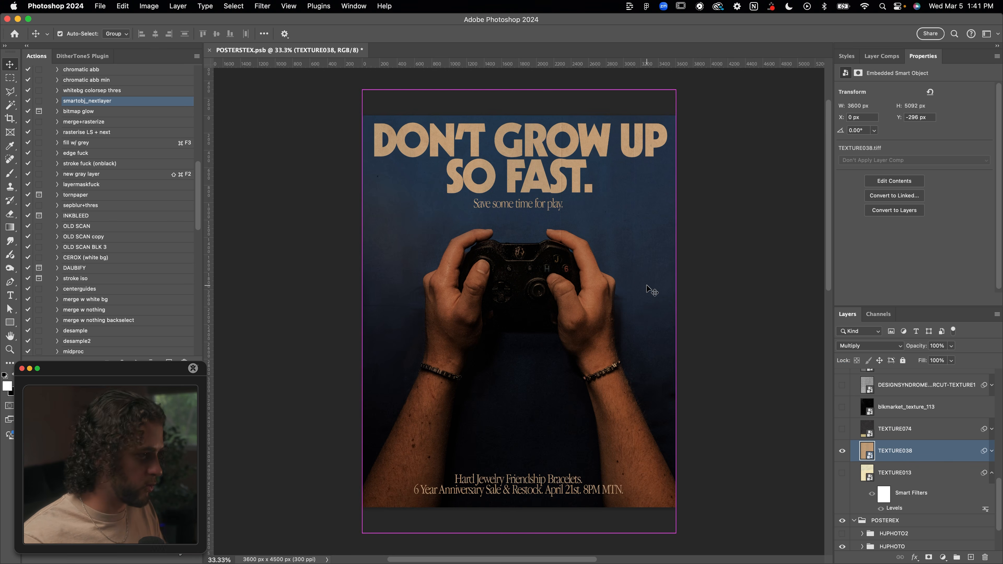
key("super+l")
left_click_drag(716, 272, 683, 272)
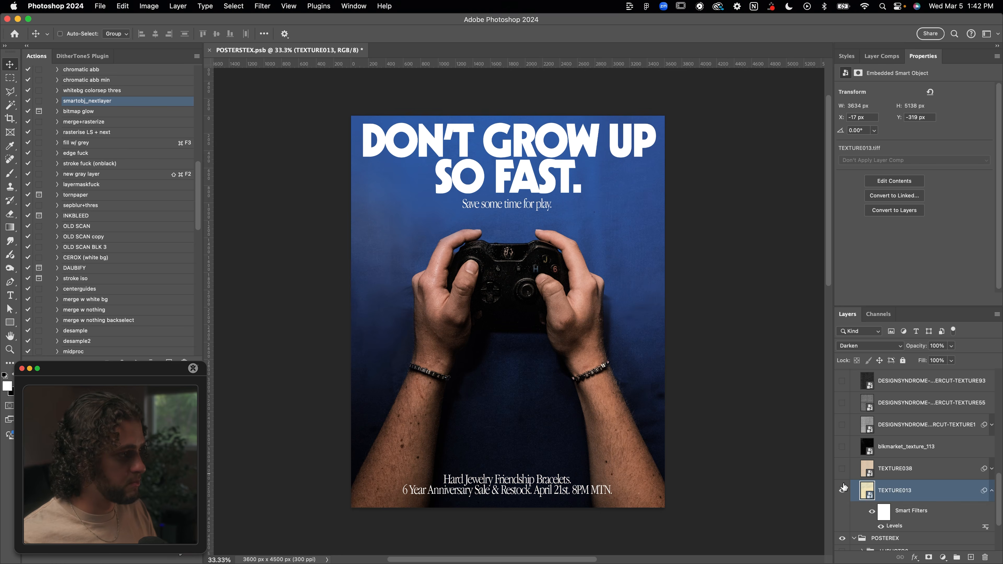
Hide the TEXTURE013 and TEXTURE038 layers, and select and show the blkmarket_texture_113 layer.
left_click(842, 490)
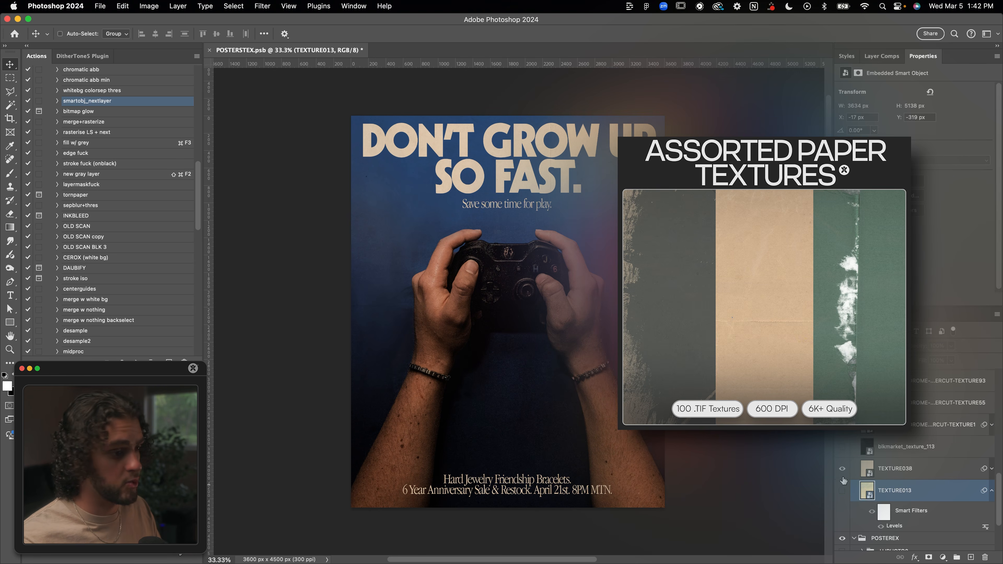
left_click(843, 474)
scroll(843, 475, "up", 1)
left_click(881, 475)
left_click(843, 472)
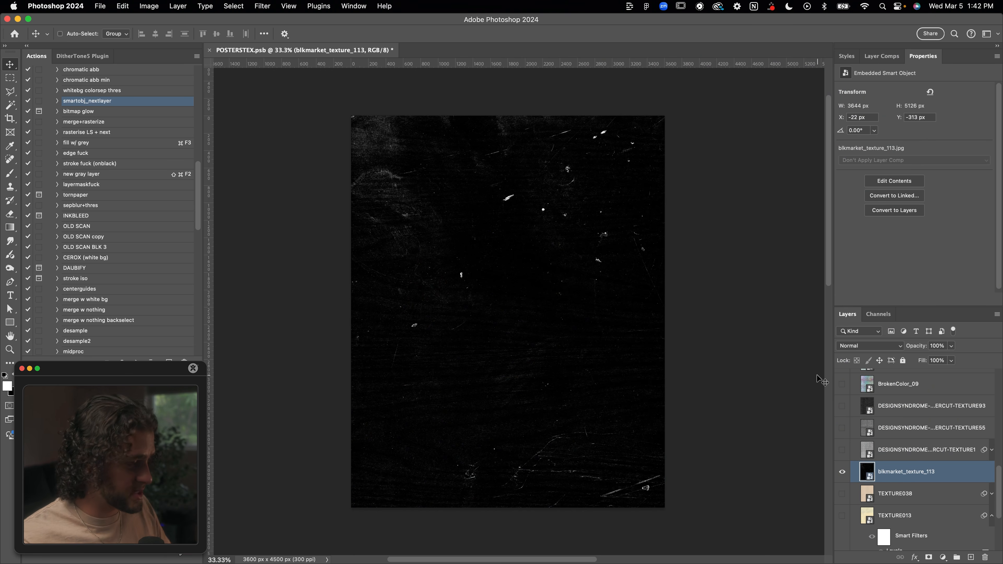
scroll(883, 495, "up", 1)
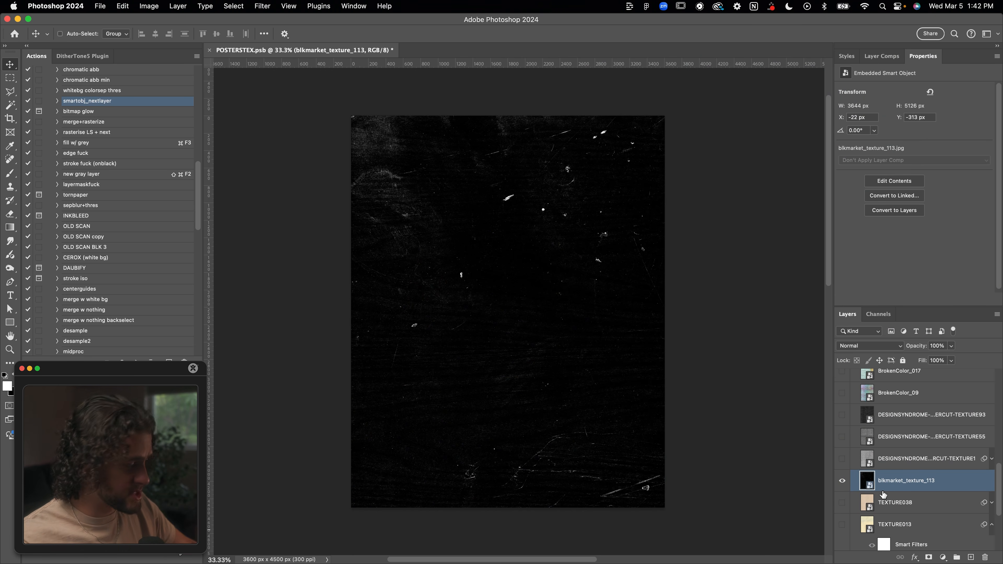
scroll(882, 474, "down", 1)
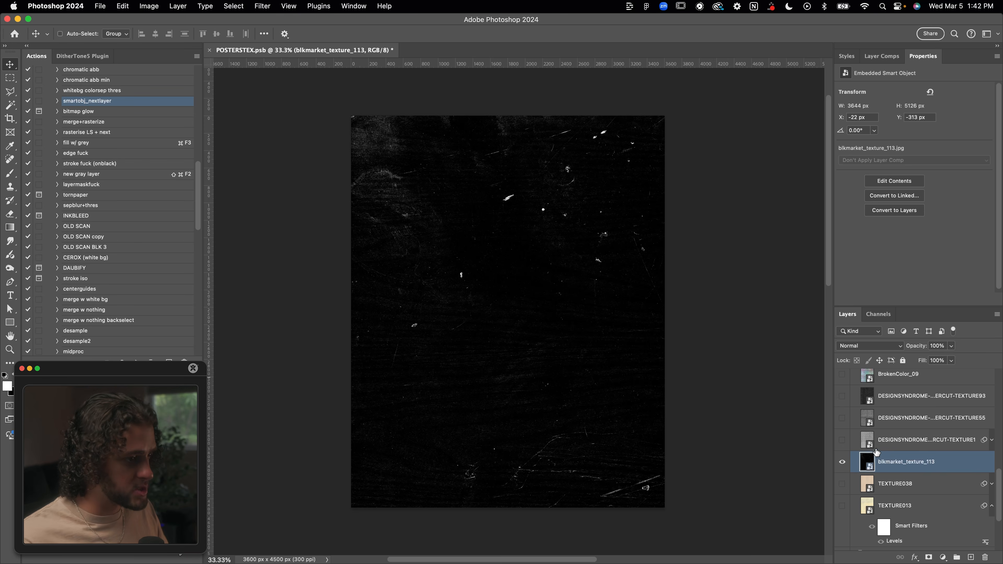
Set the blkmarket_texture_113 layer's blend mode to Screen so only its scratches and dust overlay the poster.
left_click(867, 346)
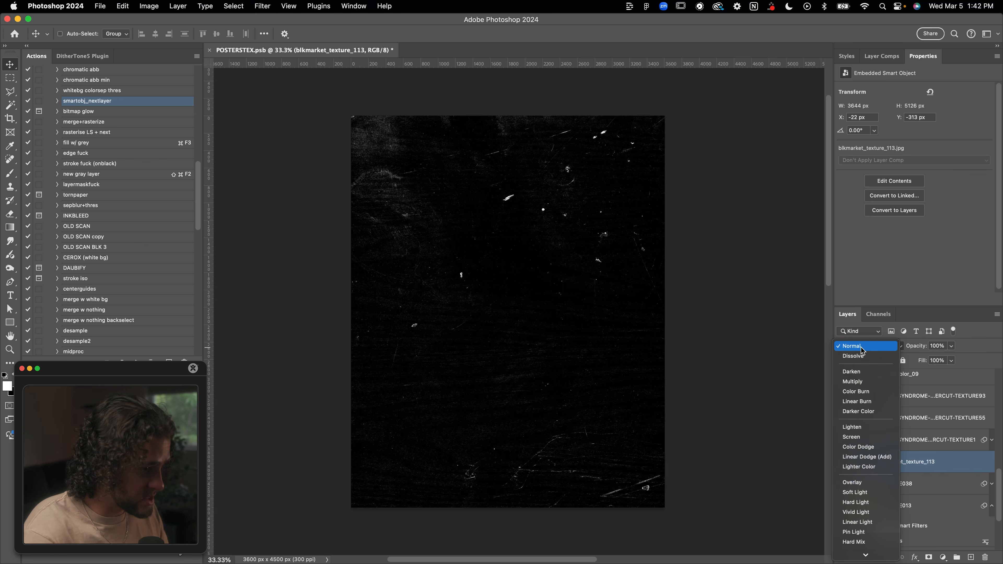
left_click(850, 436)
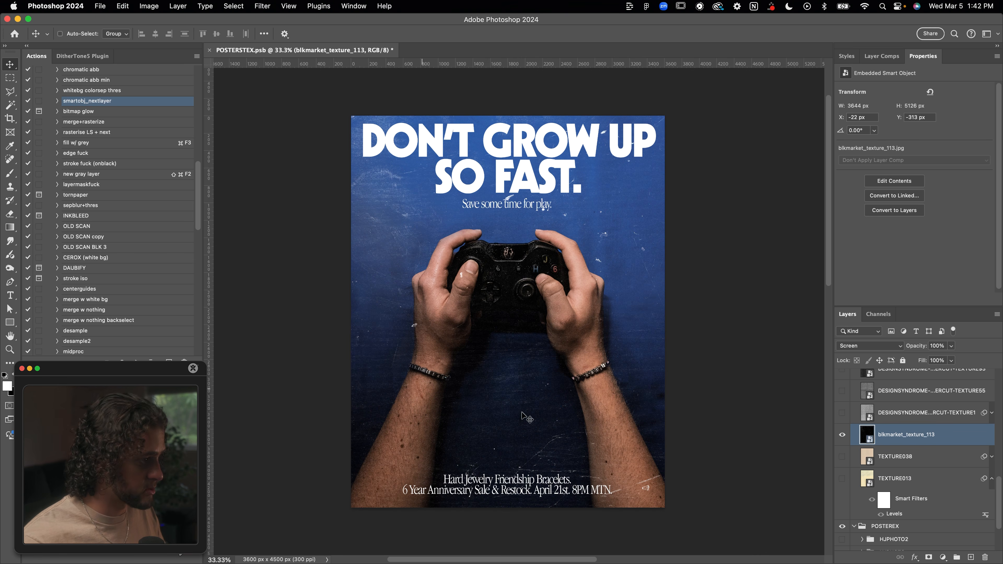
scroll(579, 423, "down", 1)
scroll(579, 423, "up", 1)
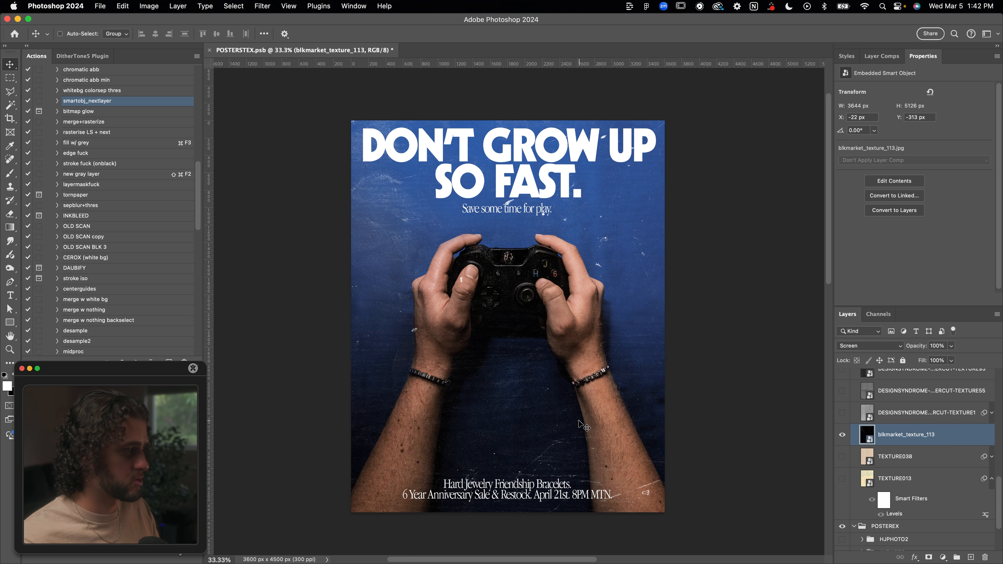
Hide the blkmarket_texture_113 layer, and select and show the DESIGNSYNDROME-PAPERCUT-TEXTURE1 layer.
scroll(908, 454, "up", 2)
left_click(842, 472)
left_click(842, 450)
left_click(842, 428)
left_click(842, 405)
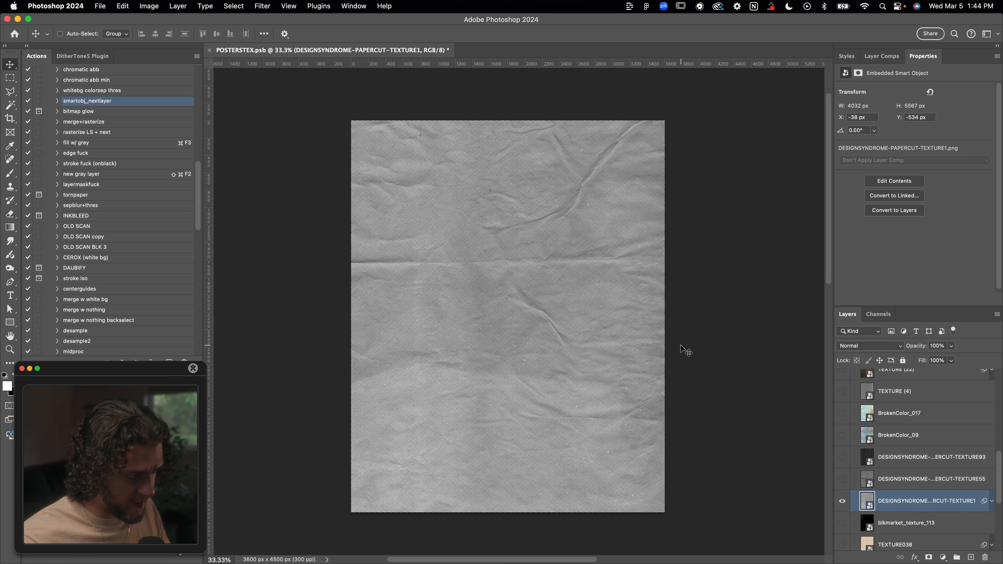
Set the DESIGNSYNDROME-PAPERCUT-TEXTURE1 layer's blend mode to Overlay and check the creases over the poster artwork.
key("super+minus")
key("super+minus")
key("super+minus")
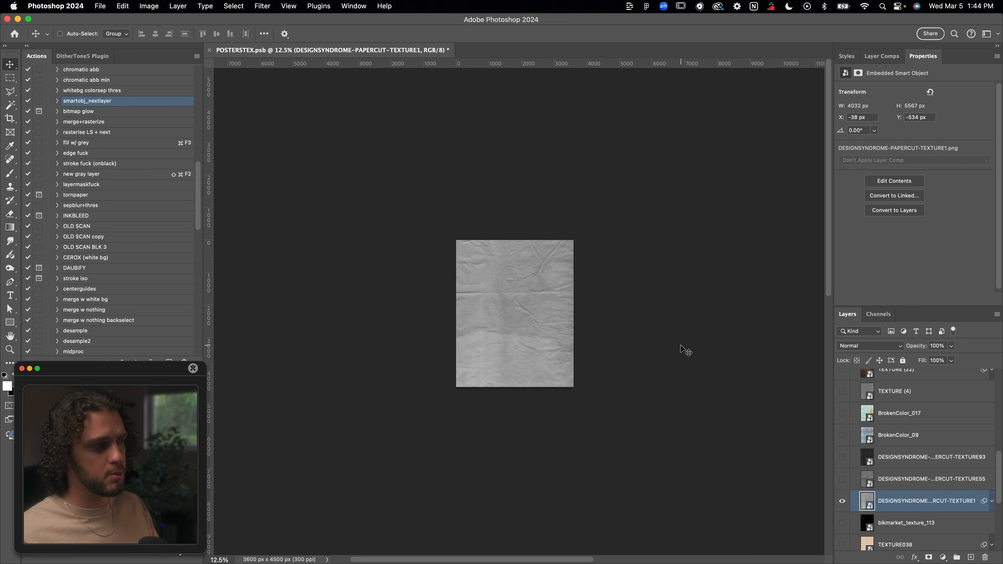
key("super+0")
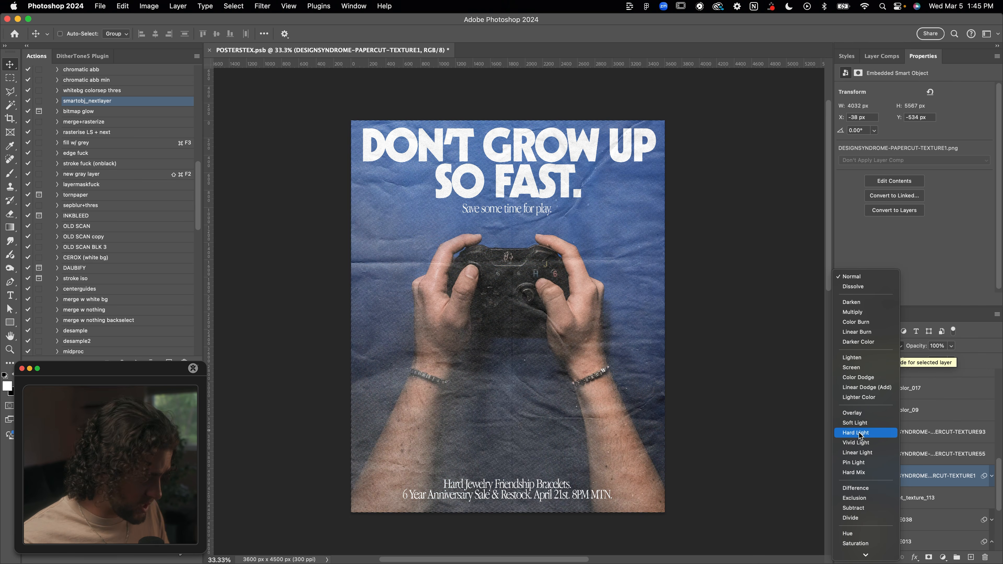
left_click(853, 413)
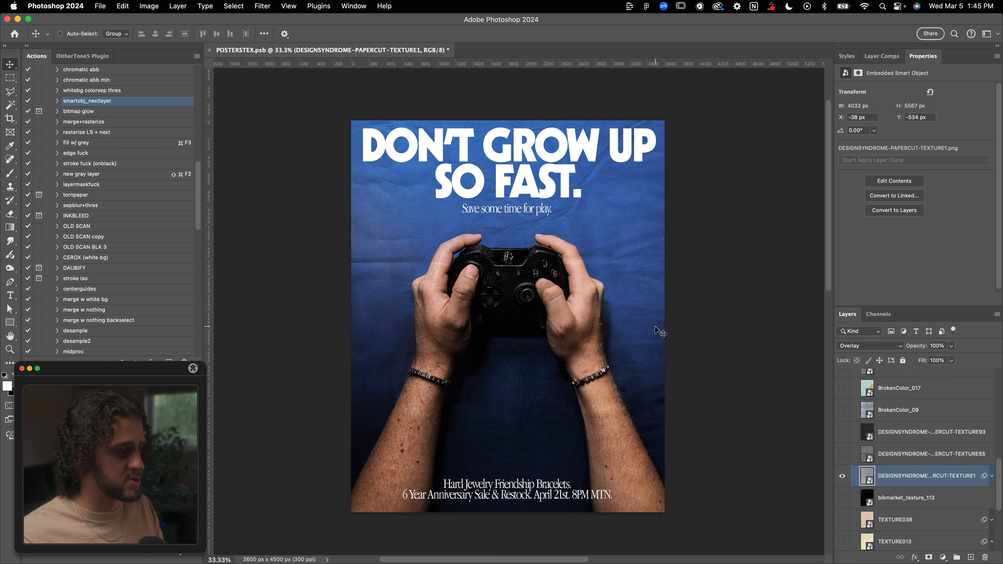
scroll(659, 332, "up", 5)
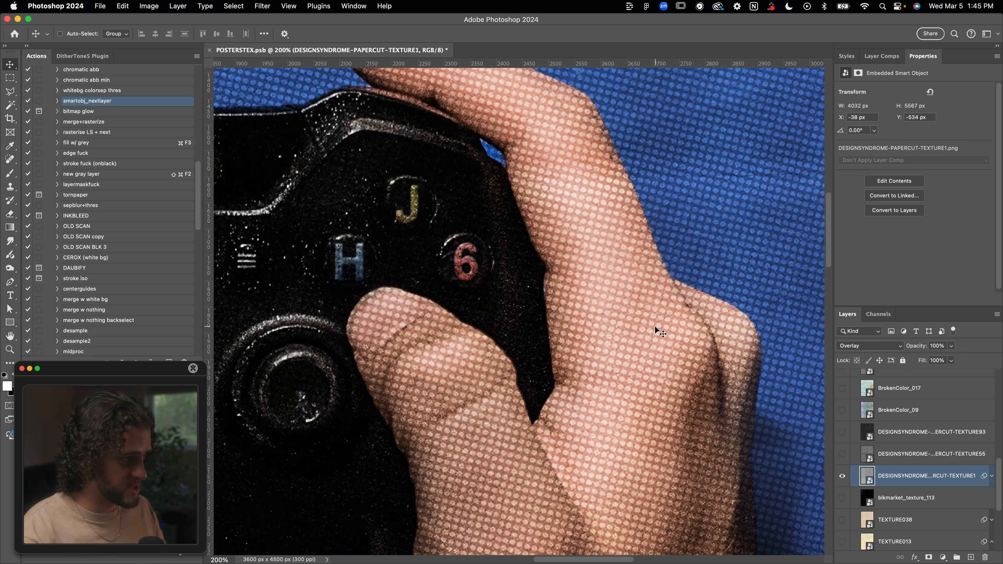
scroll(660, 332, "down", 3)
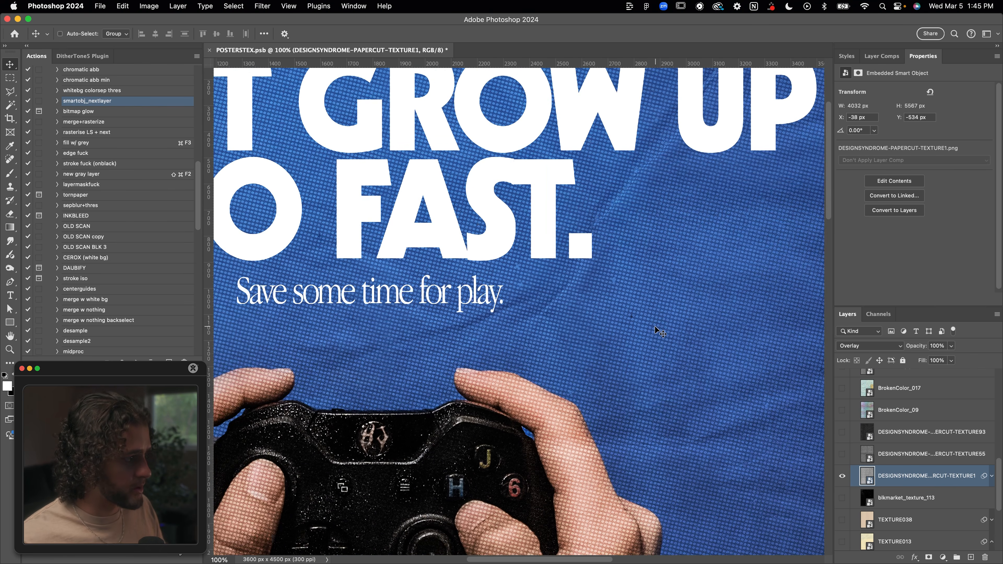
scroll(660, 332, "up", 2)
scroll(660, 332, "down", 5)
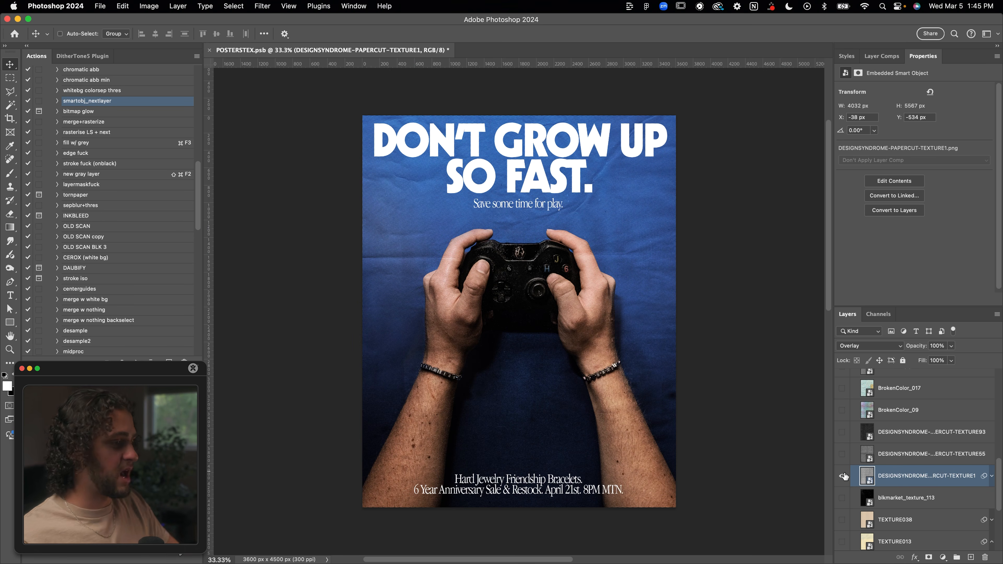
Toggle the DESIGNSYNDROME-PAPERCUT-TEXTURE1 layer's visibility to compare the poster with and without its creases.
left_click(842, 475)
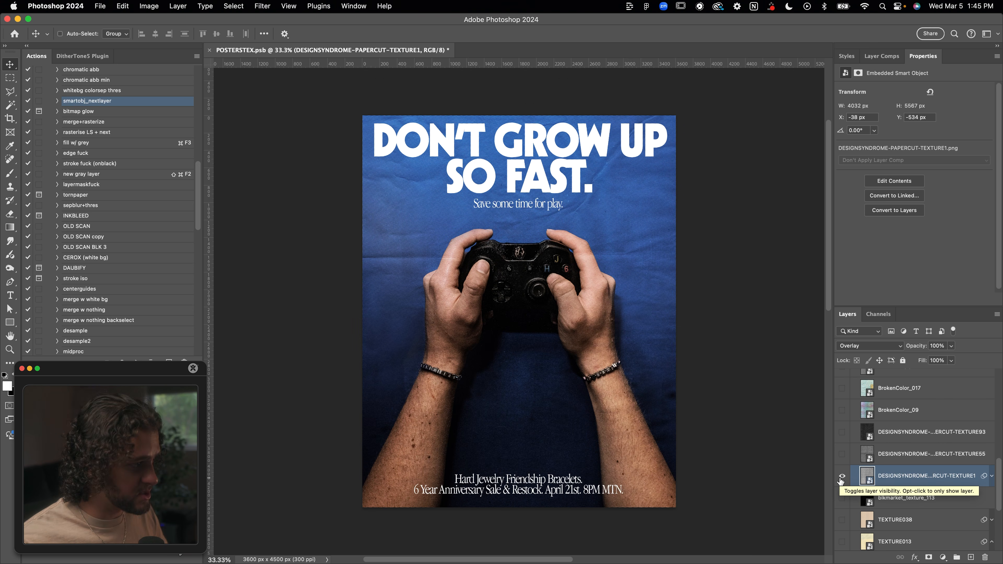
left_click(841, 477)
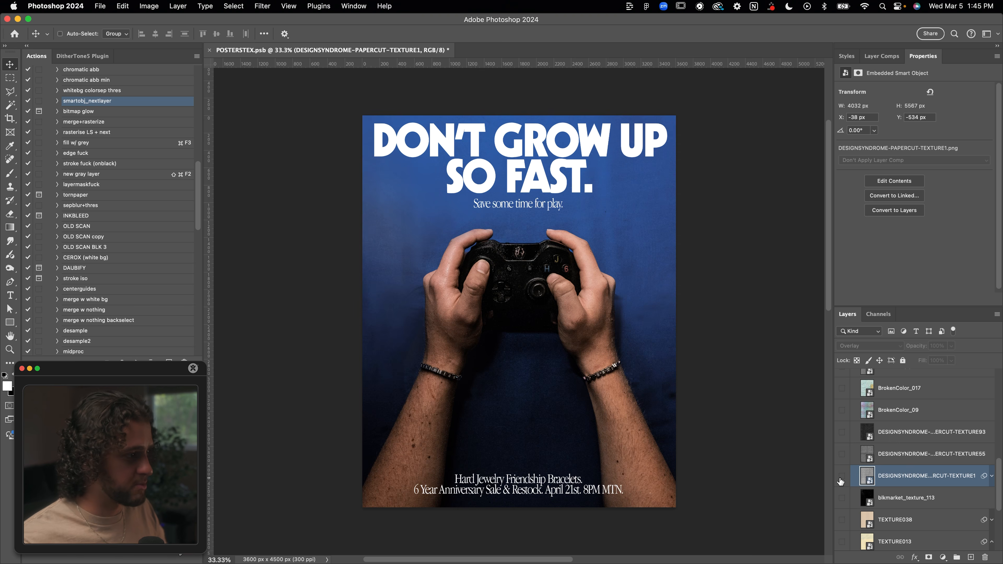
left_click(841, 477)
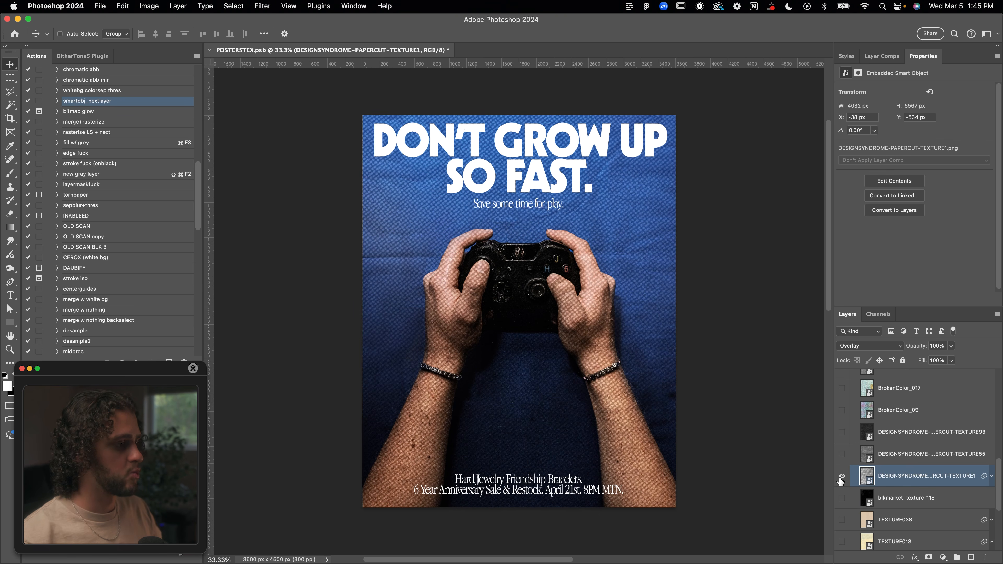
Examine the halftone dots and paper grain around the hands and controller up close.
key("super+equal")
key("super+equal")
key("super+equal")
key("super+equal")
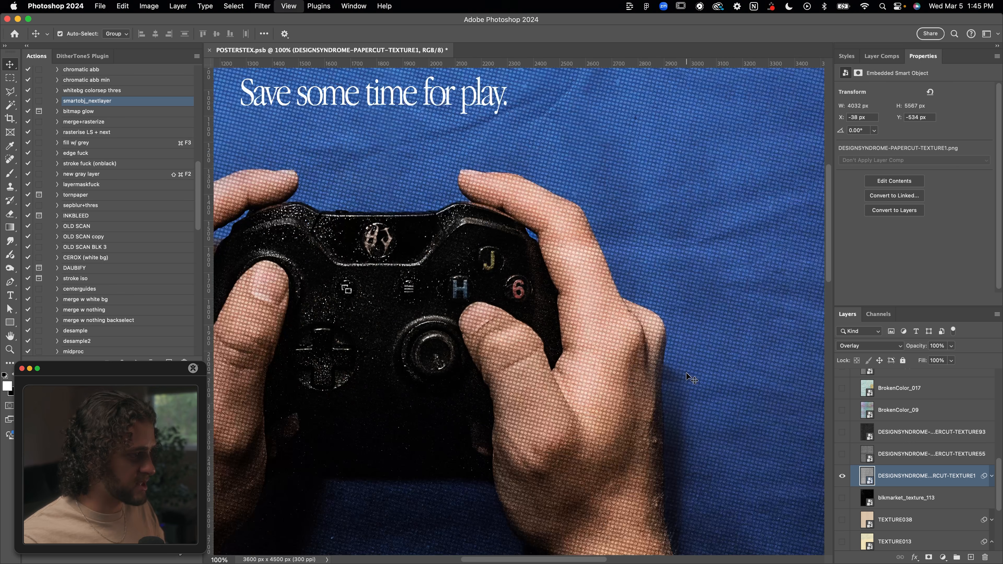
scroll(587, 340, "left", 5)
scroll(586, 340, "up", 3)
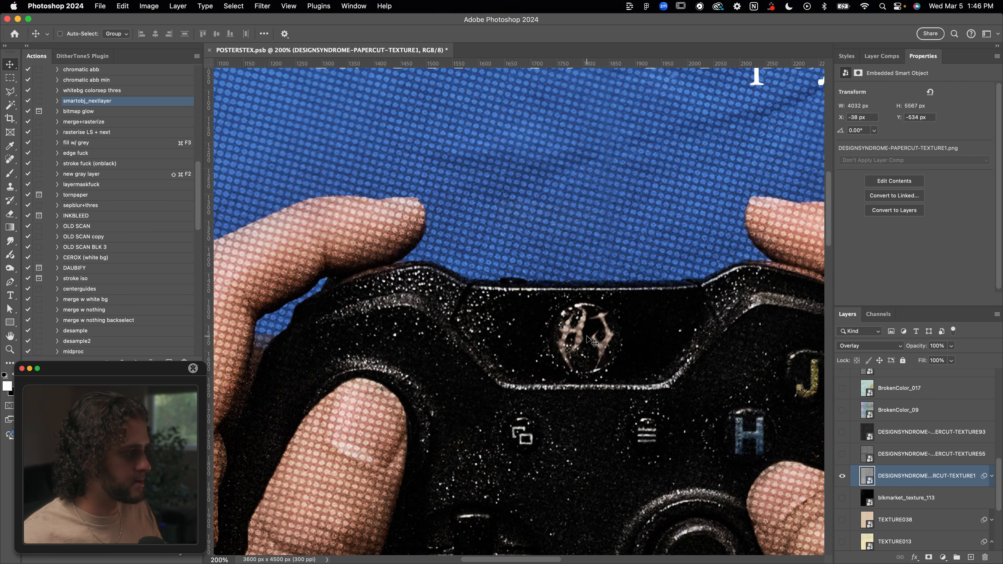
scroll(591, 342, "left", 5)
scroll(591, 342, "up", 3)
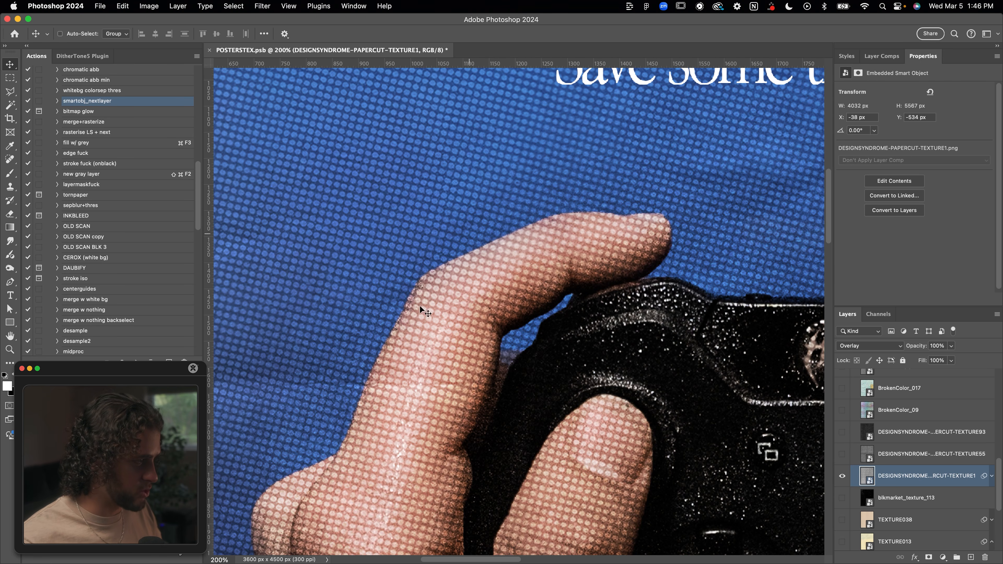
scroll(423, 316, "left", 4)
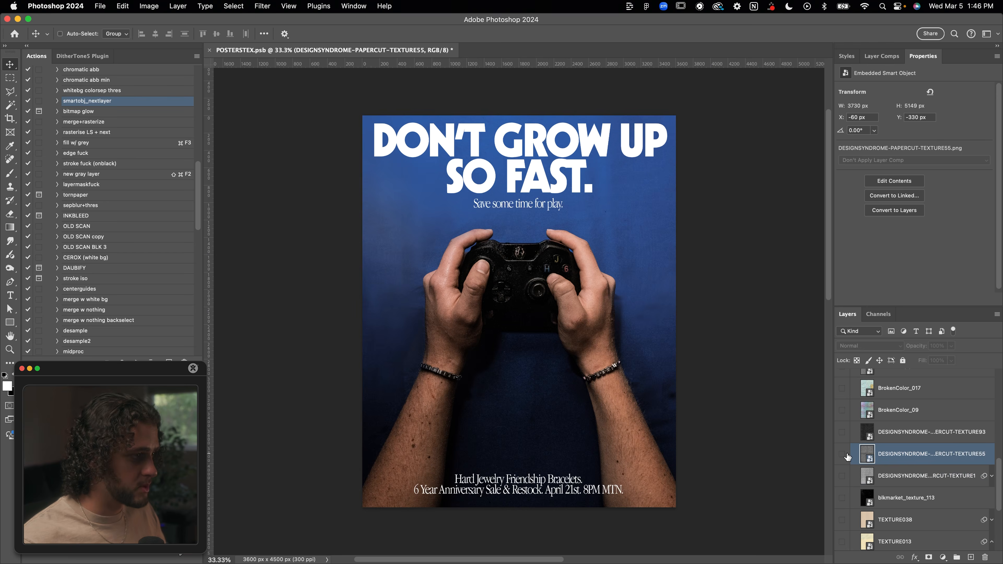
Show the DESIGNSYNDROME-PAPERCUT-TEXTURE55 layer and set its blend mode to Overlay.
left_click(842, 454)
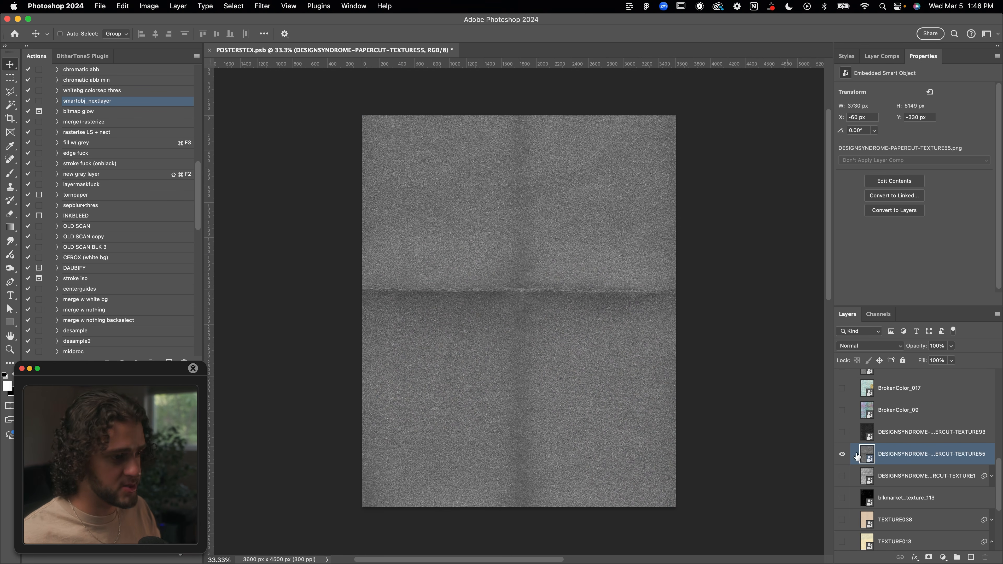
left_click(855, 347)
left_click(851, 484)
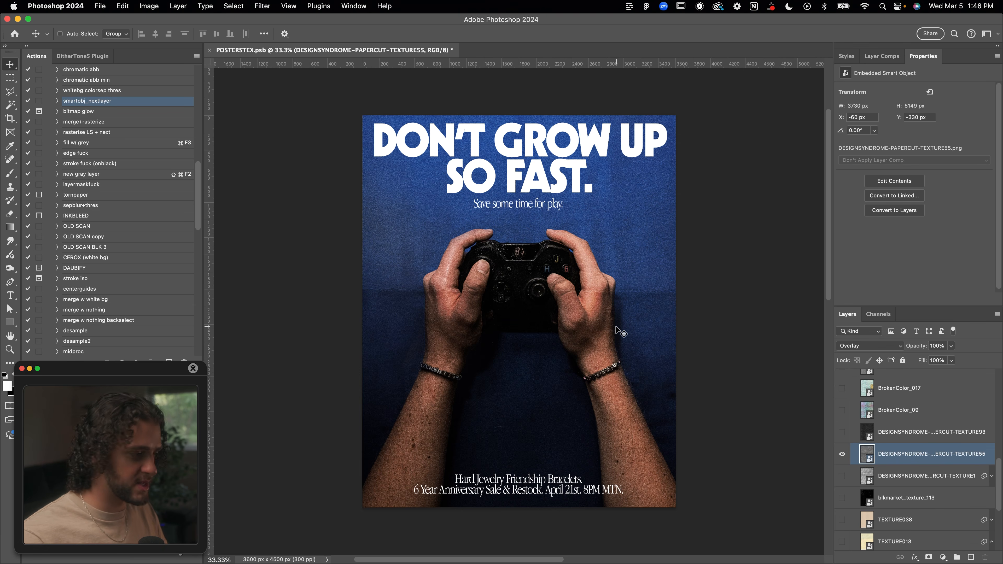
Brighten the DESIGNSYNDROME-PAPERCUT-TEXTURE55 layer with a Levels adjustment, setting the midtone input to 1.26.
key("super+l")
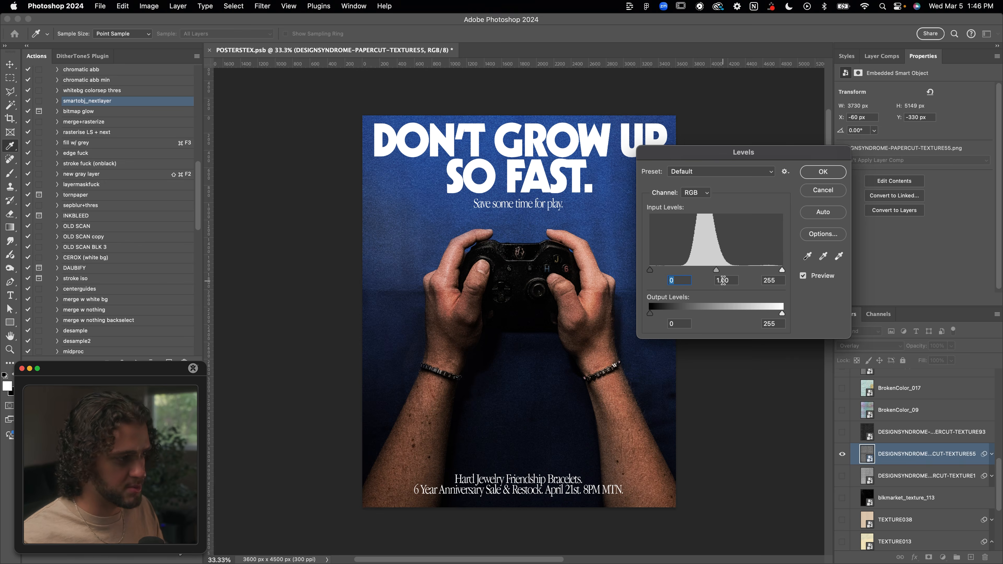
left_click_drag(716, 270, 707, 273)
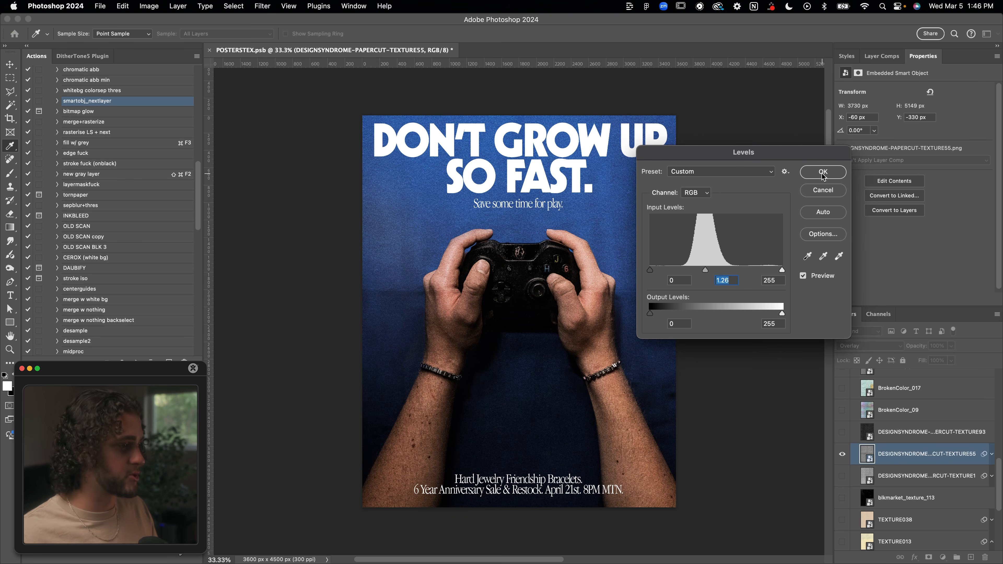
left_click(823, 174)
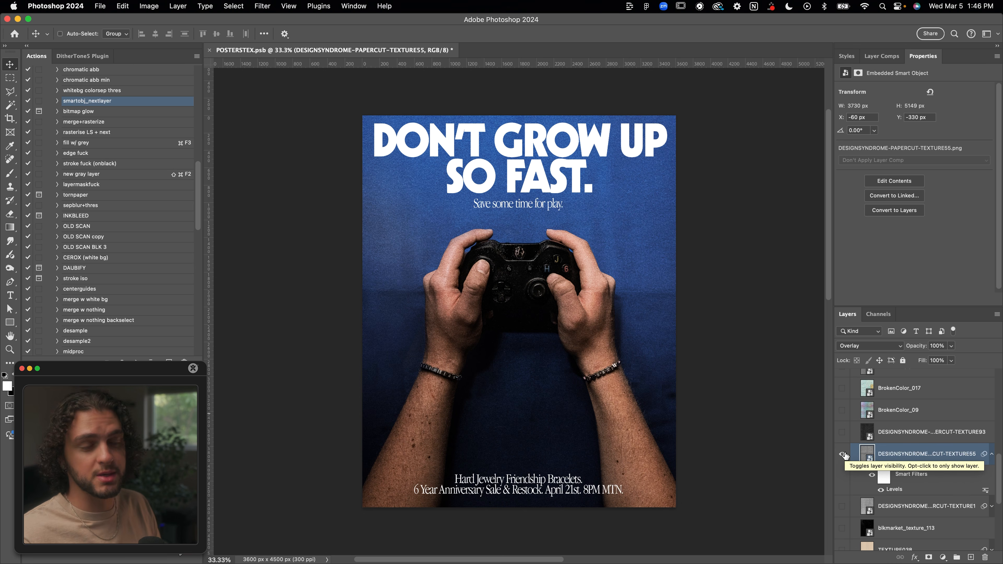
Hide the DESIGNSYNDROME-PAPERCUT-TEXTURE55 layer, and select and show the DESIGNSYNDROME-PAPERCUT-TEXTURE93 layer.
scroll(844, 455, "up", 2)
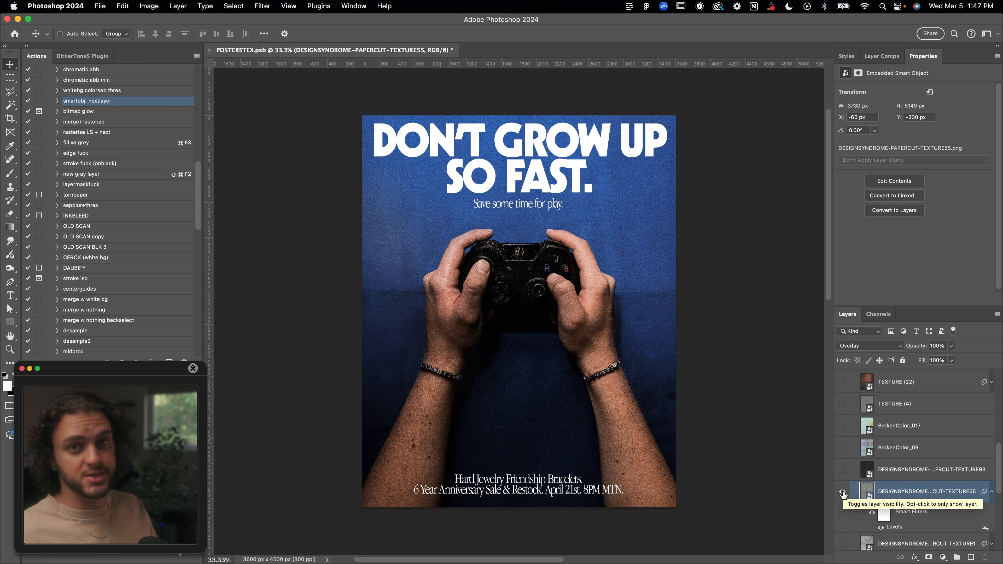
left_click(843, 491)
left_click(842, 470)
left_click(886, 471)
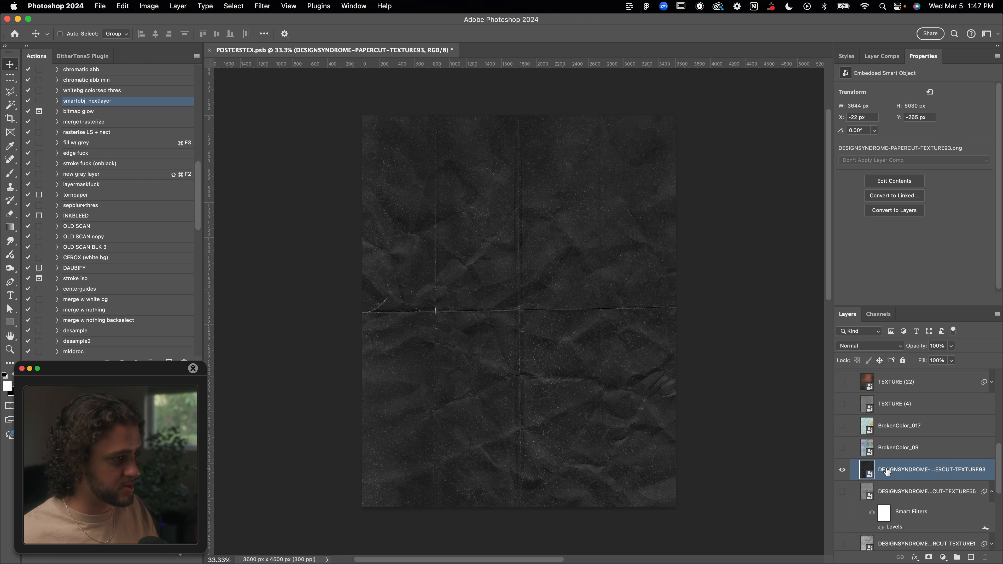
Try the Overlay blend mode on the unadjusted DESIGNSYNDROME-PAPERCUT-TEXTURE93 layer and return it to Normal.
left_click(862, 350)
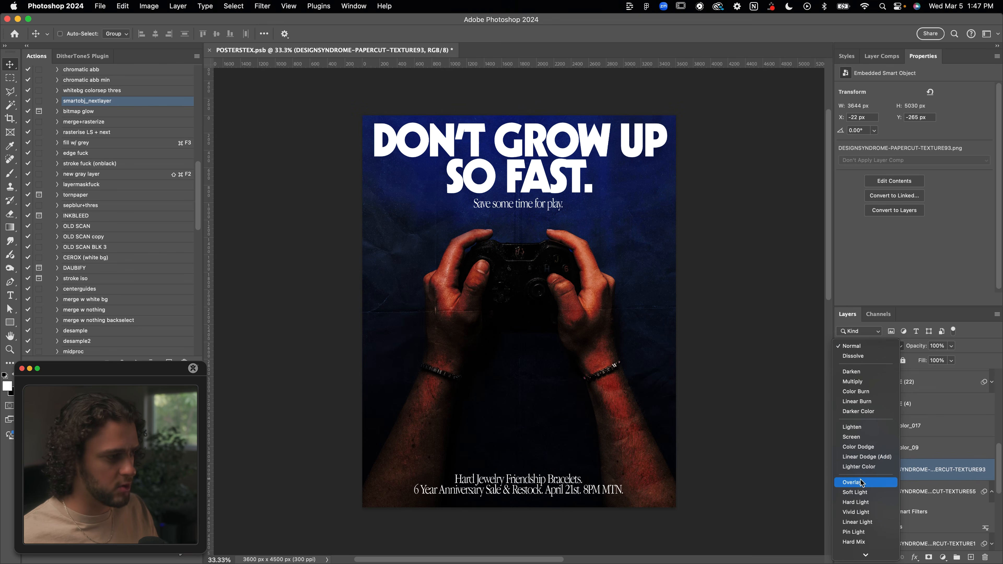
left_click(861, 480)
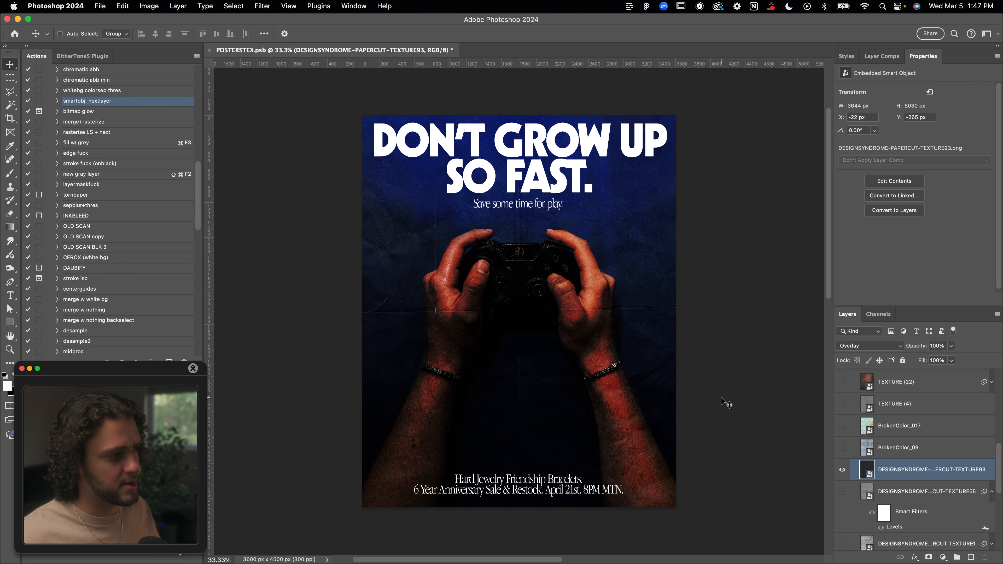
left_click(865, 346)
left_click(860, 207)
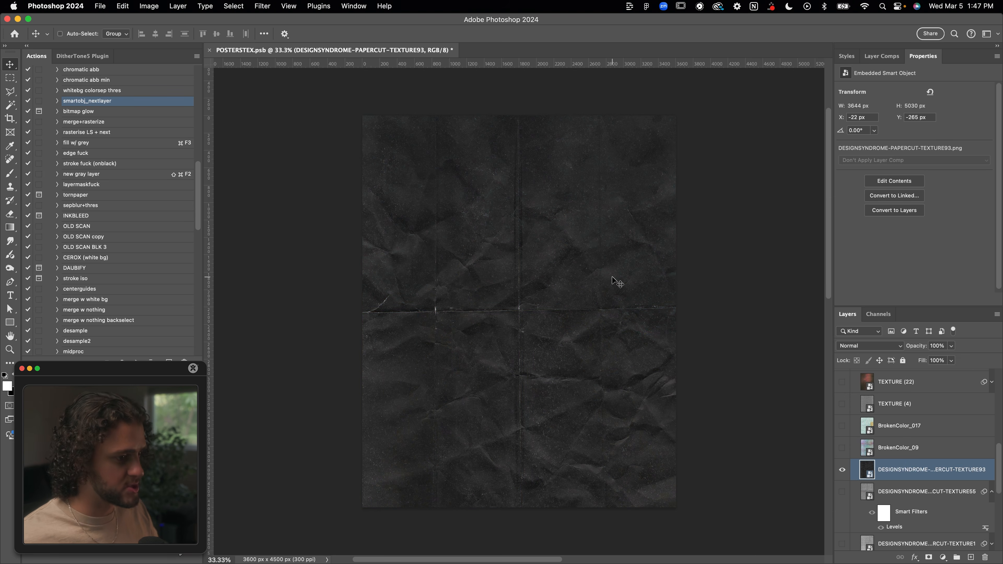
Lighten the DESIGNSYNDROME-PAPERCUT-TEXTURE93 layer to mid-gray with a Levels adjustment, setting the midtone input to 2.65.
key("super+l")
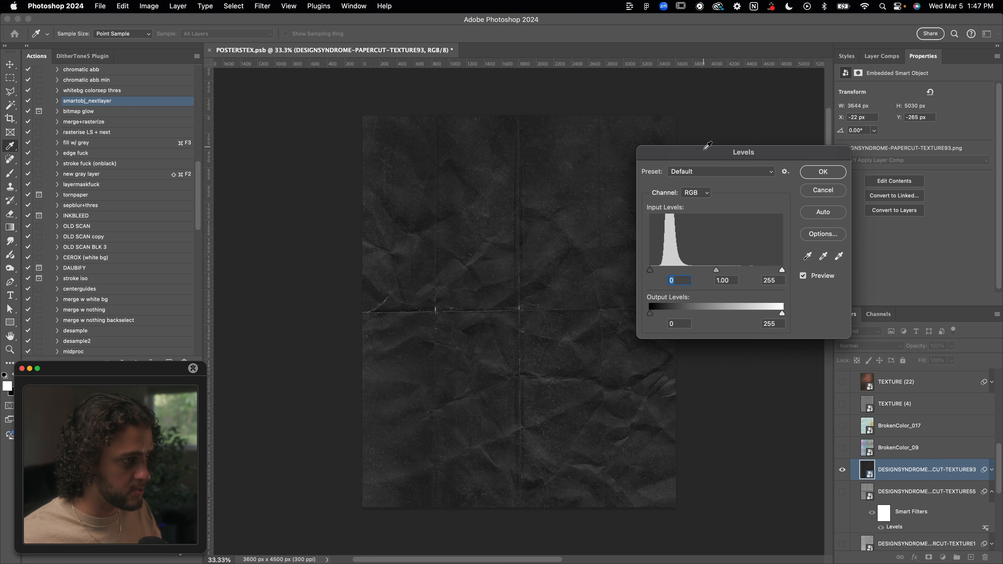
left_click_drag(705, 148, 655, 147)
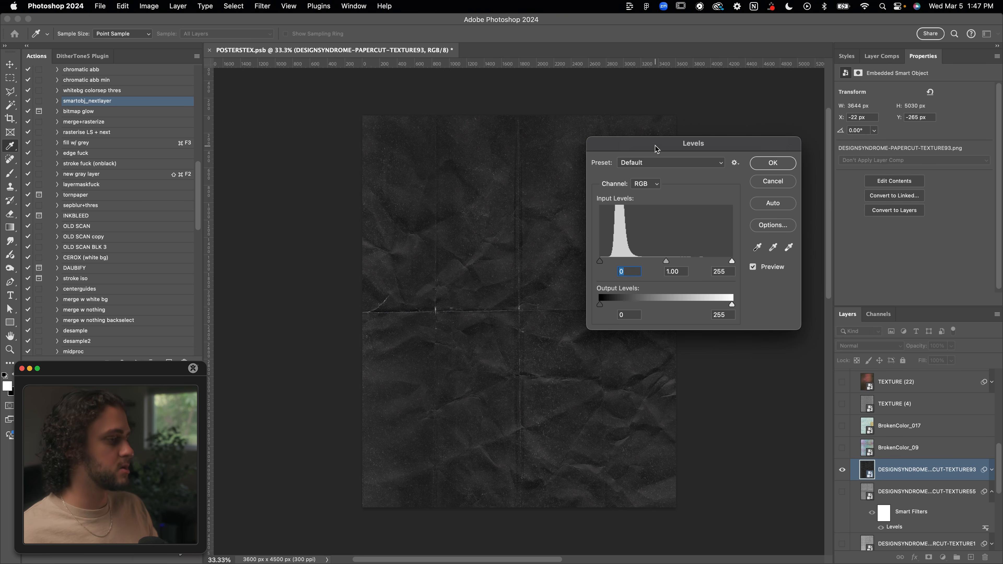
left_click_drag(656, 149, 749, 152)
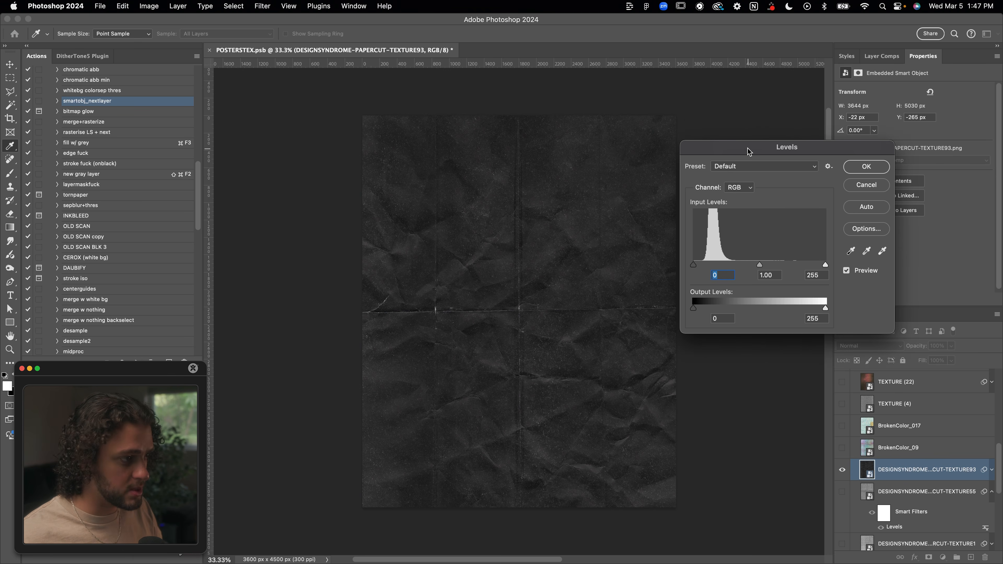
left_click_drag(759, 265, 714, 267)
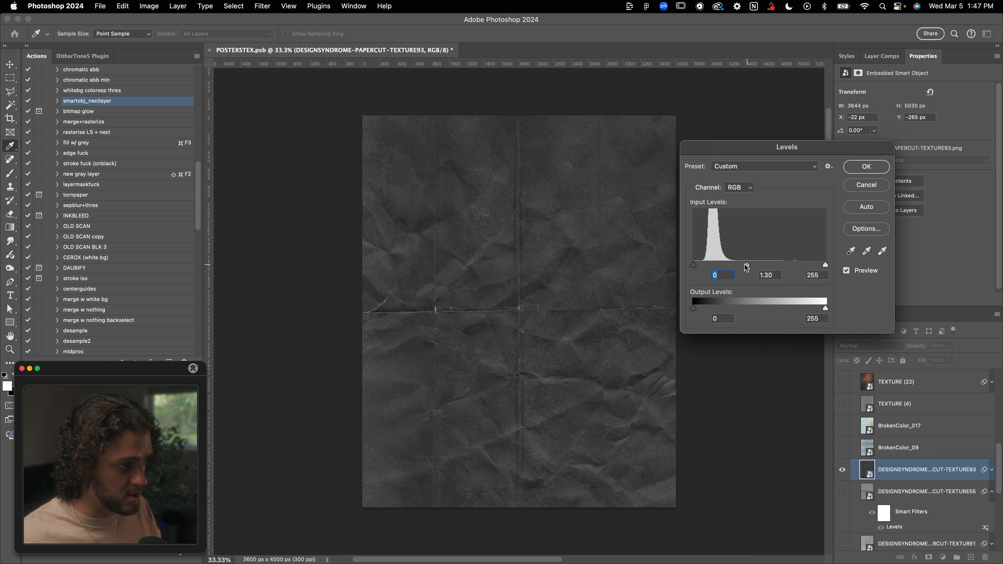
key("Tab")
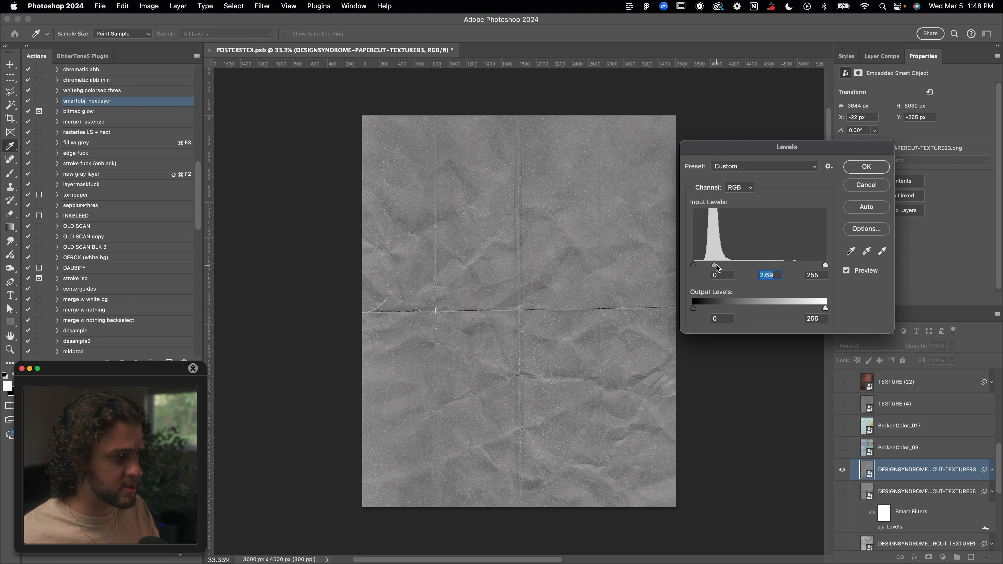
left_click_drag(714, 268, 715, 269)
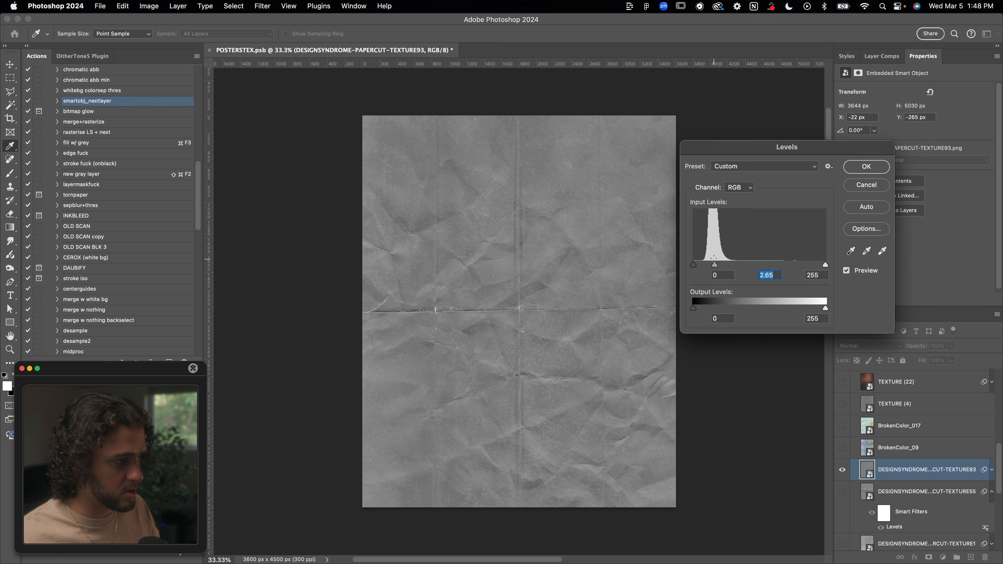
left_click_drag(716, 147, 762, 147)
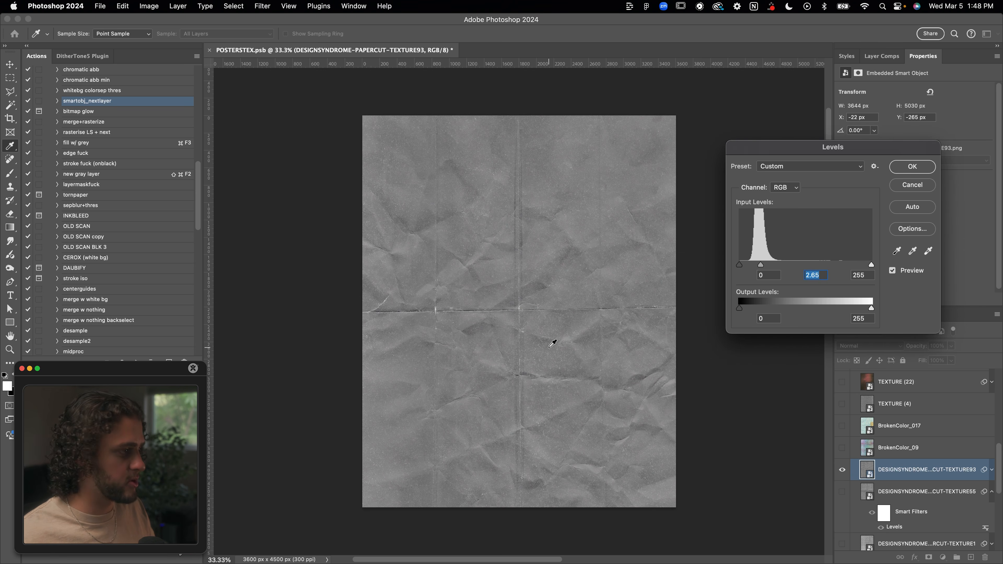
left_click(912, 167)
Set the DESIGNSYNDROME-PAPERCUT-TEXTURE93 layer's blend mode to Overlay and compare the poster with and without its Levels smart filter.
left_click(864, 346)
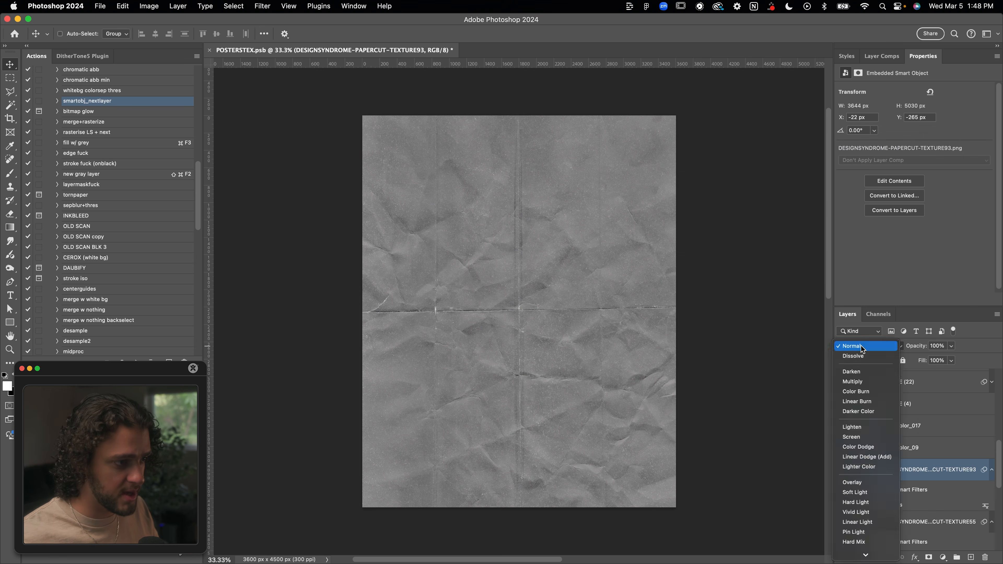
left_click(855, 482)
key("super+equal")
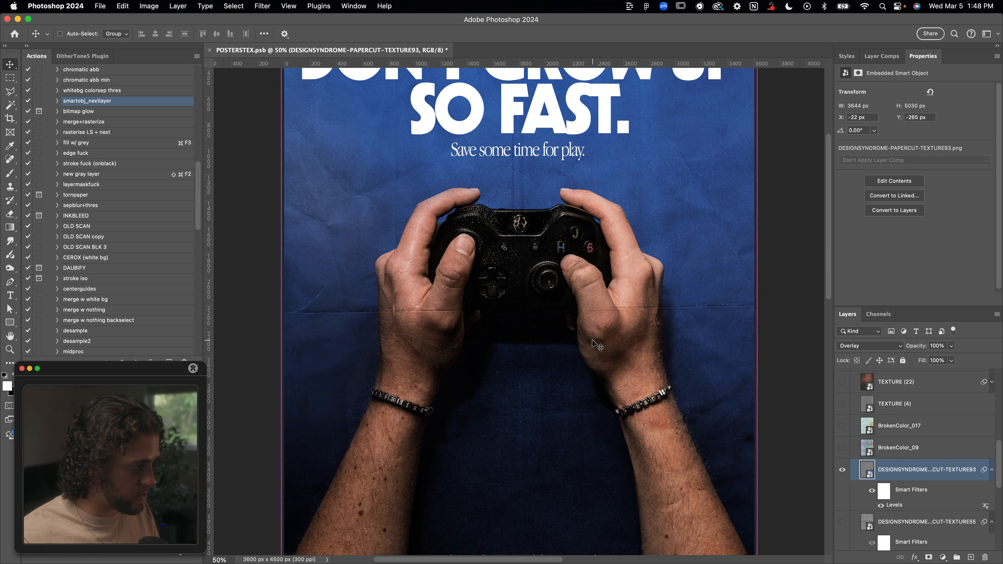
scroll(596, 346, "up", 3)
scroll(553, 302, "down", 2)
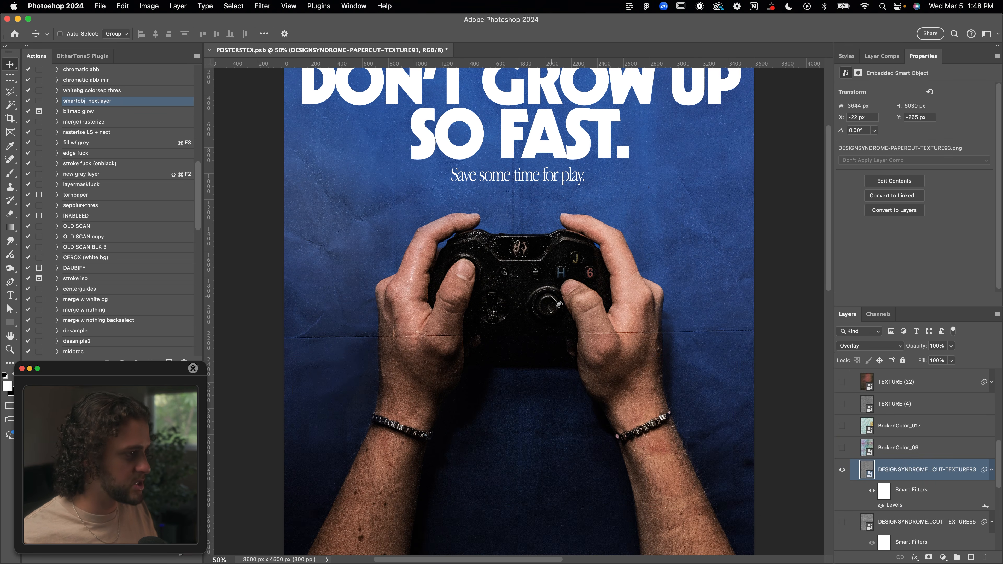
key("super+minus")
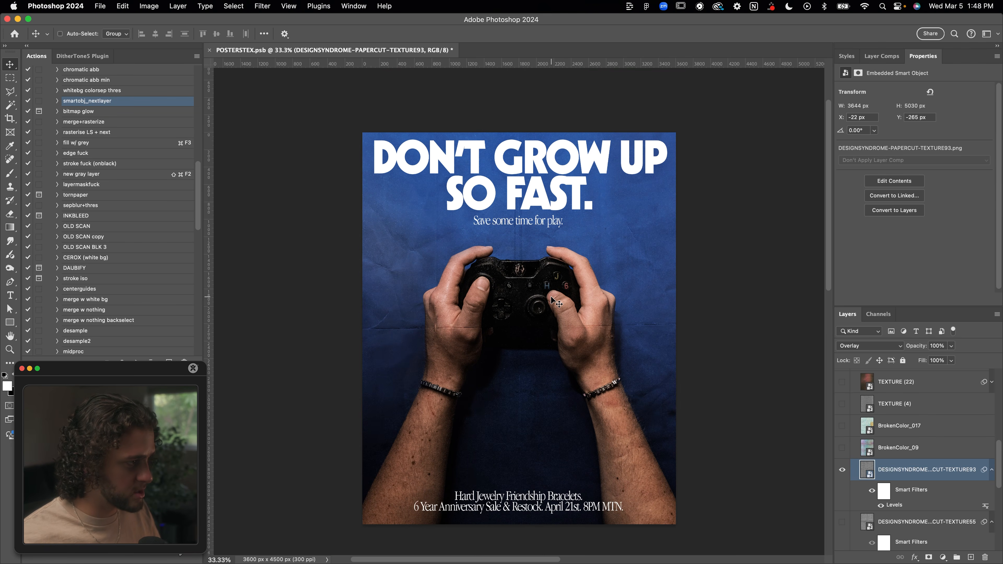
scroll(551, 296, "down", 2)
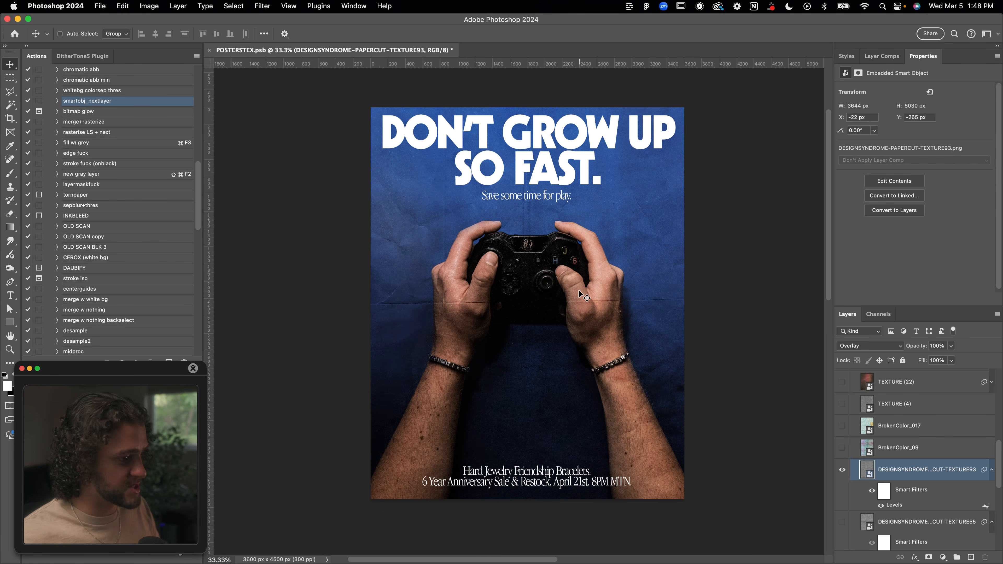
left_click(871, 490)
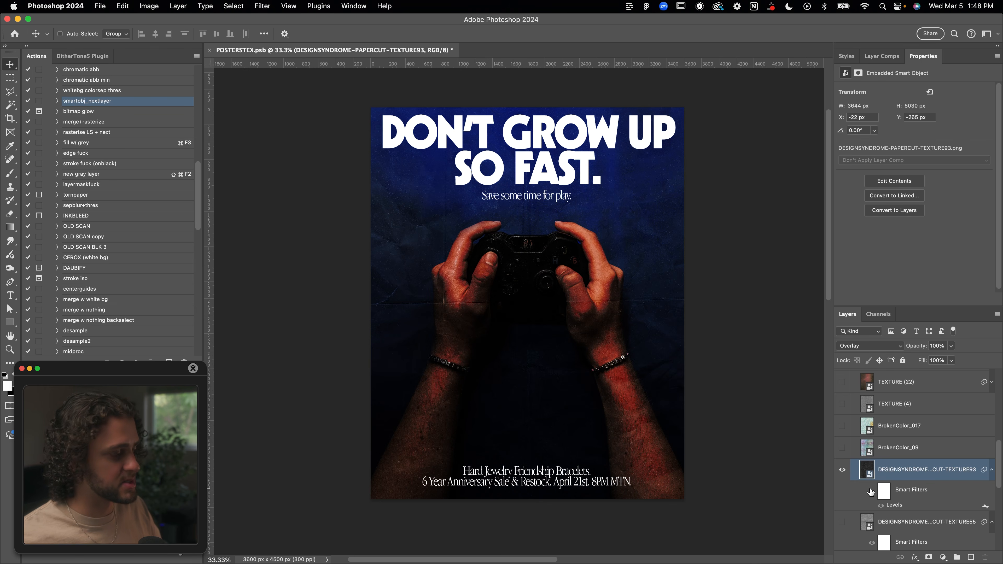
left_click(871, 491)
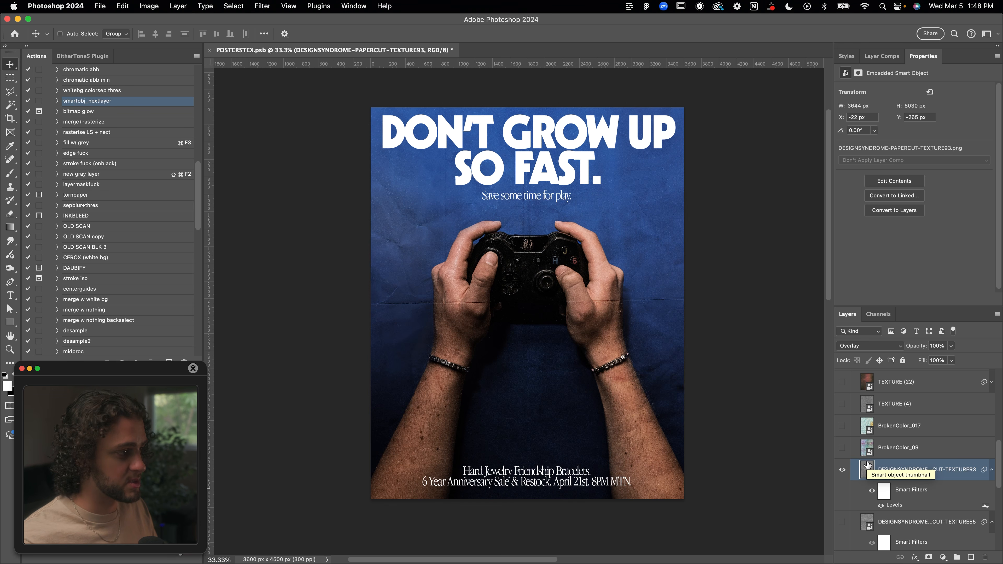
Hide the DESIGNSYNDROME-PAPERCUT-TEXTURE93 layer, select and show the BrokenColor_09 layer, and examine its colored grain up close.
left_click(842, 448, "alt")
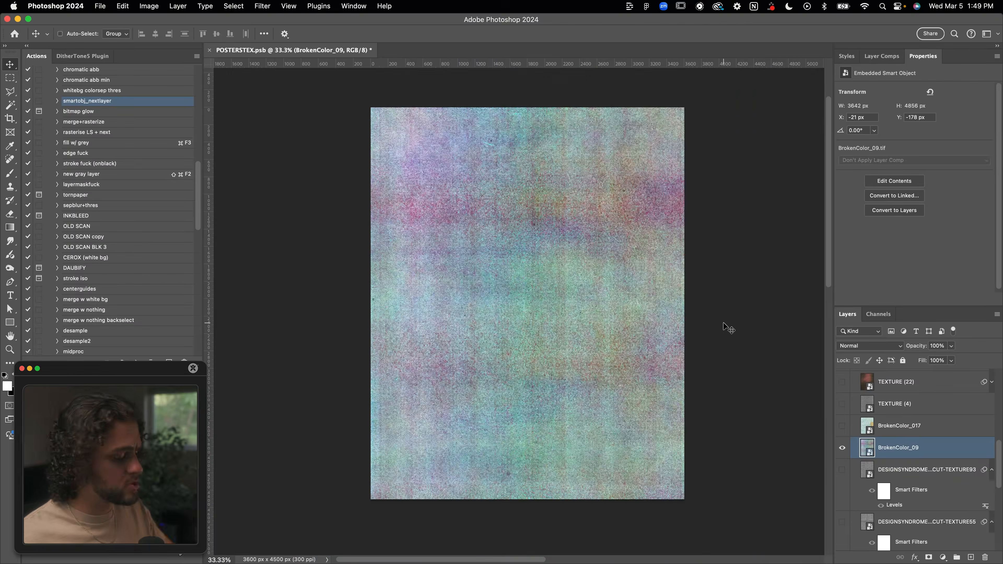
key("super+equal")
key("super+equal")
key("super+minus")
key("super+minus")
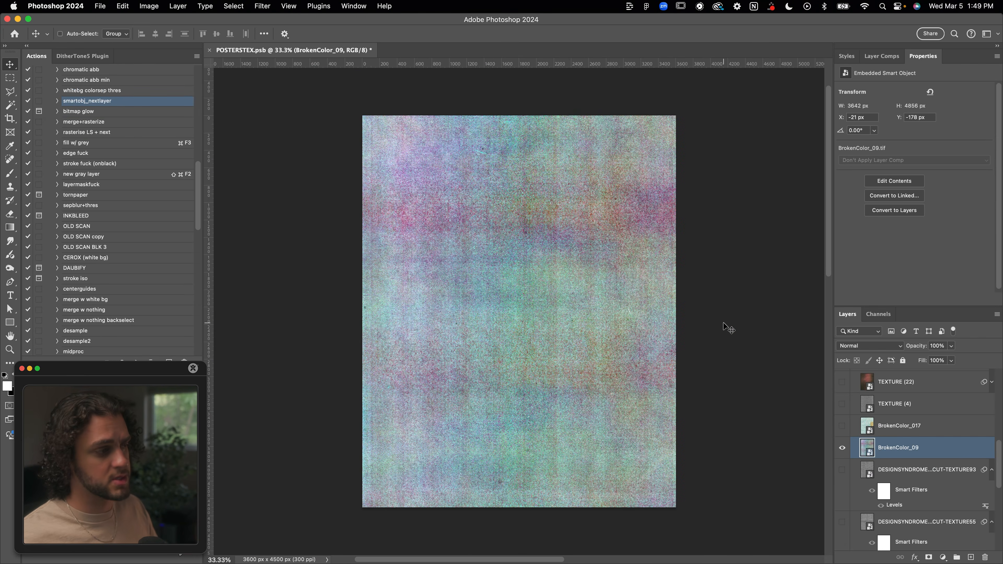
key("super+equal")
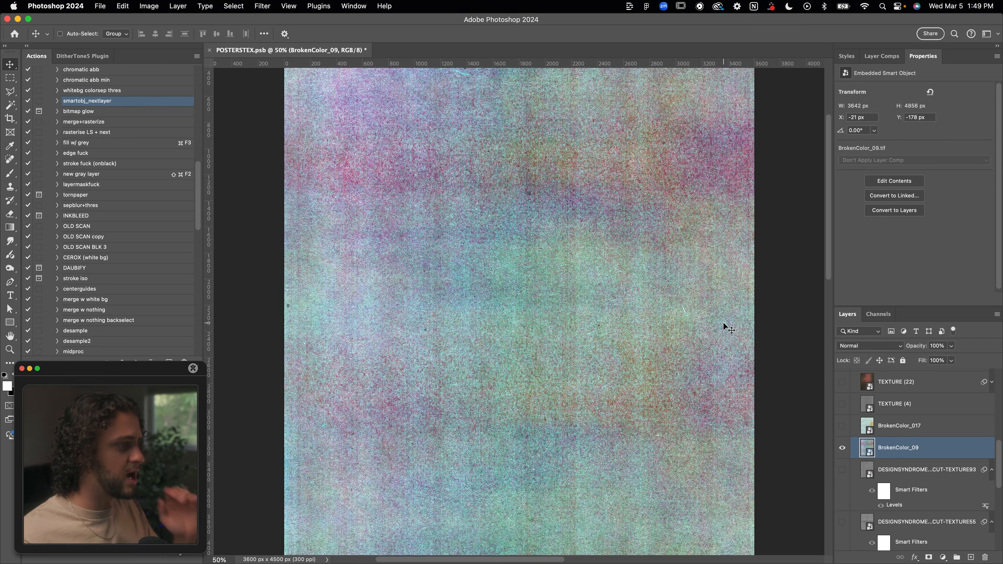
scroll(724, 322, "up", 1)
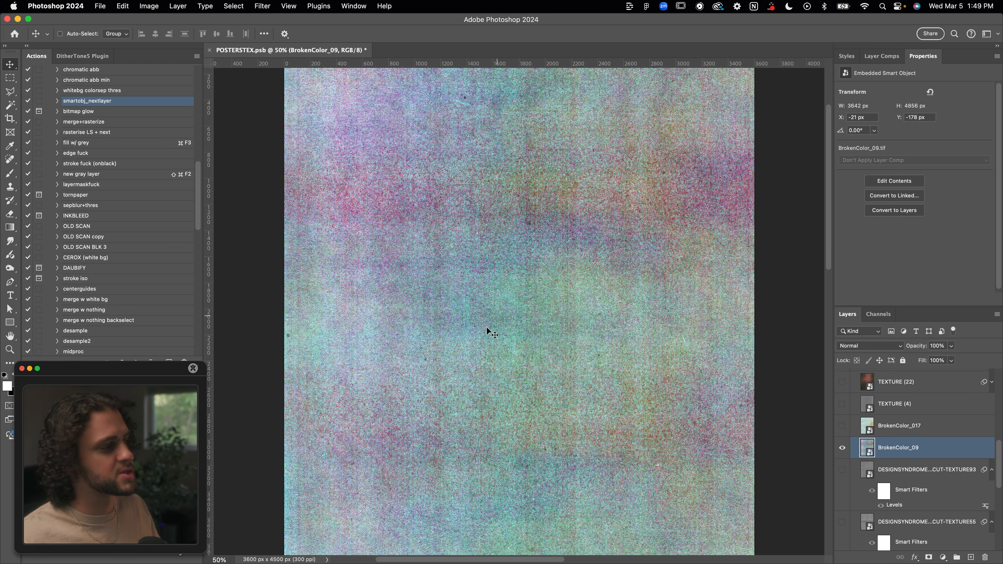
Set the BrokenColor_09 layer's blend mode to Soft Light and its opacity to 70%.
scroll(487, 332, "down", 1)
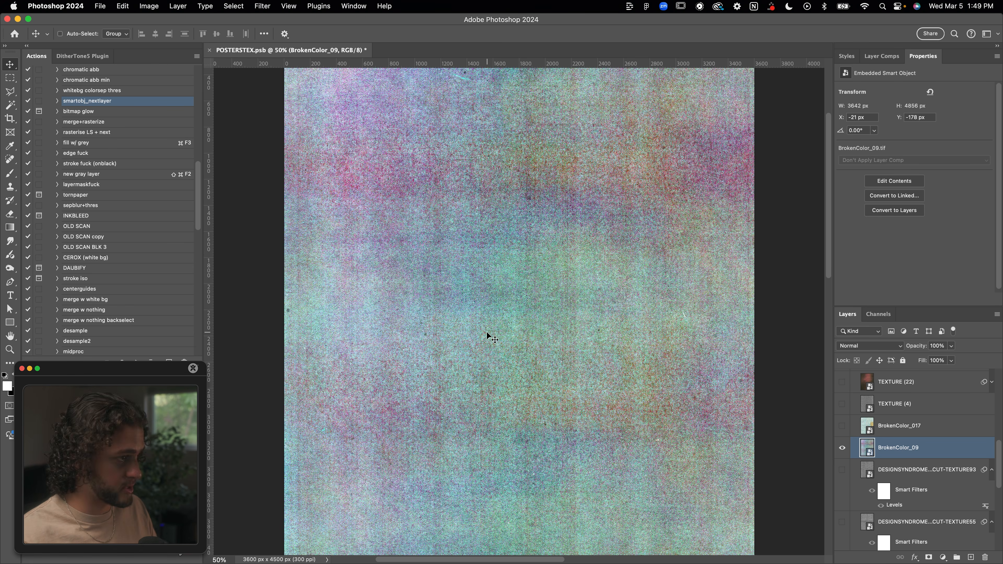
left_click(868, 346)
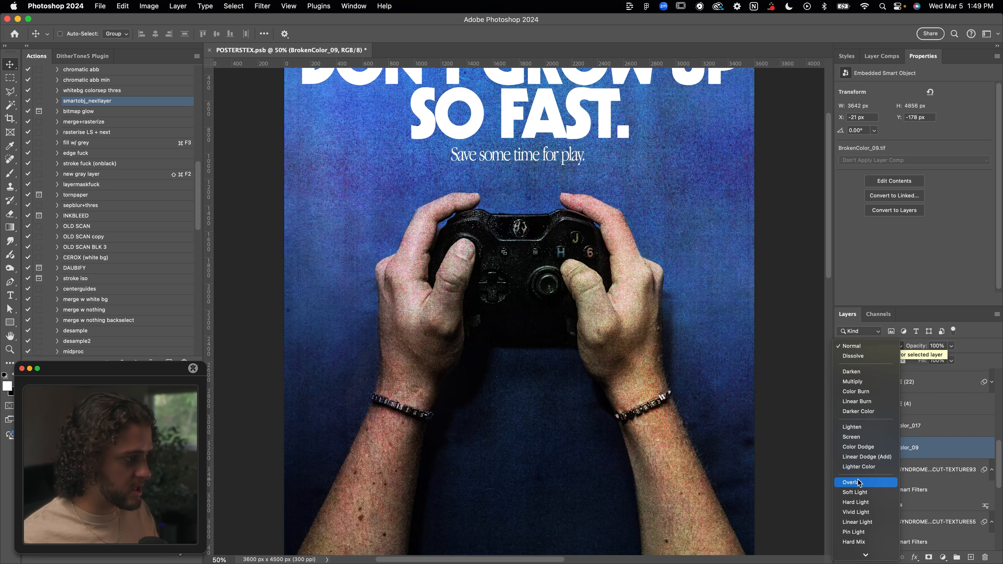
left_click(860, 491)
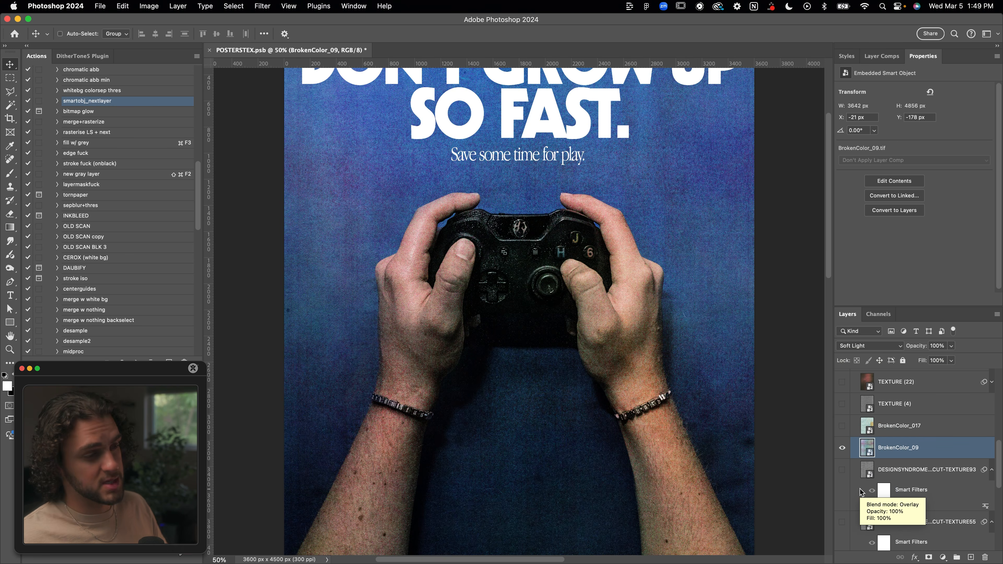
scroll(695, 366, "down", 1)
key("7")
Examine the BrokenColor_09 grain on the hands, controller and blue background up close and on the whole poster.
scroll(693, 362, "up", 1)
key("super+1")
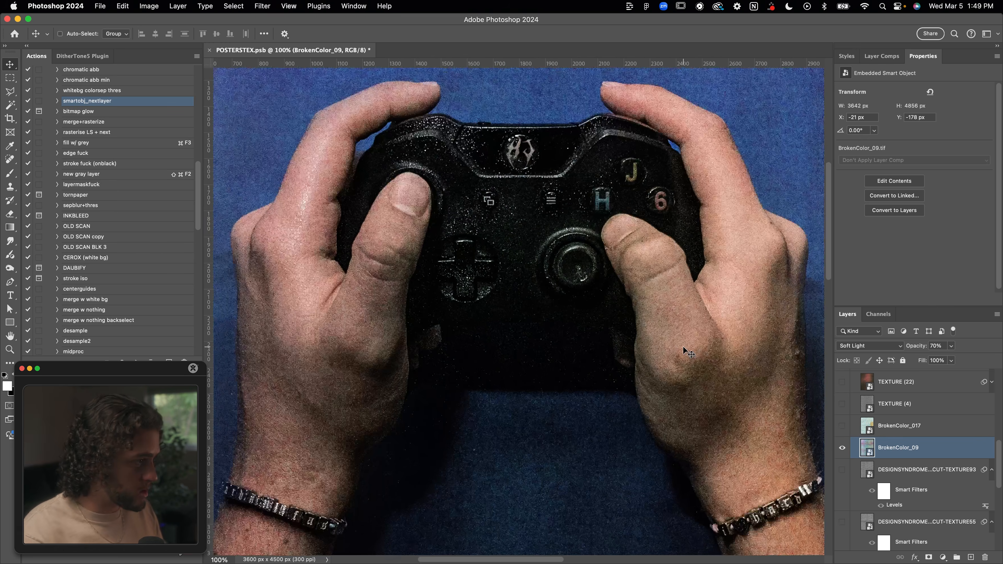
scroll(555, 292, "up", 3)
scroll(555, 293, "up", 3)
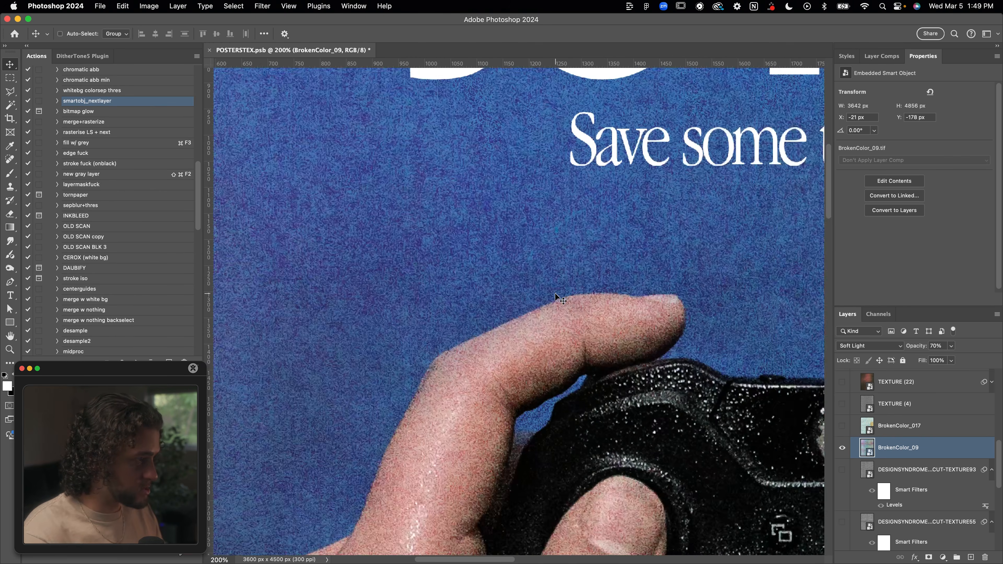
scroll(554, 293, "up", 10)
scroll(555, 293, "left", 5)
scroll(555, 292, "down", 8)
scroll(555, 292, "right", 10)
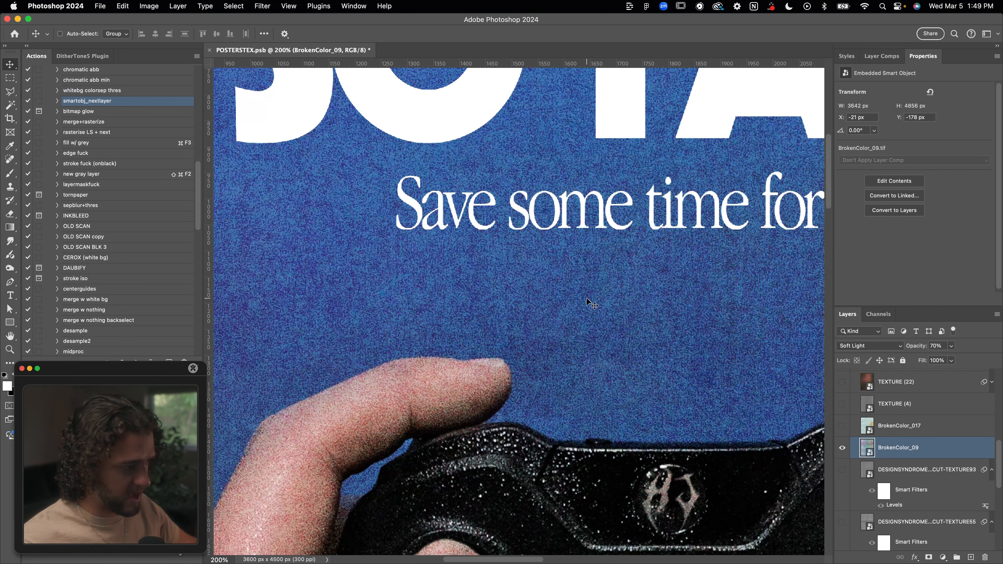
scroll(586, 299, "down", 5)
key("super+0")
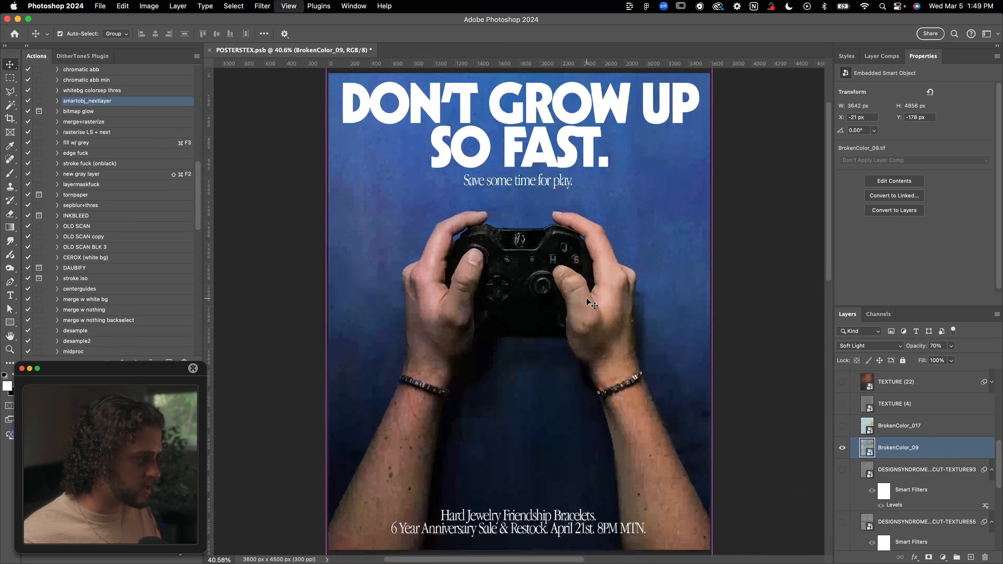
key("super+equal")
scroll(586, 298, "up", 3)
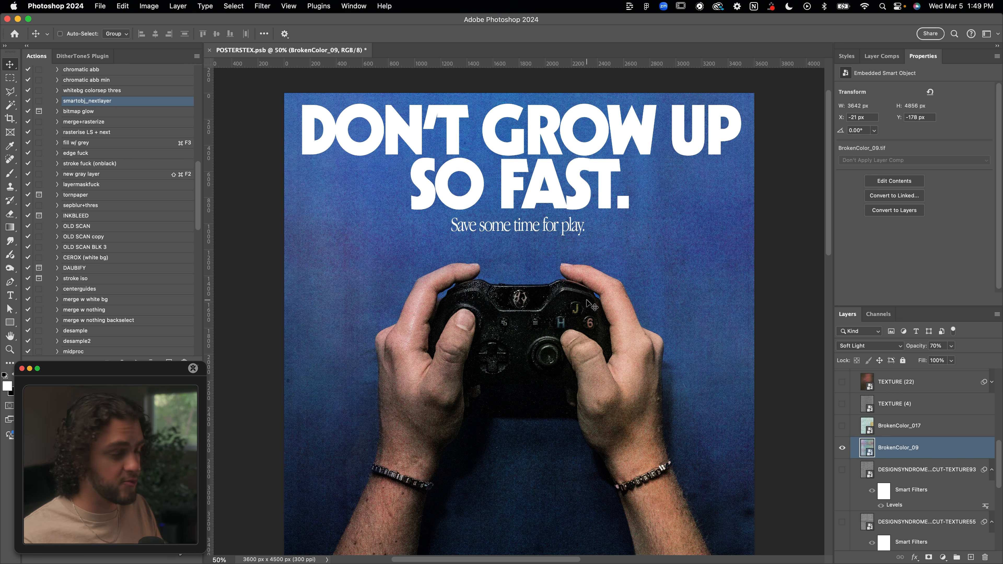
scroll(591, 305, "down", 2)
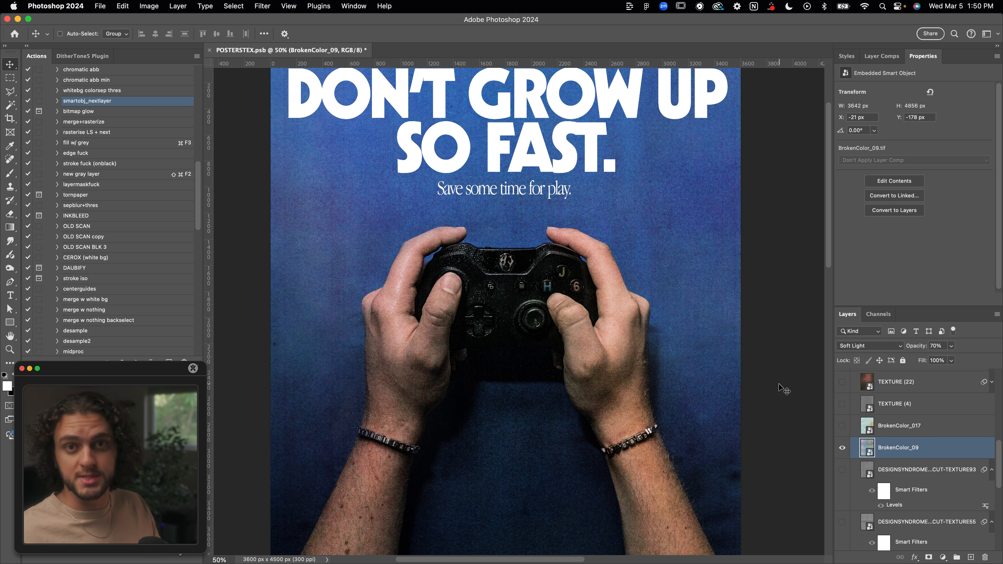
Swap the visible BrokenColor_09 texture for the BrokenColor_017 layer, set to Soft Light at 60% opacity.
key("alt+bracketright")
left_click(842, 426)
left_click(842, 450)
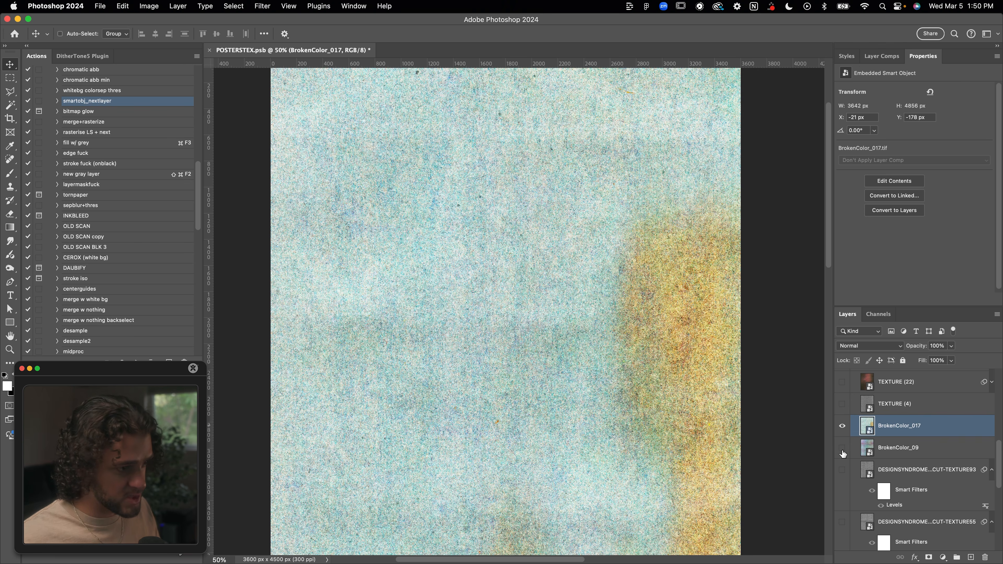
left_click(859, 347)
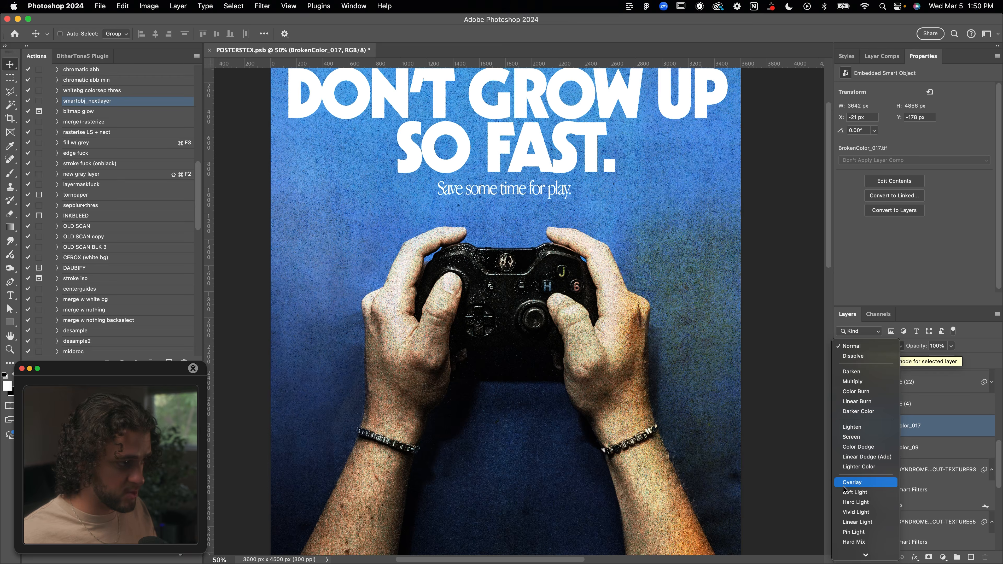
left_click(844, 493)
key("6")
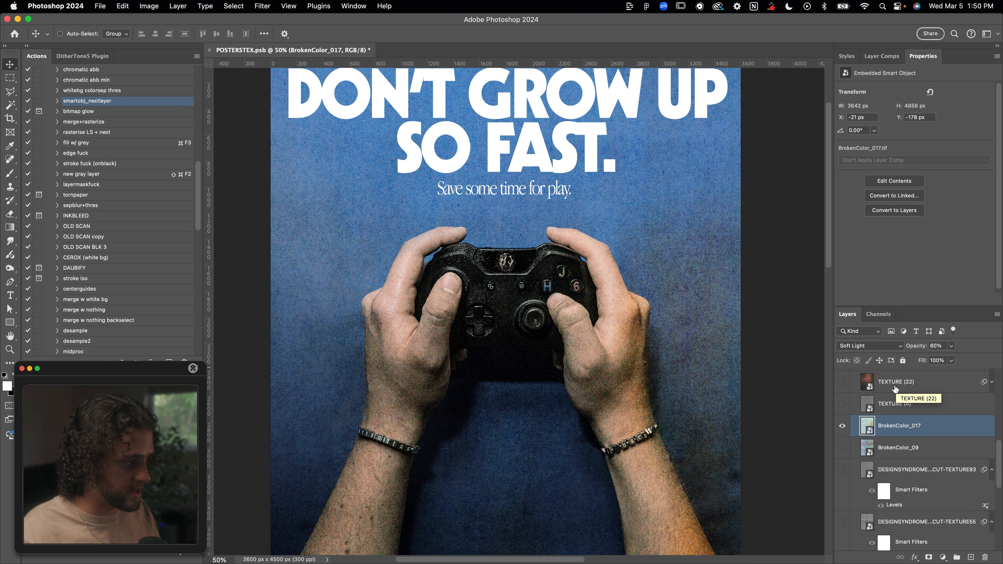
key("super+minus")
key("super+equal")
scroll(705, 331, "up", 1)
scroll(704, 331, "up", 5)
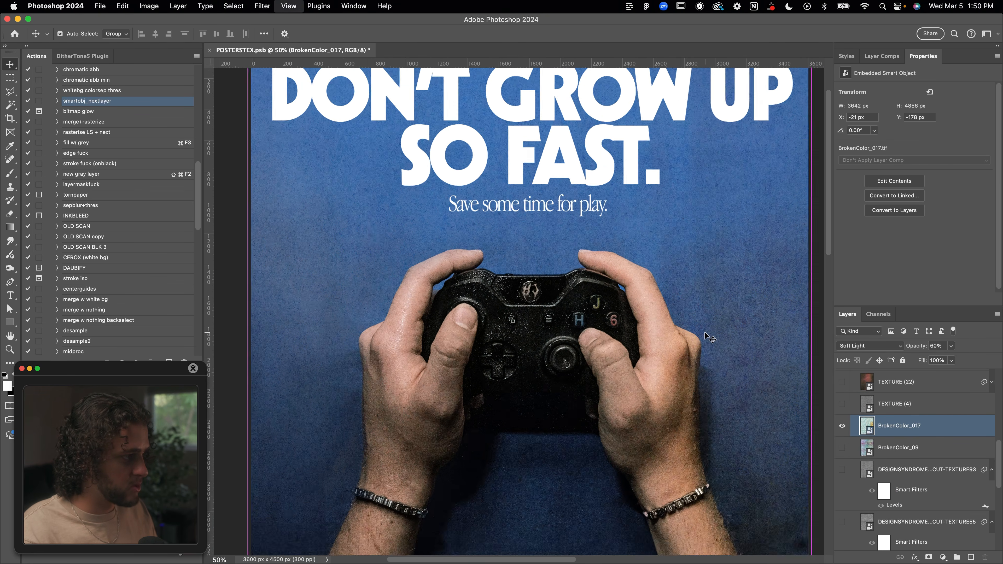
scroll(705, 332, "down", 3)
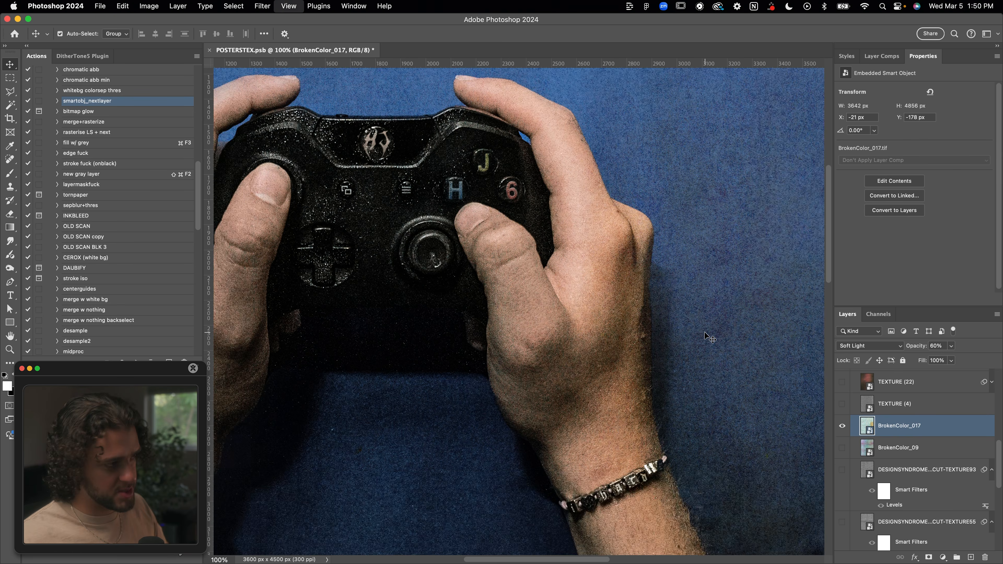
scroll(704, 332, "down", 5)
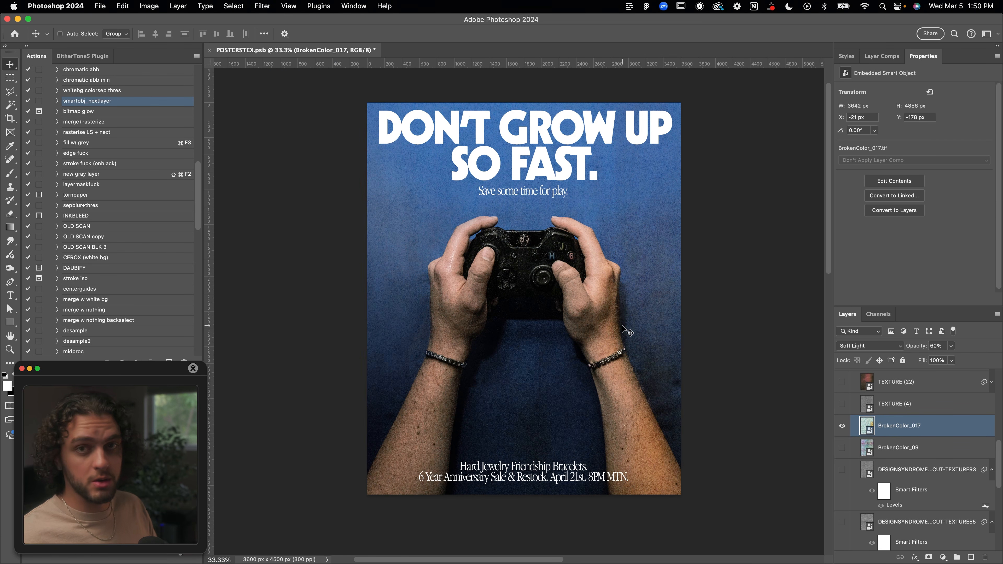
Shift the BrokenColor_017 layer's hue to -148 with a Hue/Saturation adjustment, comparing the poster with and without the preview.
key("super")
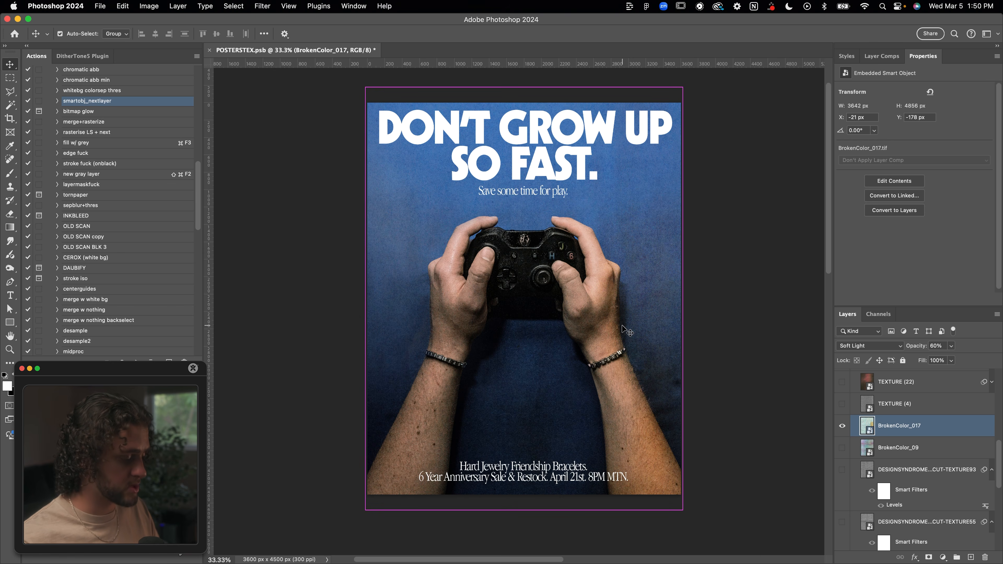
key("super+u")
left_click_drag(734, 284, 732, 174)
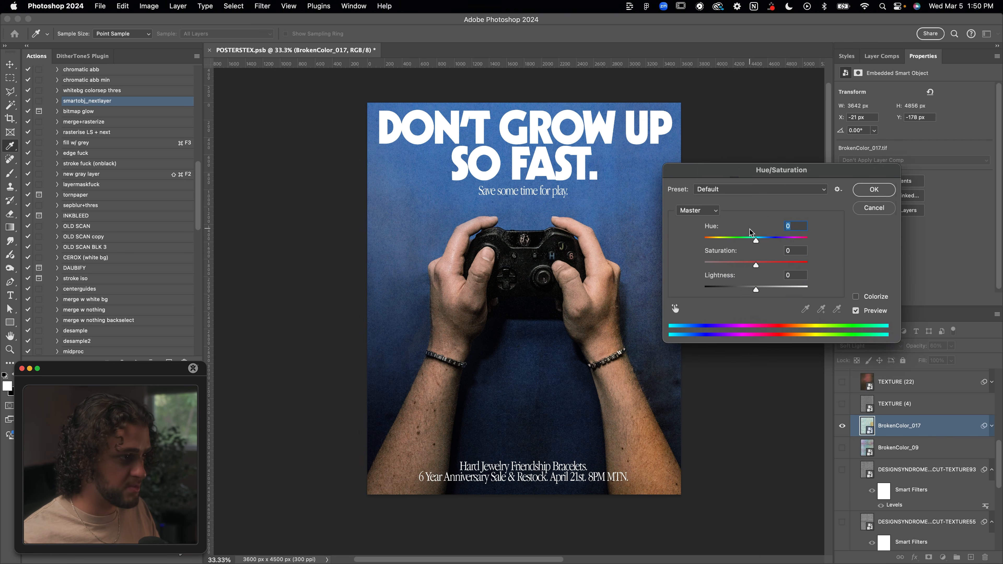
left_click_drag(756, 241, 710, 243)
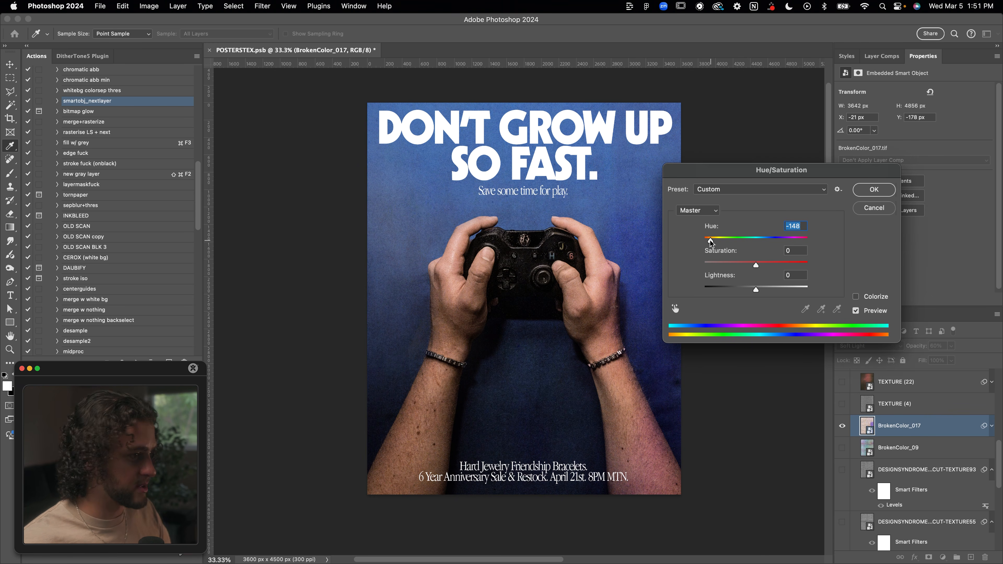
key("p")
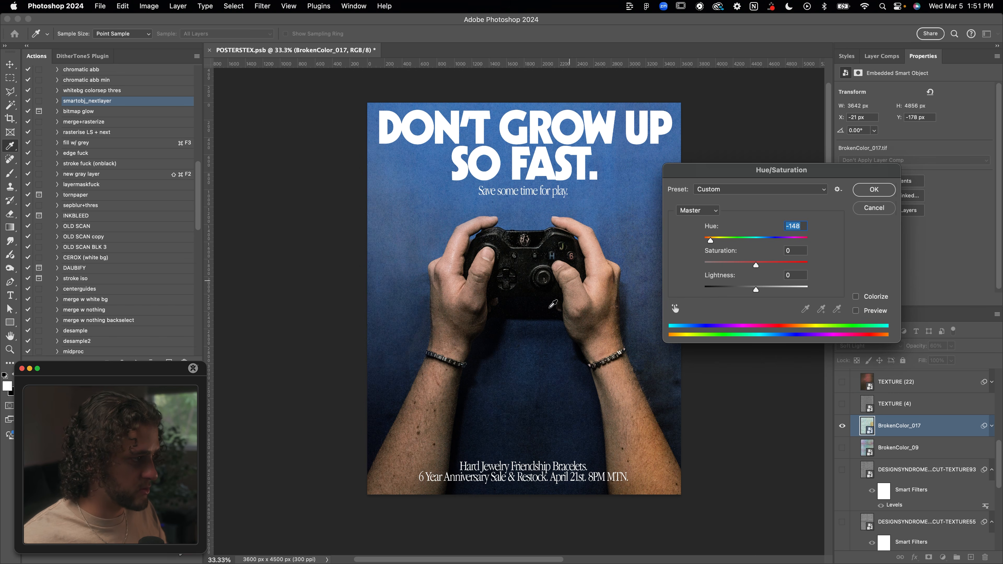
key("p")
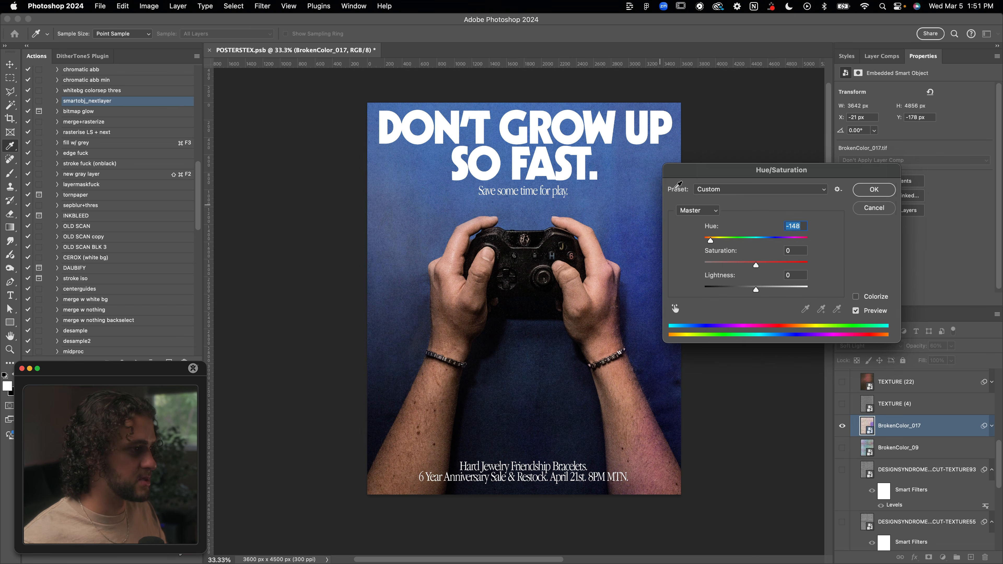
left_click_drag(706, 169, 688, 133)
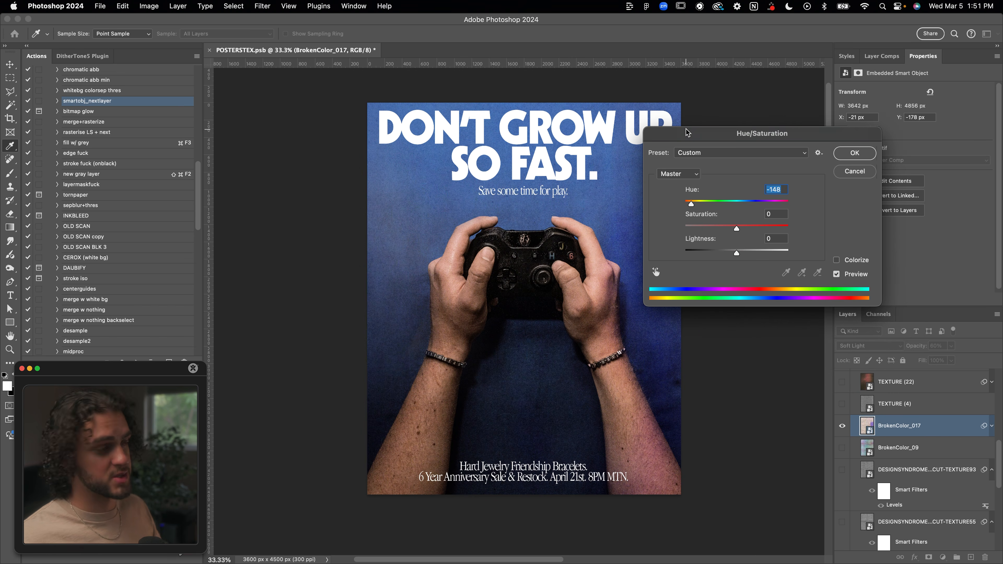
left_click(871, 153)
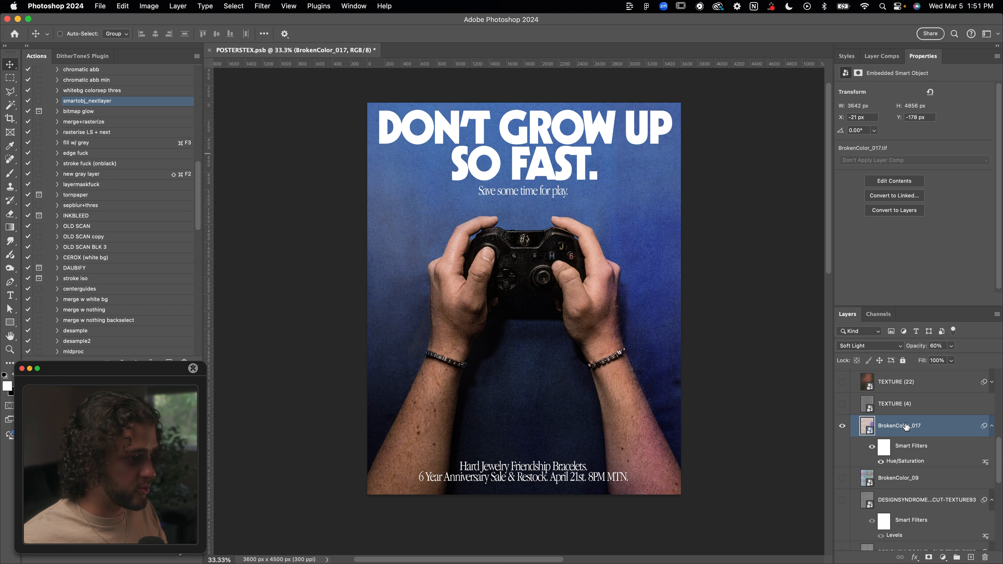
Hide the BrokenColor_017 layer, select and show the TEXTURE (4) layer, and examine its gray grain up close.
left_click(983, 427)
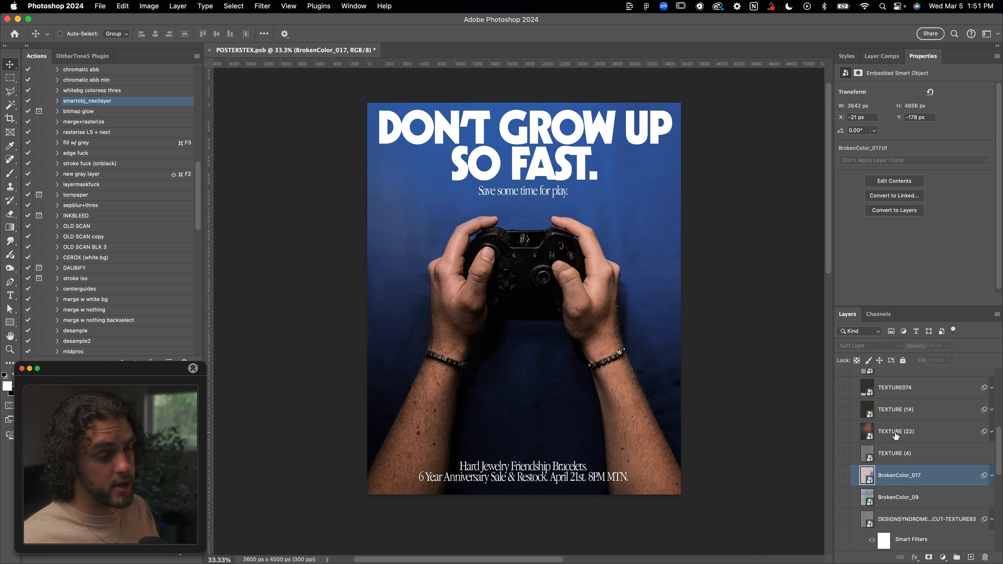
left_click(896, 456)
left_click(842, 454)
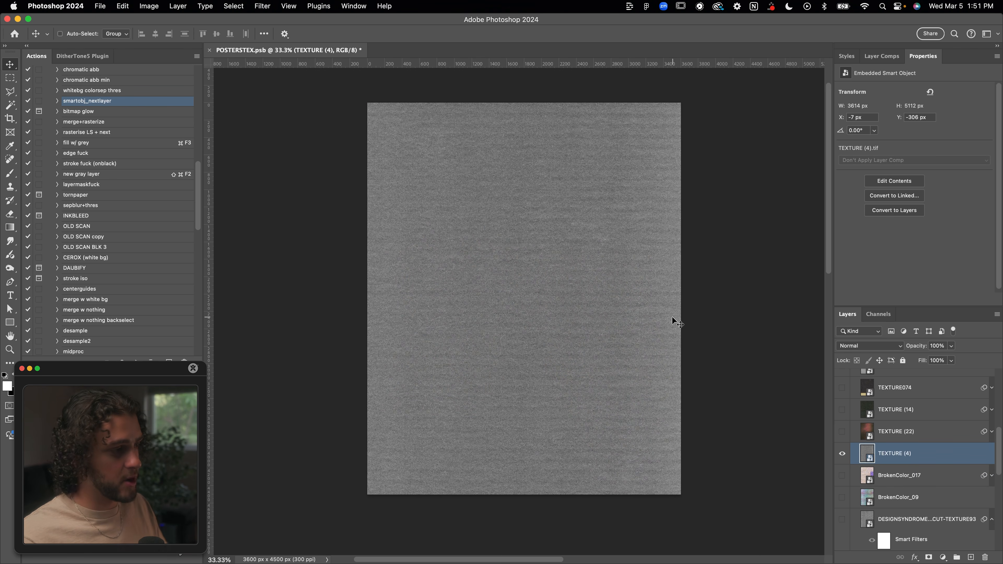
key("super+1")
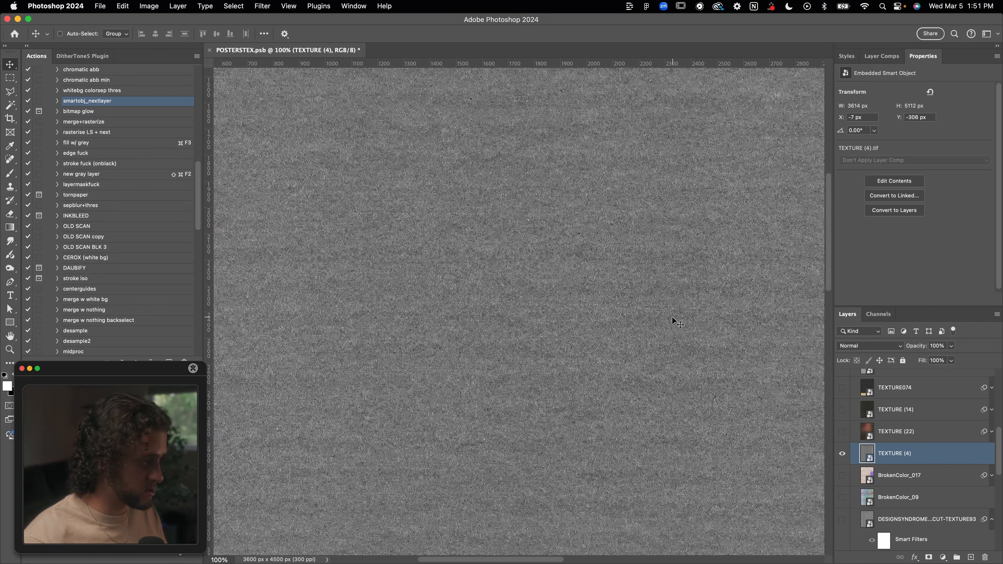
key("super+equal")
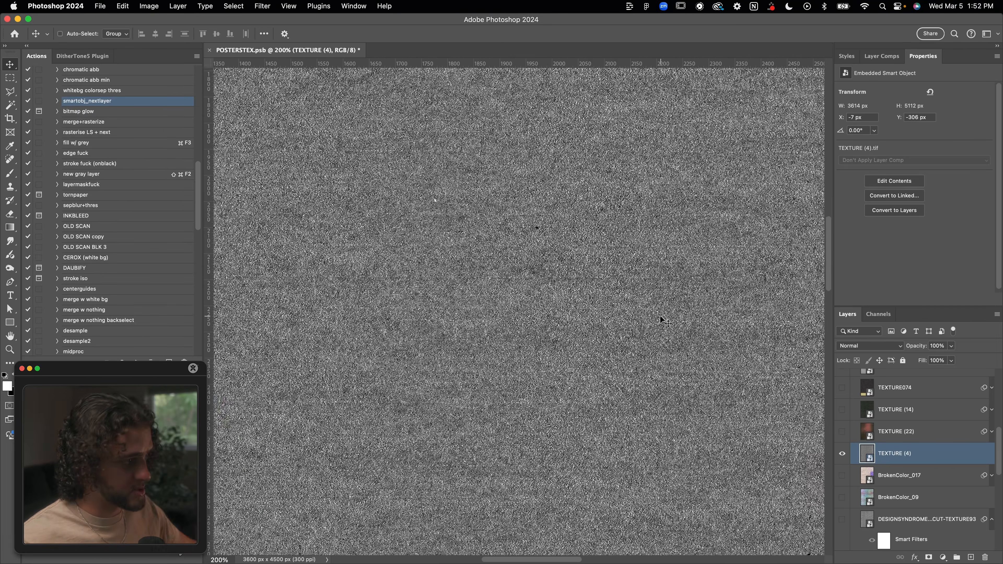
key("super+minus")
key("super+minus")
key("super+minus")
key("super+minus")
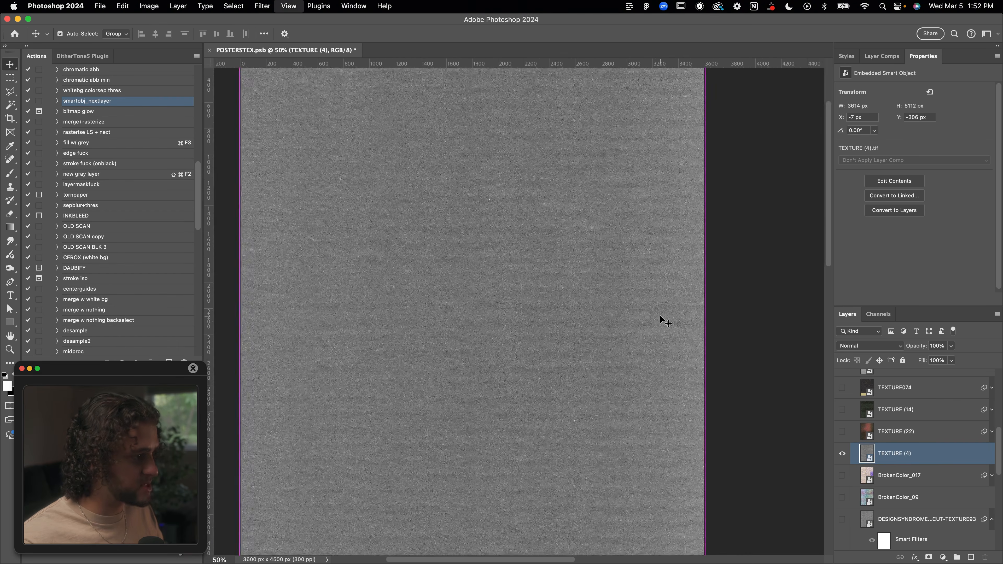
Set the TEXTURE (4) layer's blend mode to Overlay and inspect the grain over the headline and controller.
left_click(881, 346)
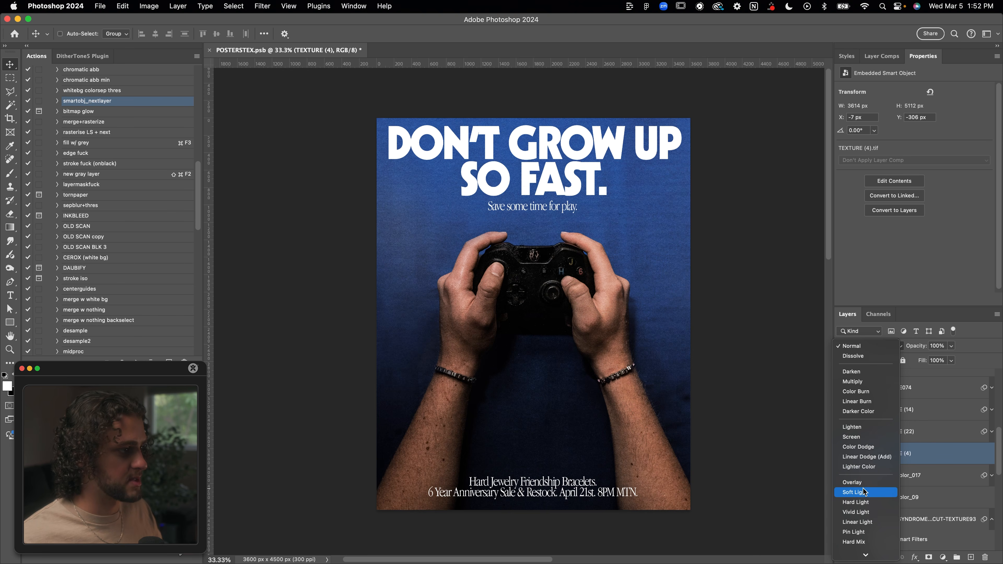
left_click(851, 482)
key("super+plus")
key("super+plus")
key("super+plus")
key("super+plus")
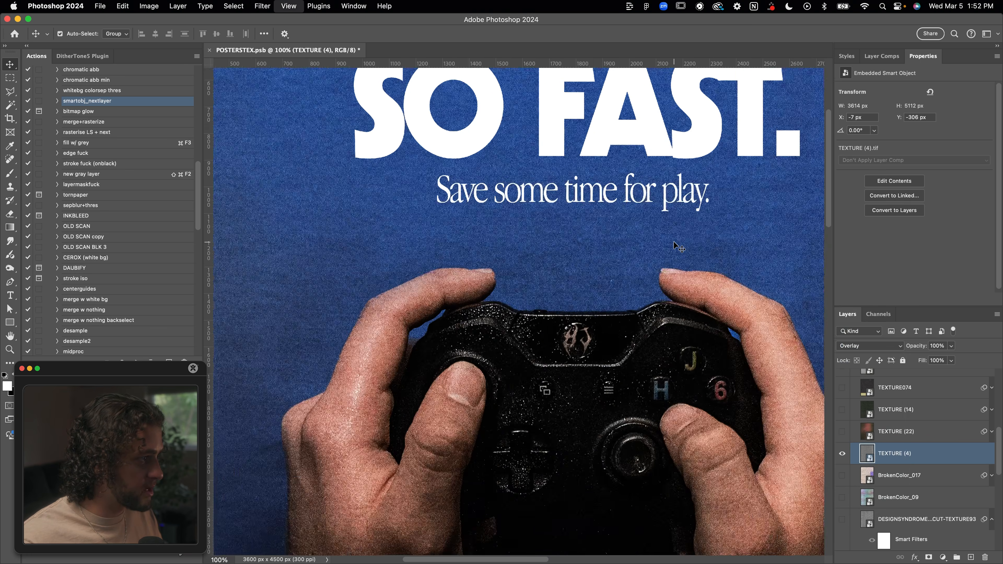
key("super+minus")
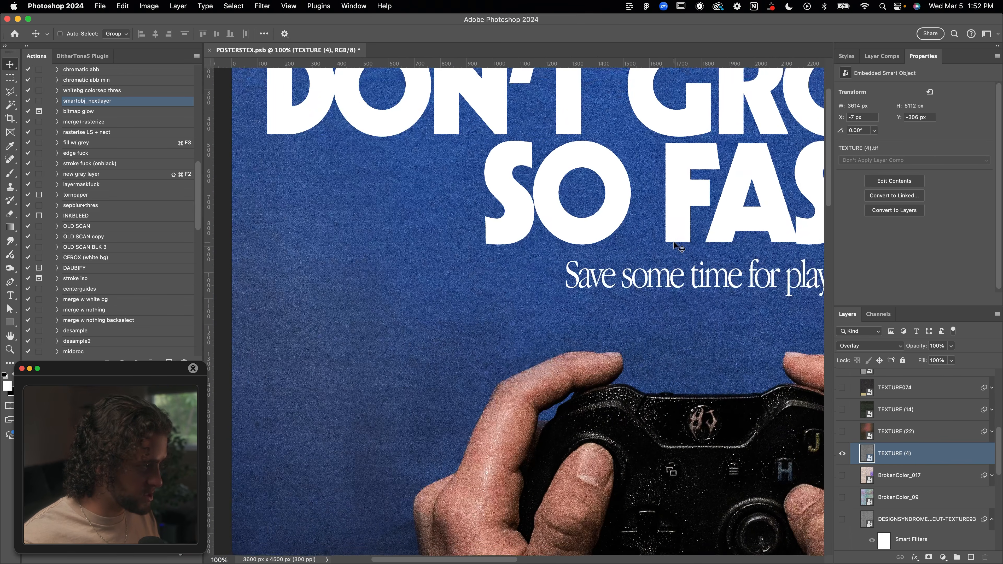
Compare the poster with and without the TEXTURE (4) layer, checking the effect up close and from farther out.
scroll(675, 247, "down", 5)
left_click(842, 453)
left_click(842, 453)
scroll(738, 369, "up", 7)
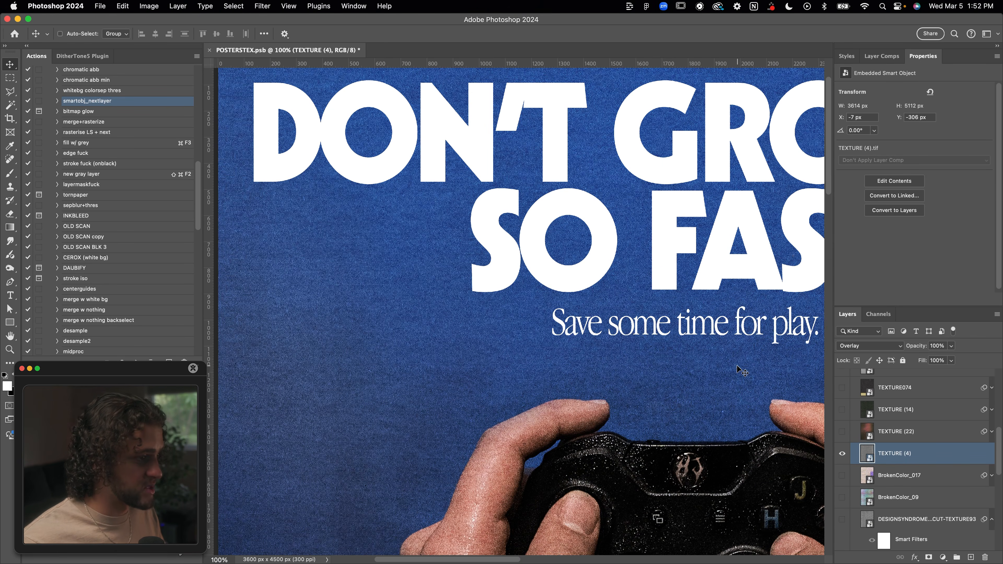
scroll(741, 372, "down", 15)
key("super+minus")
key("super+minus")
key("super+minus")
key("super+equal")
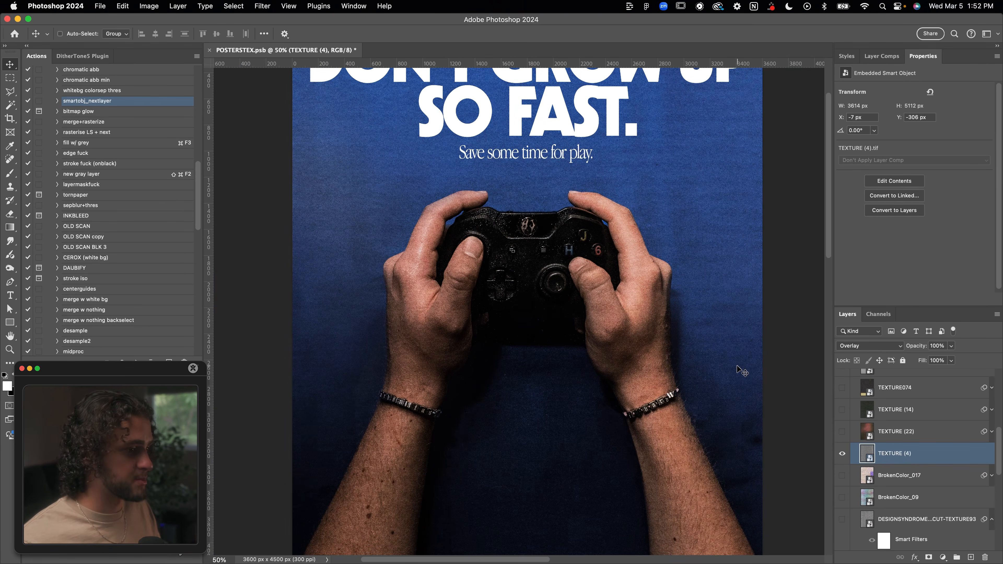
Switch to Finder and browse the texture files in the PRINTER NOISE TEXTURES folder.
scroll(910, 424, "up", 2)
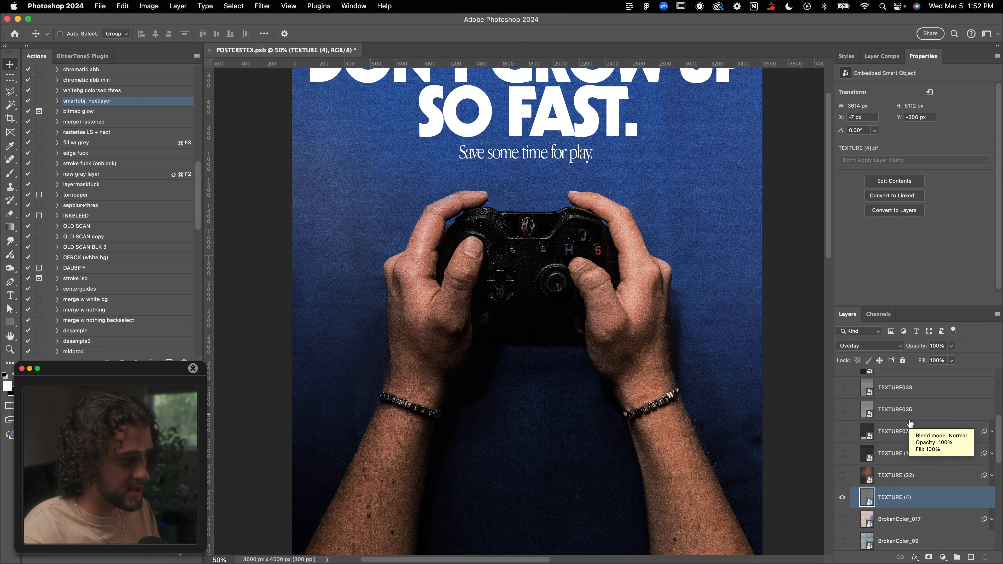
scroll(750, 410, "up", 3)
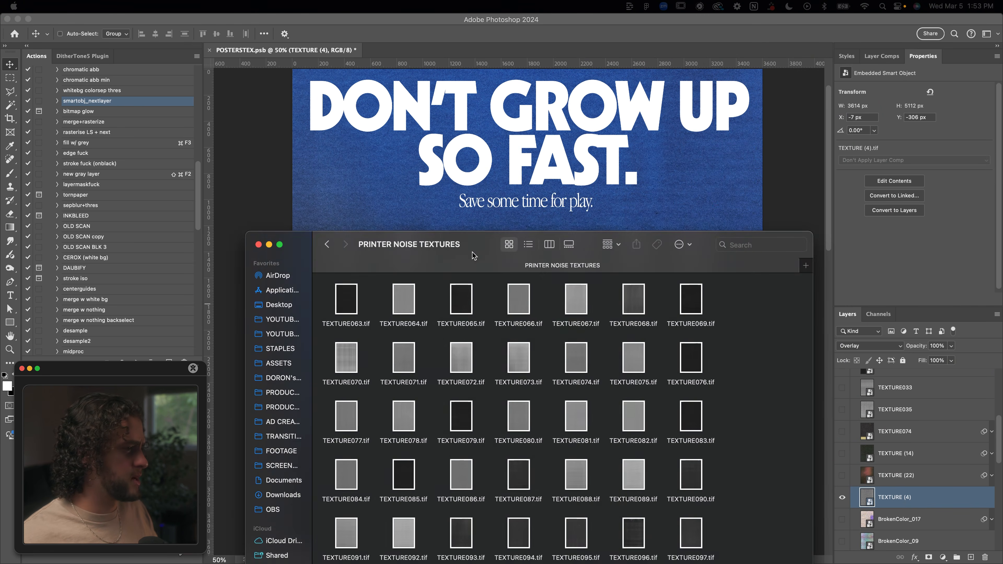
scroll(542, 248, "up", 6)
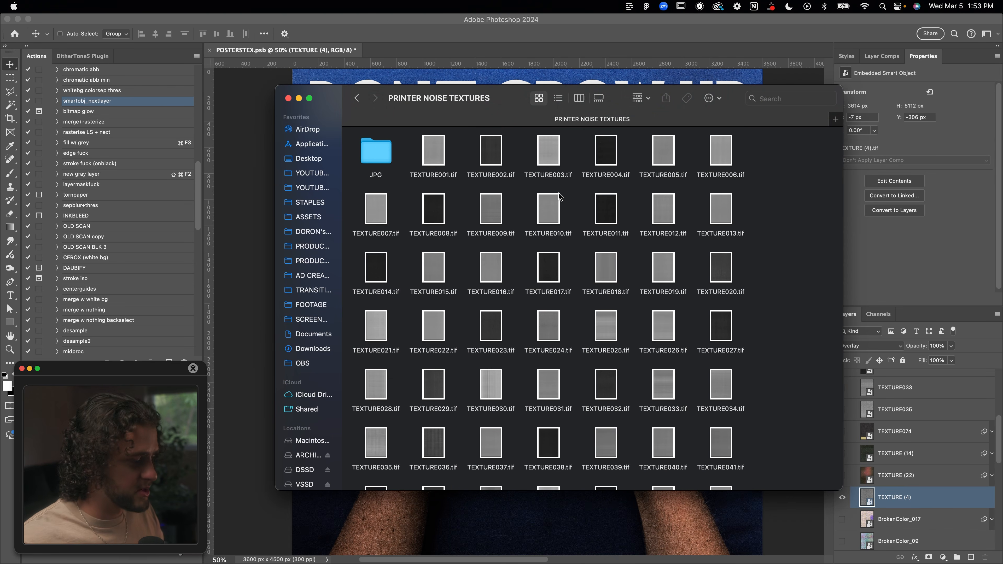
Close the PRINTER NOISE TEXTURES folder window and return to the poster document in Photoshop.
left_click_drag(457, 99, 604, 117)
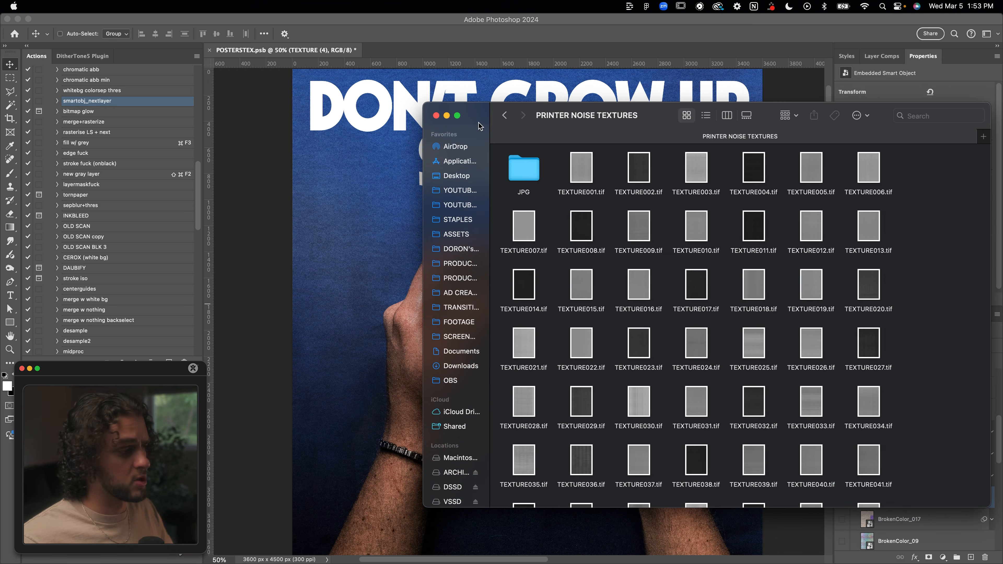
left_click_drag(480, 126, 372, 110)
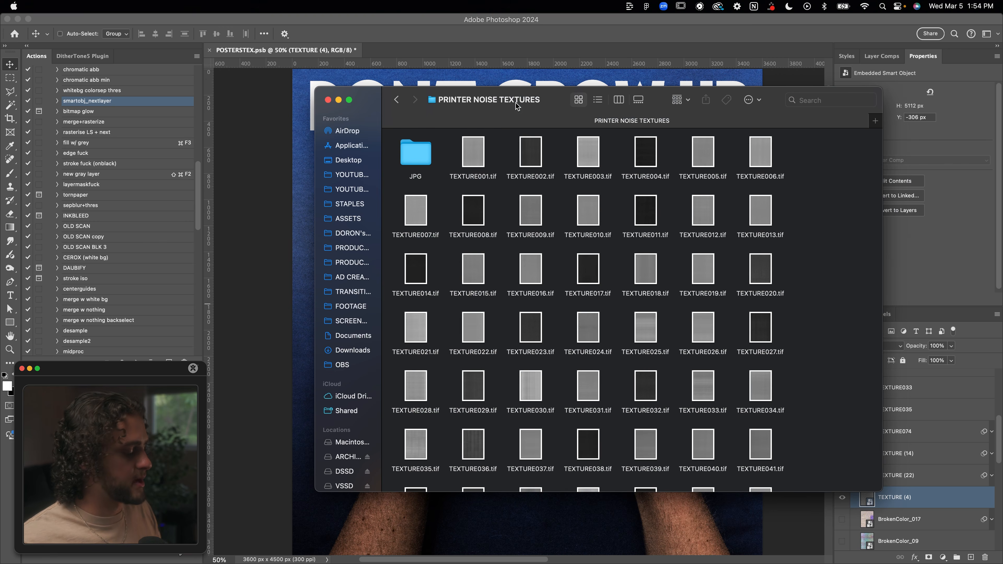
key("super+w")
left_click(847, 391)
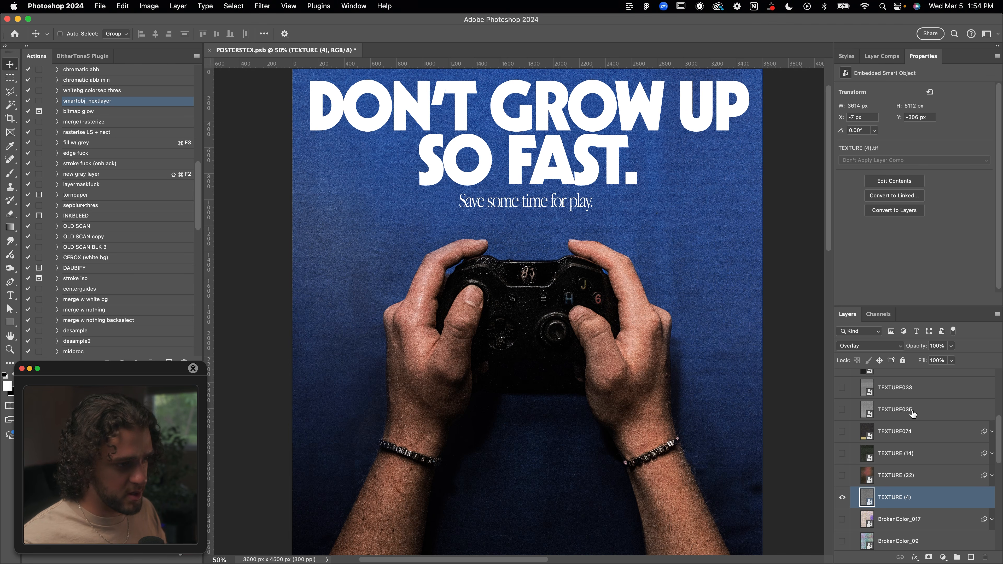
Hide the TEXTURE (4) layer, show and select the TEXTURE (22) layer, and look over its striped red texture.
left_click(841, 498)
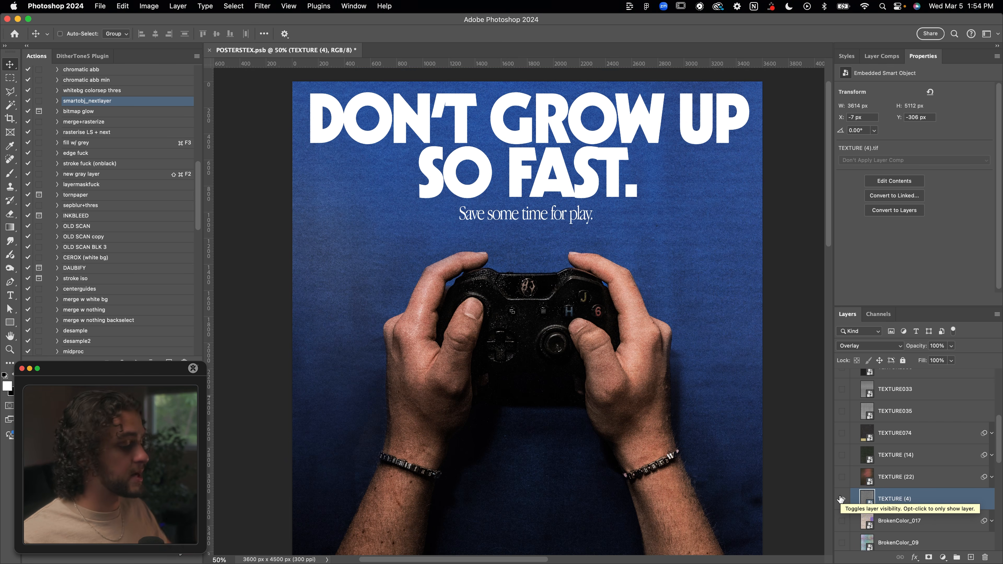
left_click(842, 477)
left_click(896, 476)
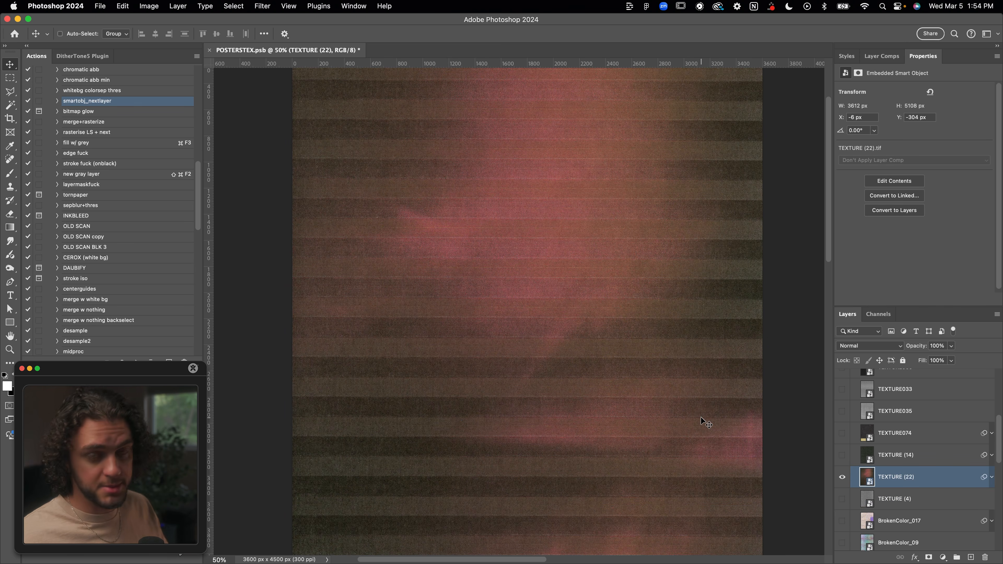
scroll(895, 407, "up", 3)
scroll(895, 407, "down", 3)
Set the TEXTURE (22) layer's blend mode to Screen and check the whole poster.
left_click(858, 346)
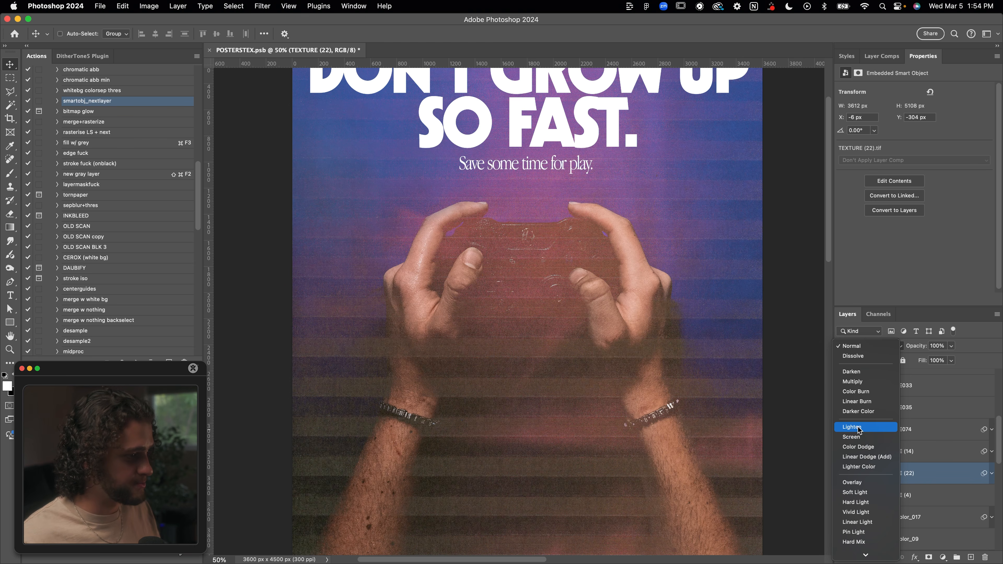
left_click(851, 437)
left_click(857, 345)
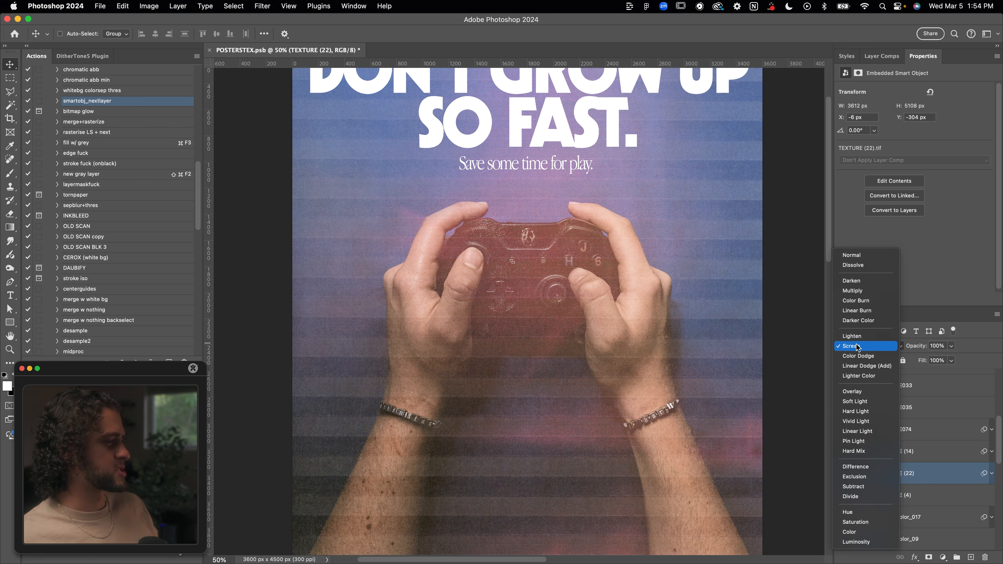
left_click(851, 346)
key("super+minus")
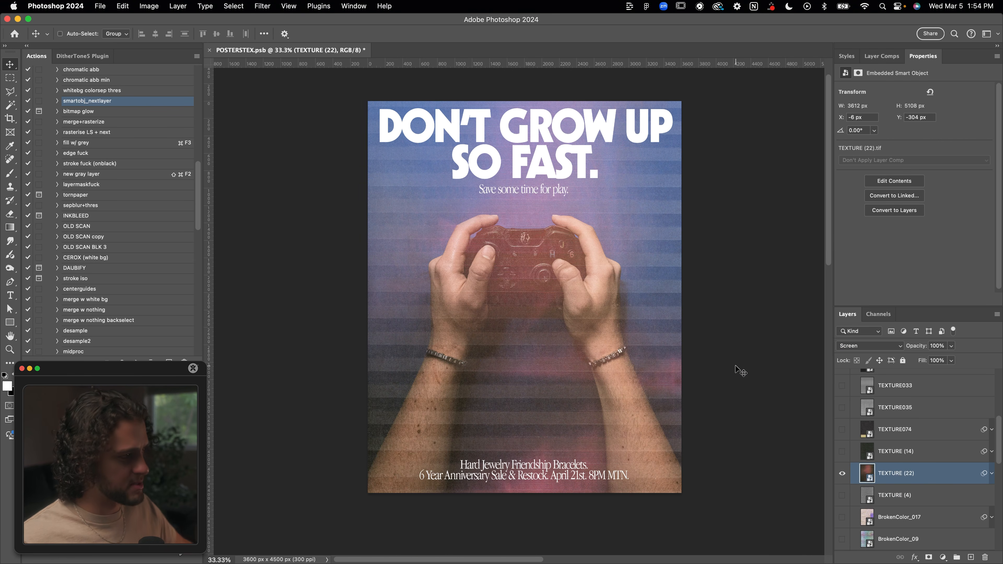
key("super+plus")
Darken the TEXTURE (22) layer with Levels by setting the midtone input to 0.70, and inspect the poster from headline to footer.
key("super+l")
left_click(806, 265)
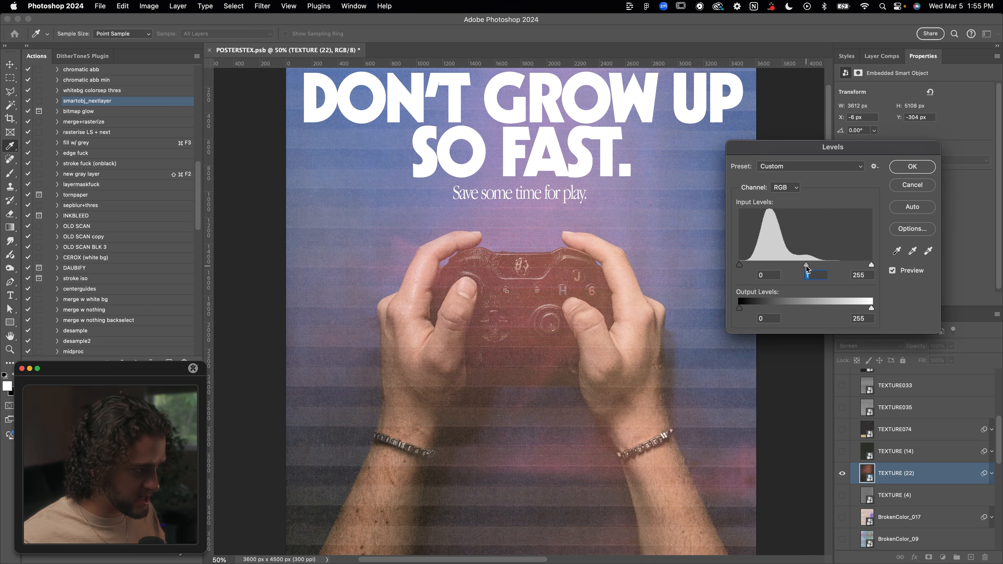
left_click_drag(816, 266, 821, 266)
left_click_drag(766, 151, 739, 151)
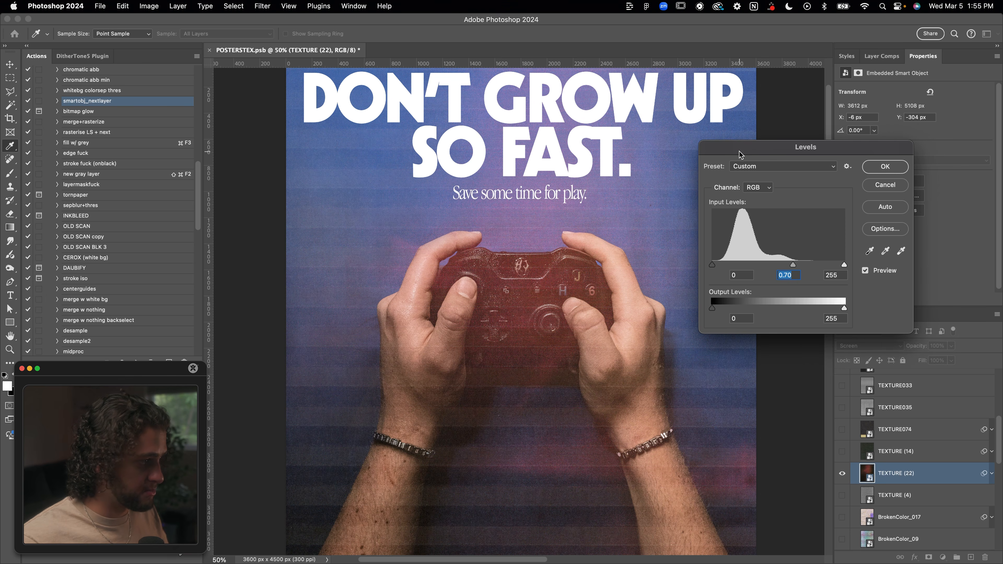
key("Return")
scroll(739, 151, "down", 5)
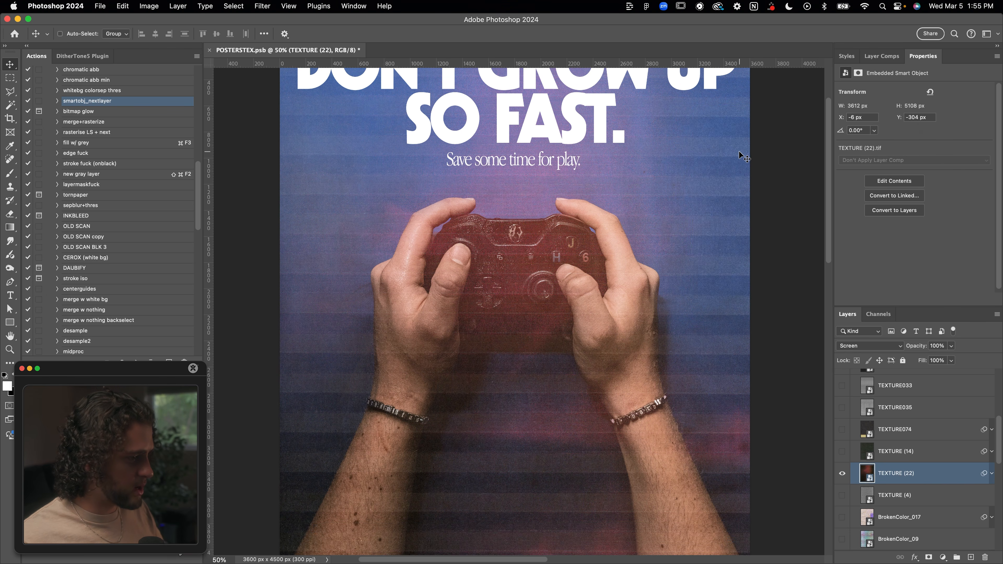
scroll(669, 234, "down", 3)
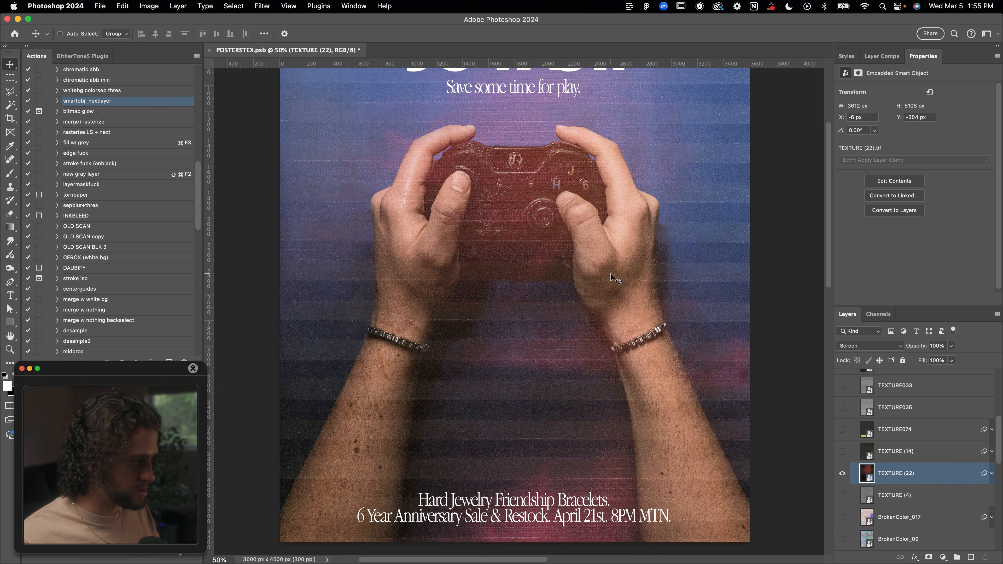
scroll(611, 273, "up", 8)
Desaturate the TEXTURE (22) layer with Hue/Saturation at a saturation of -72 and inspect the stripes over the poster.
key("super+u")
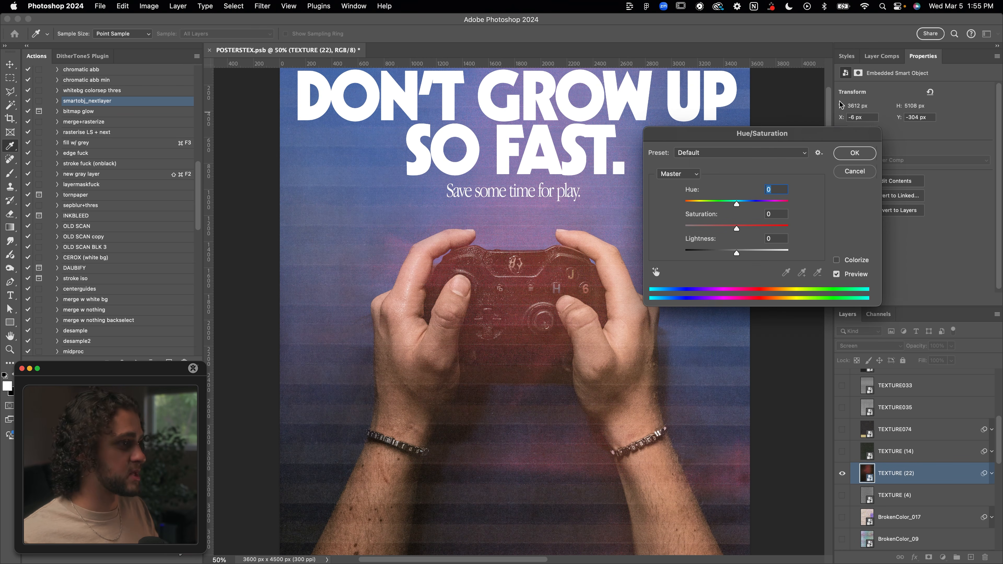
left_click_drag(772, 137, 795, 154)
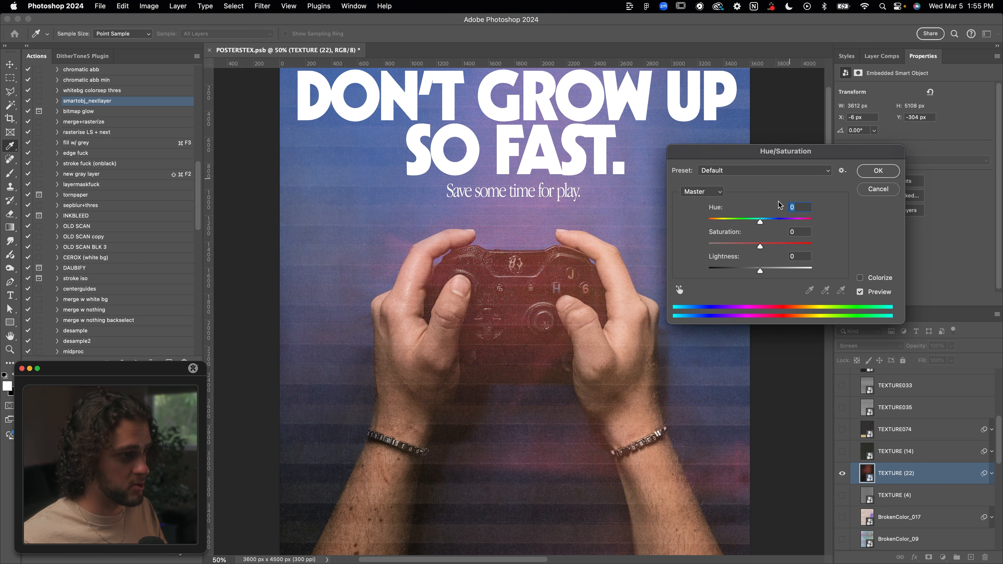
left_click_drag(759, 247, 724, 246)
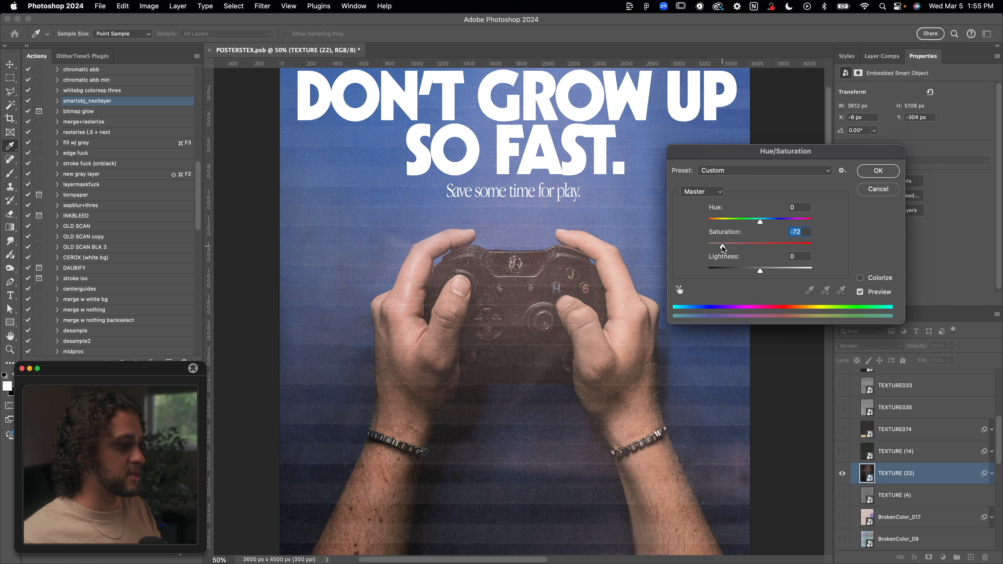
key("Return")
scroll(600, 273, "down", 3)
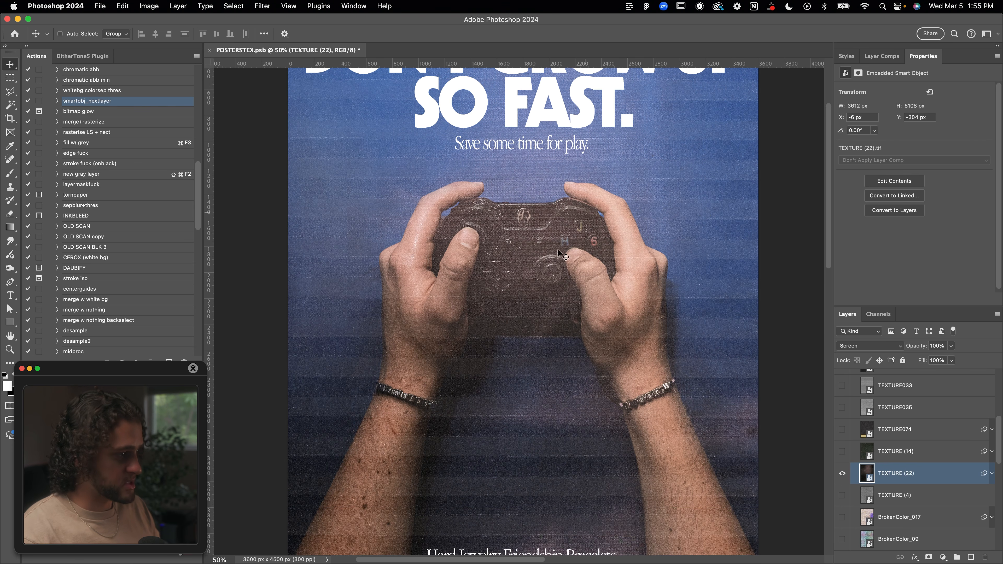
scroll(618, 294, "up", 3)
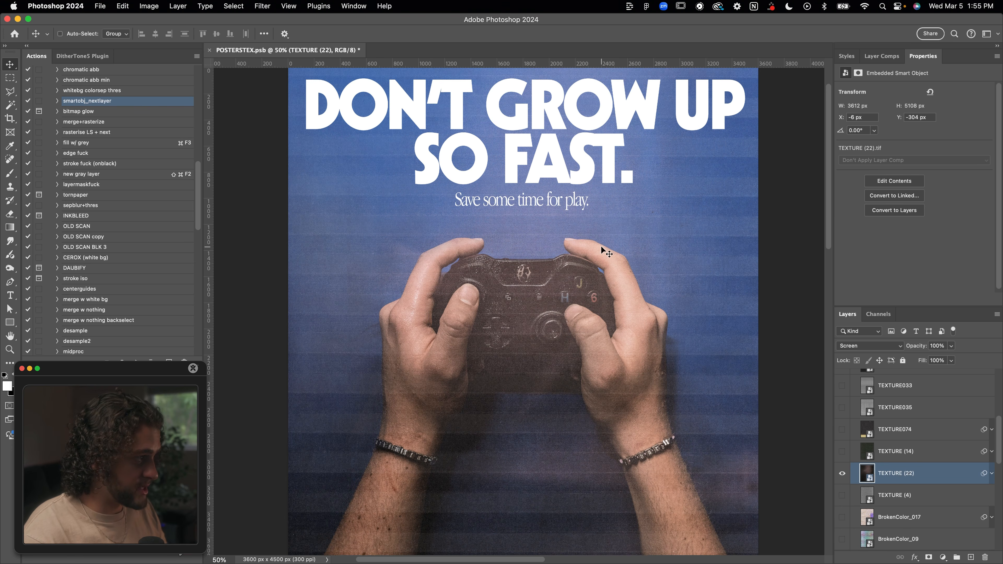
scroll(606, 253, "down", 3)
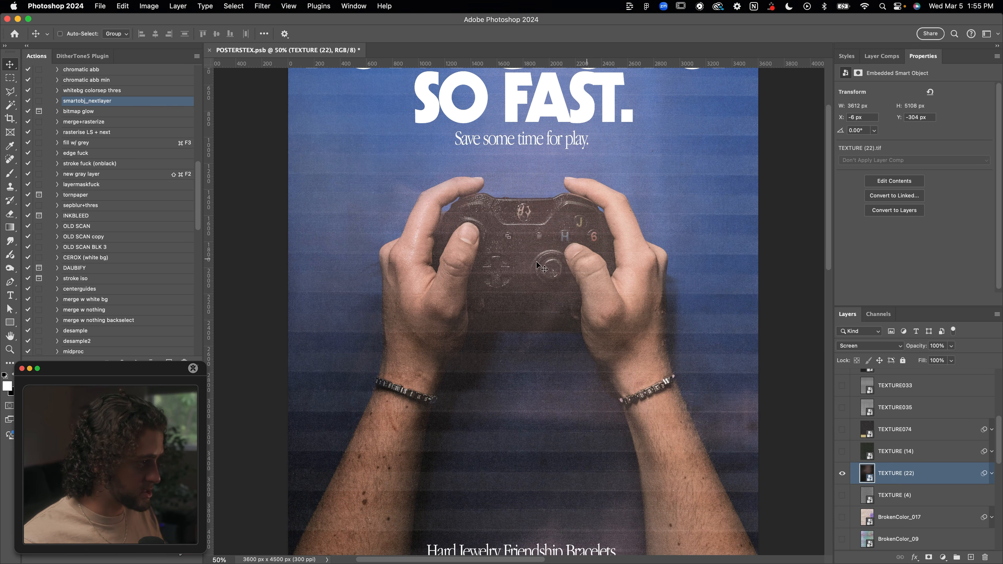
scroll(565, 255, "up", 3)
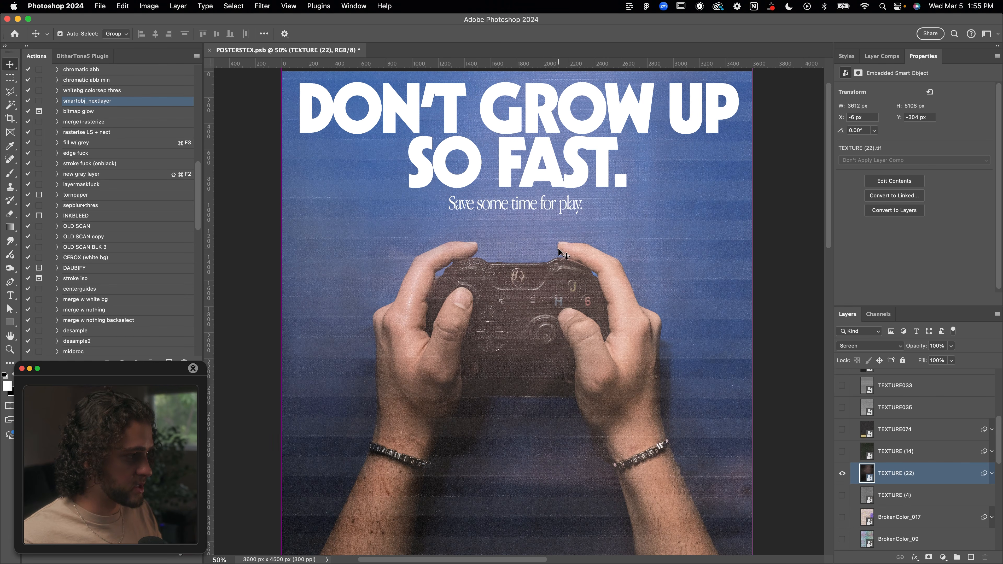
scroll(558, 250, "down", 3)
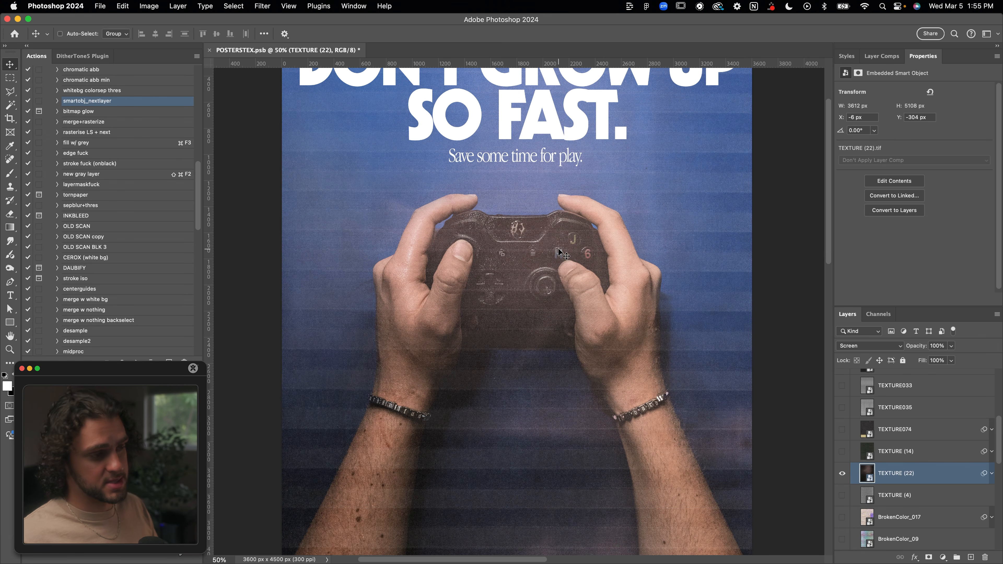
Hide the TEXTURE (22) layer, show and select the TEXTURE (14) layer, and set its blend mode to Lighten.
left_click(842, 473)
left_click(842, 452)
left_click(892, 453)
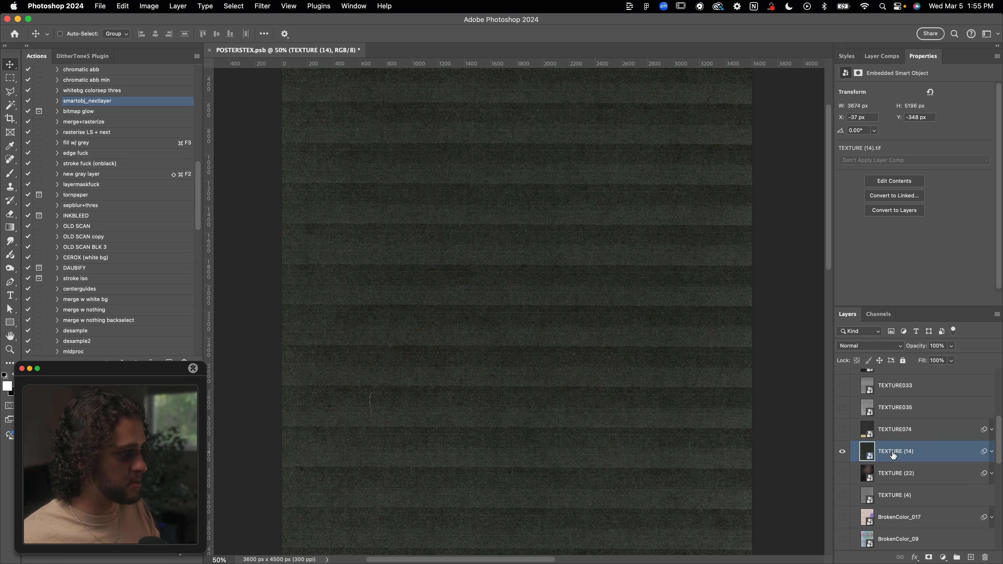
left_click(850, 347)
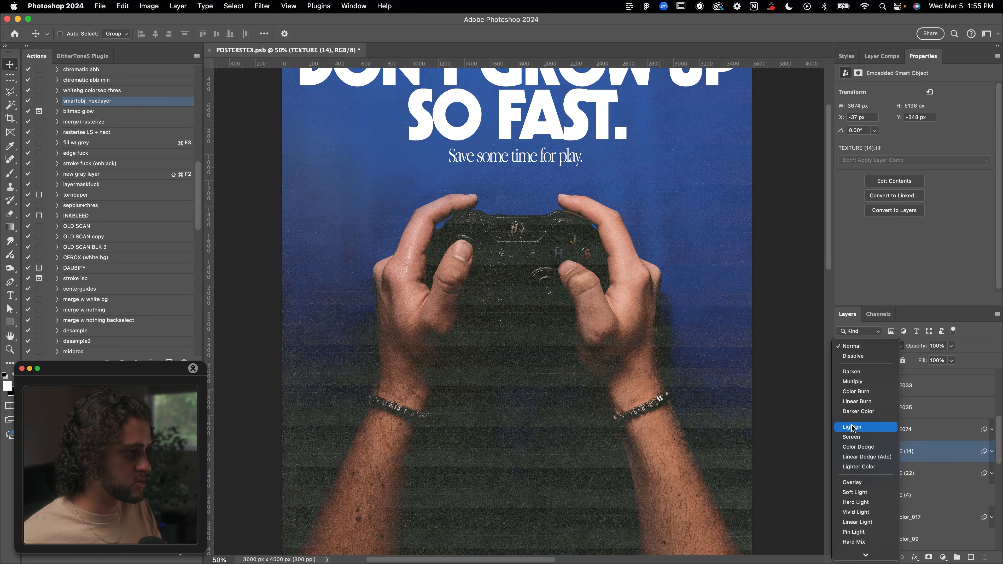
left_click(852, 427)
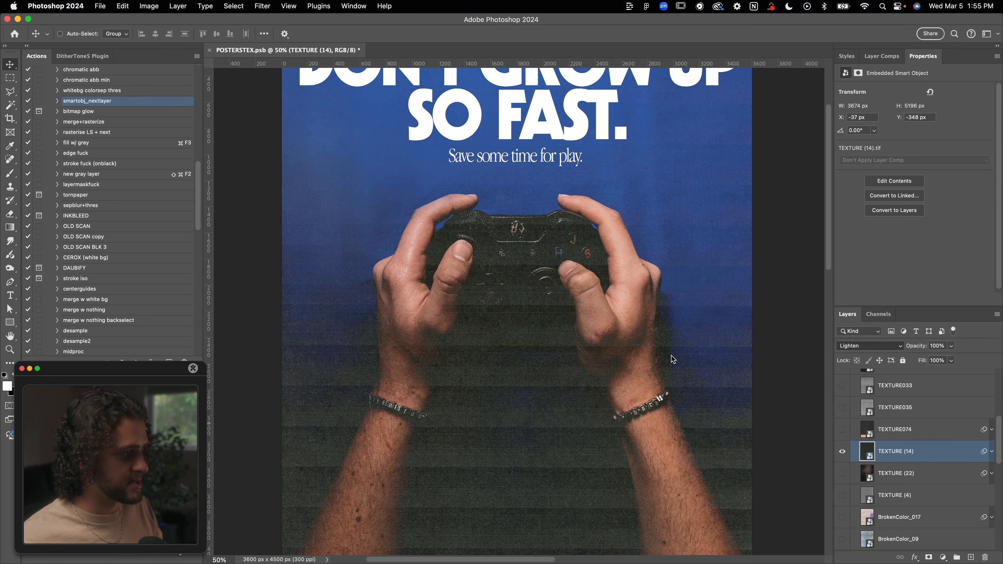
Examine how the TEXTURE (14) layer affects the poster's dark areas, first up close and from farther out.
scroll(673, 357, "up", 2)
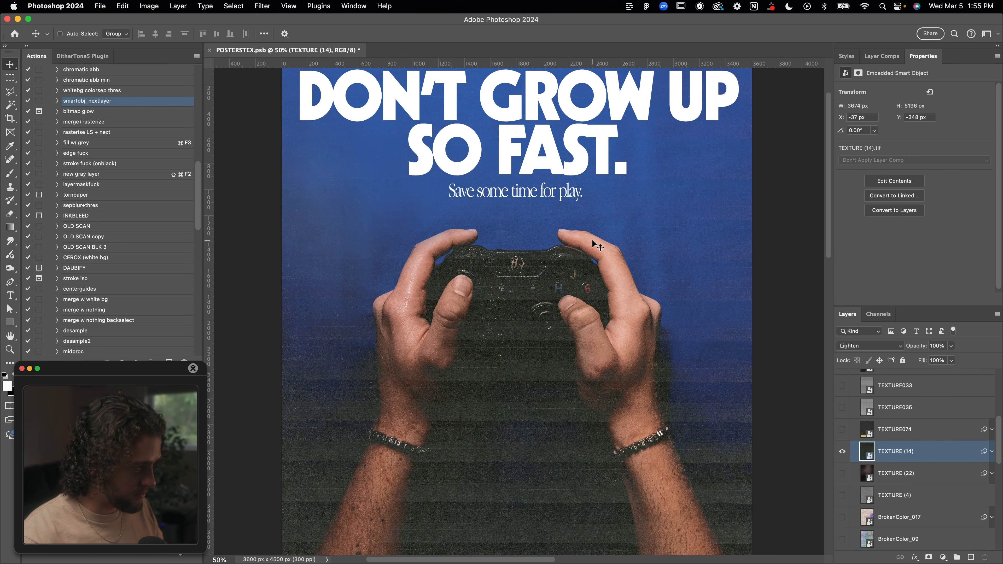
scroll(593, 241, "down", 4)
scroll(597, 246, "up", 1)
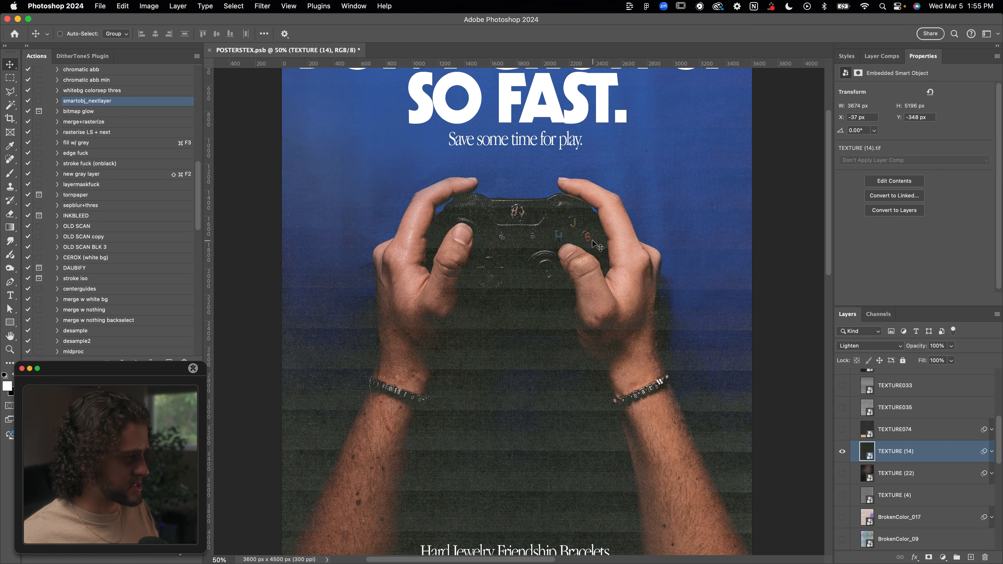
scroll(597, 245, "up", 4)
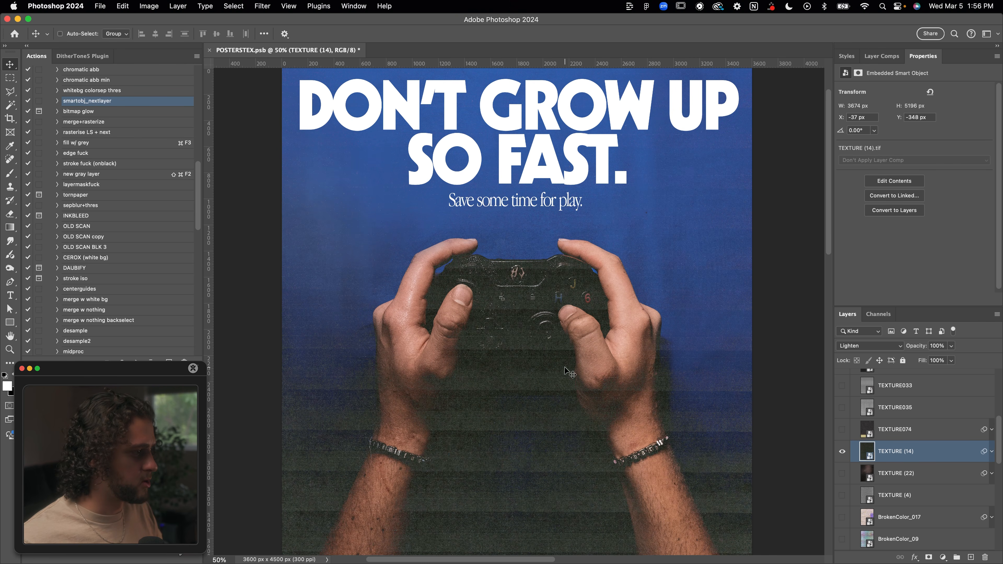
scroll(569, 372, "down", 2)
scroll(569, 371, "up", 5)
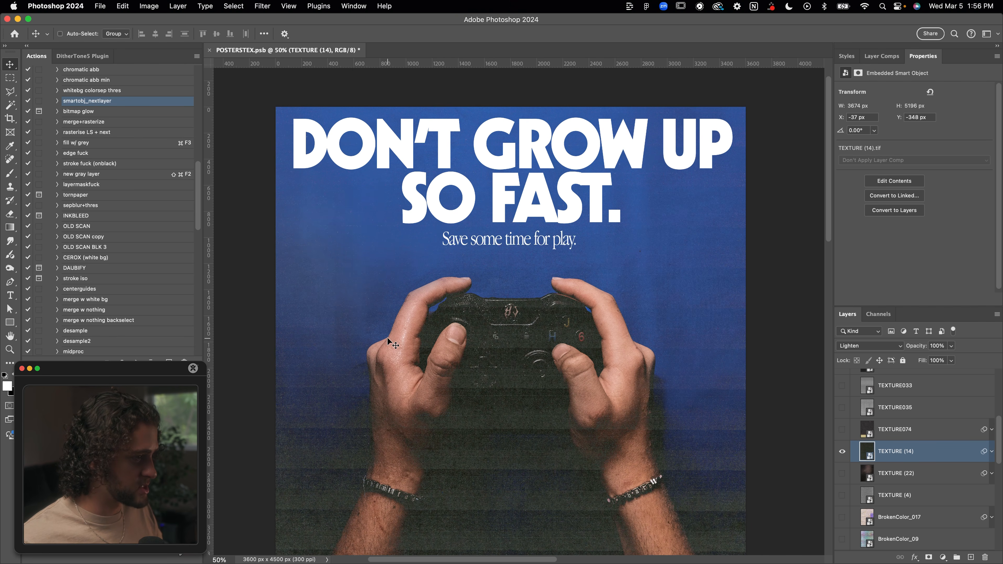
scroll(479, 389, "down", 8)
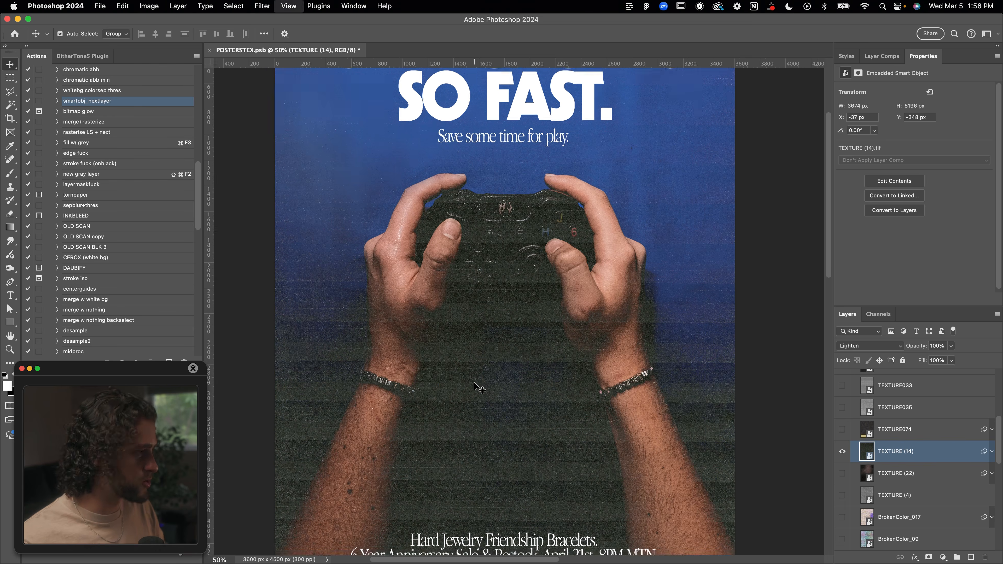
key("super+minus")
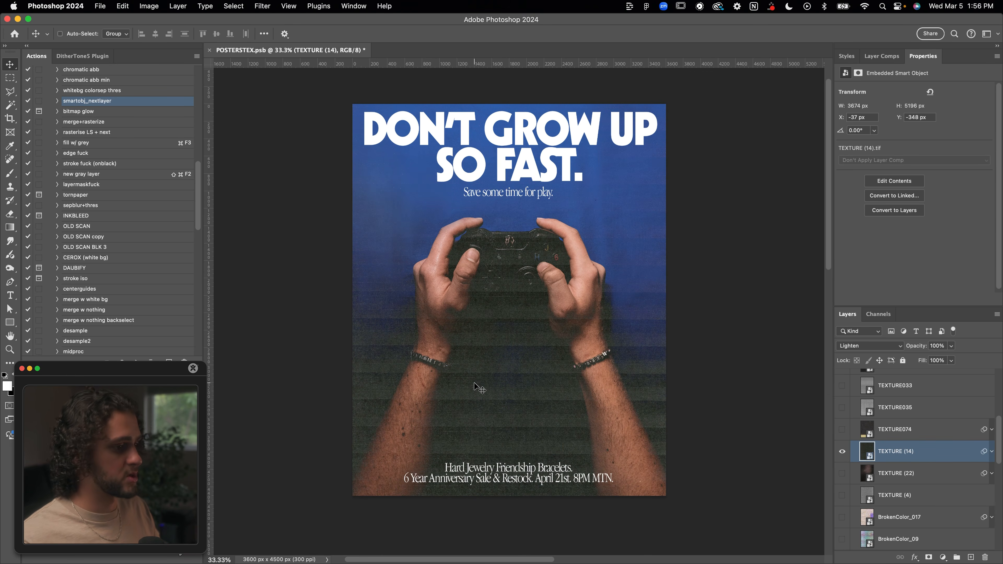
scroll(479, 388, "down", 5)
scroll(479, 389, "up", 6)
scroll(871, 442, "down", 1)
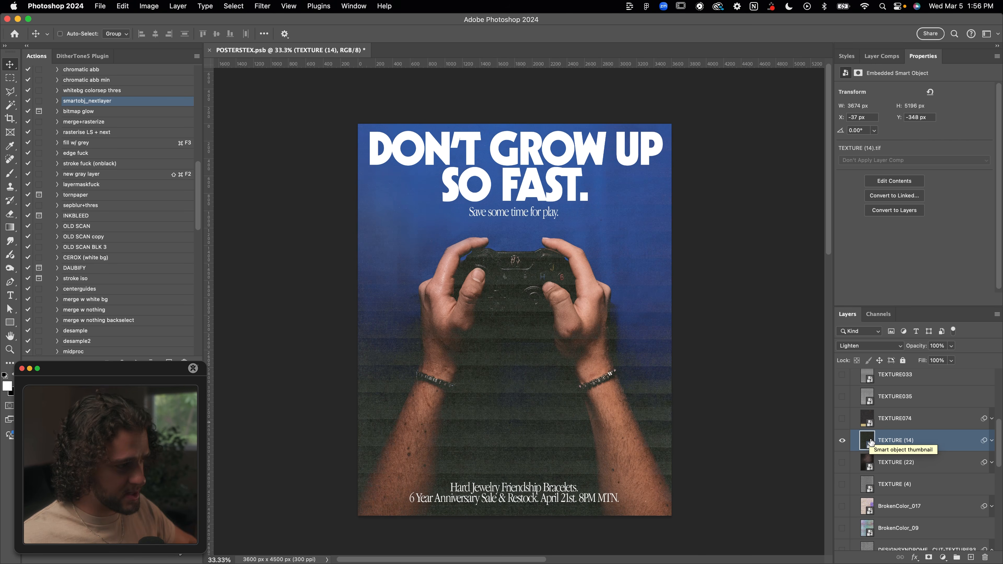
Switch the poster artwork in the POSTEREX group by showing HJPHOTO2 and hiding HJPHOTO.
scroll(869, 446, "down", 5)
left_click(842, 470)
left_click(842, 482)
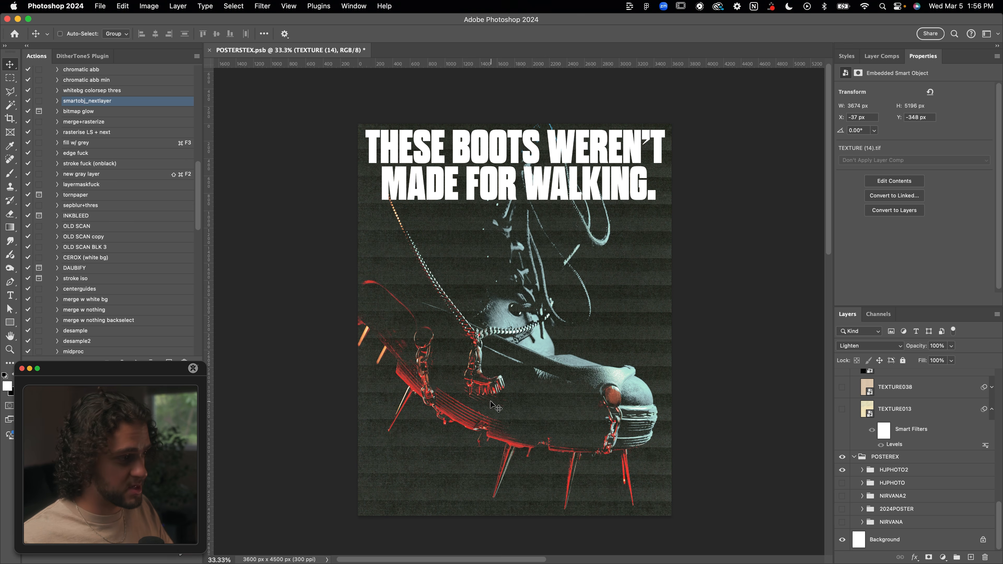
Show the 2024POSTER group in place of HJPHOTO2 and inspect the texture up close on the black lettering and thumbnails.
left_click(843, 509)
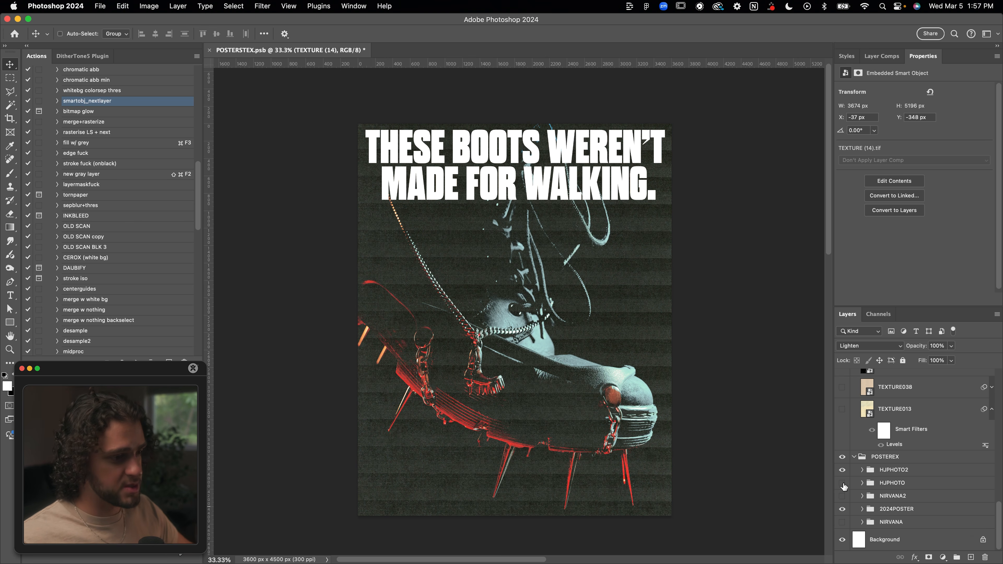
left_click(843, 469)
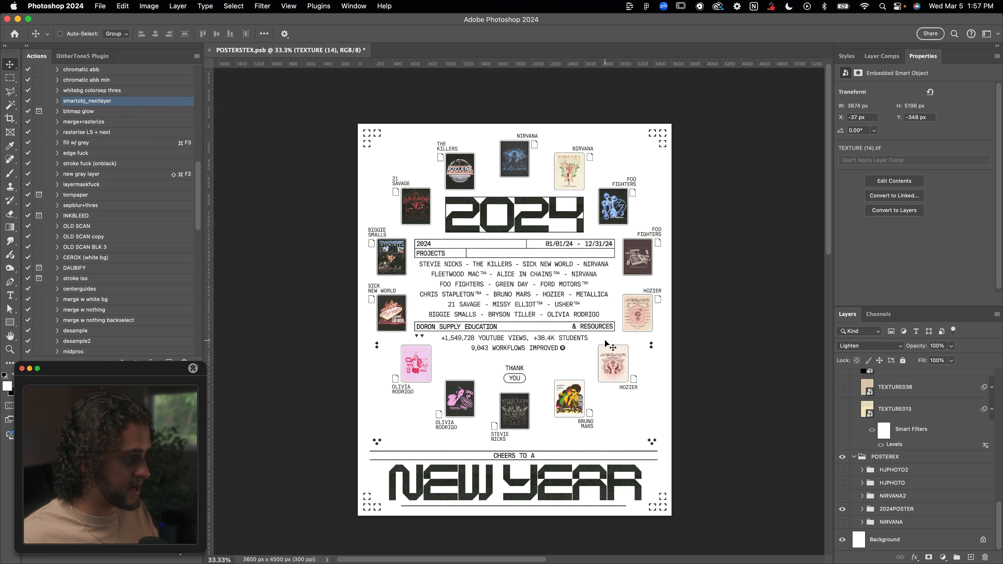
key("super+equal")
key("super+equal")
key("super+equal")
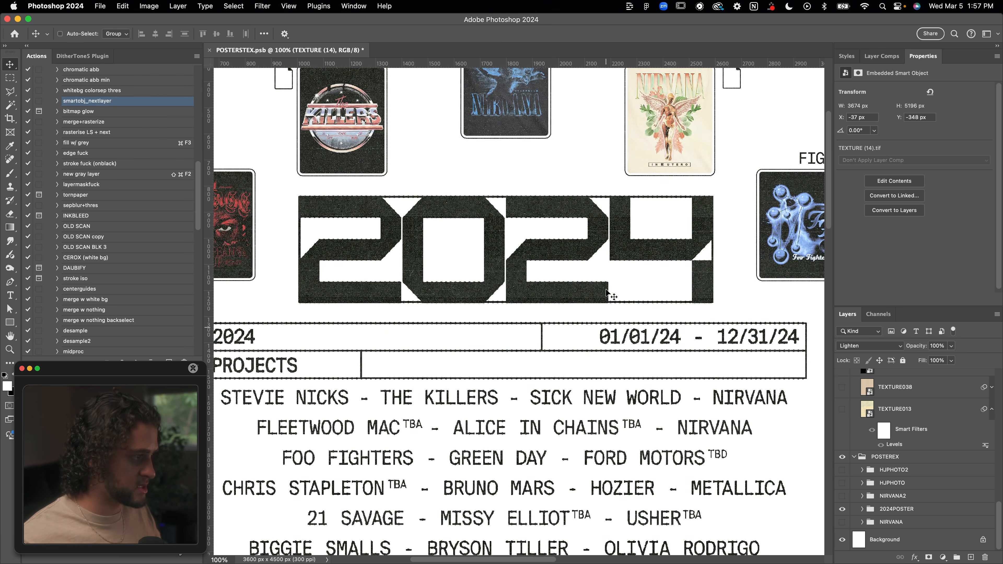
scroll(471, 315, "down", 8)
scroll(471, 318, "down", 4)
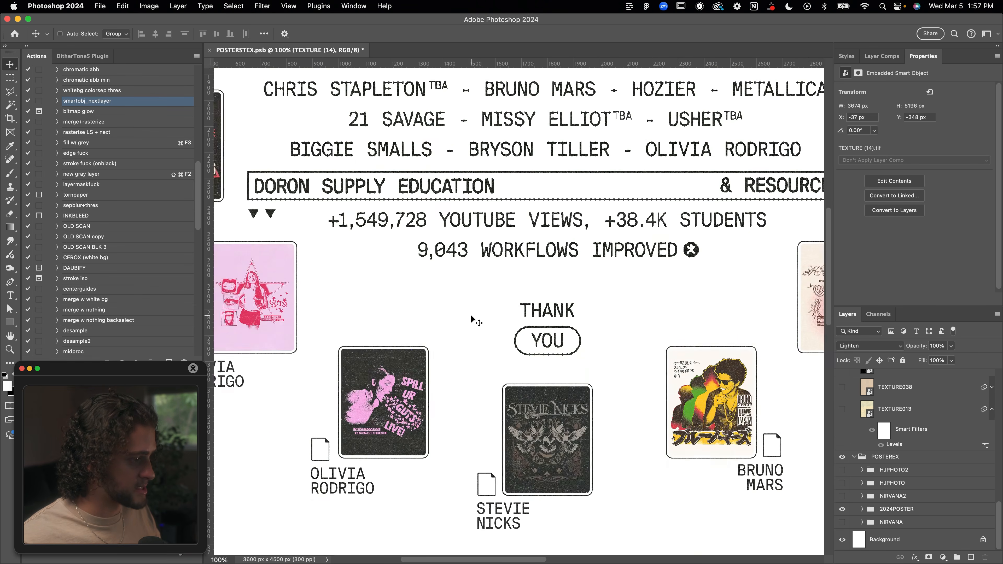
Inspect the TEXTURE (14) grain on the lettering and artist thumbnails in the lower part of the 2024 poster.
scroll(472, 318, "up", 10)
scroll(514, 336, "right", 3)
scroll(569, 358, "down", 5)
scroll(567, 355, "down", 10)
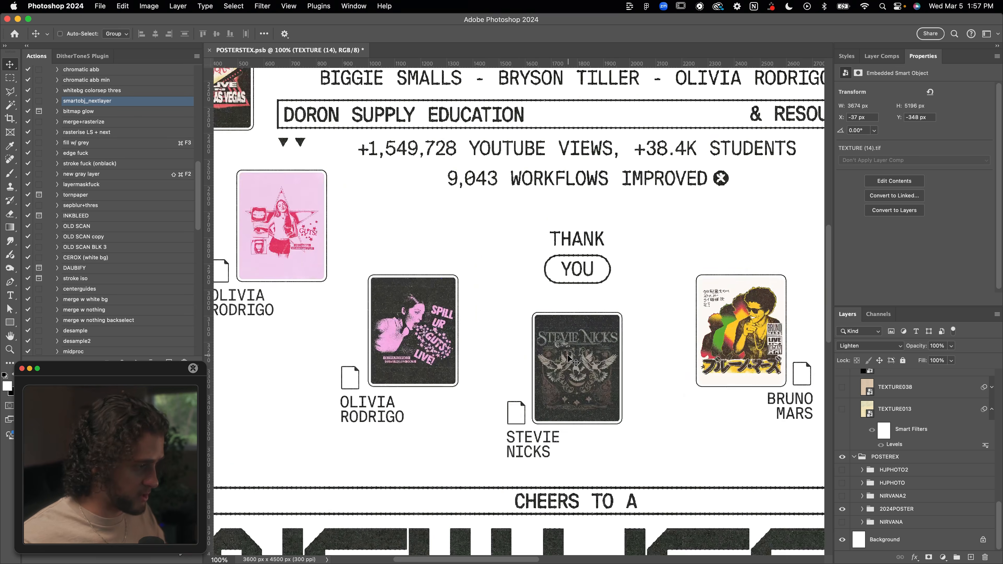
scroll(567, 355, "left", 2)
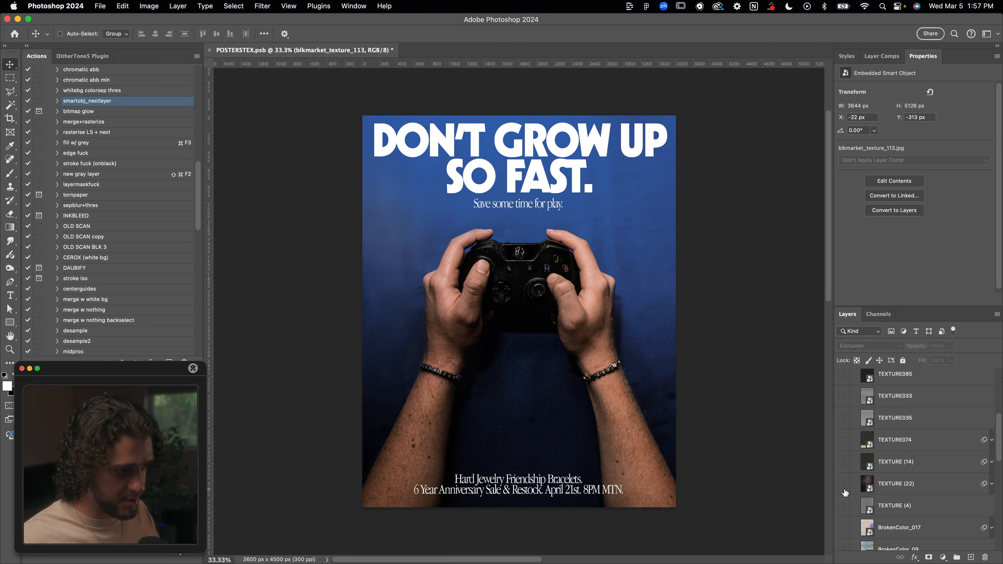
Show and select the TEXTURE035 layer, and briefly show TEXTURE033 over it to compare the two textures.
scroll(845, 492, "up", 3)
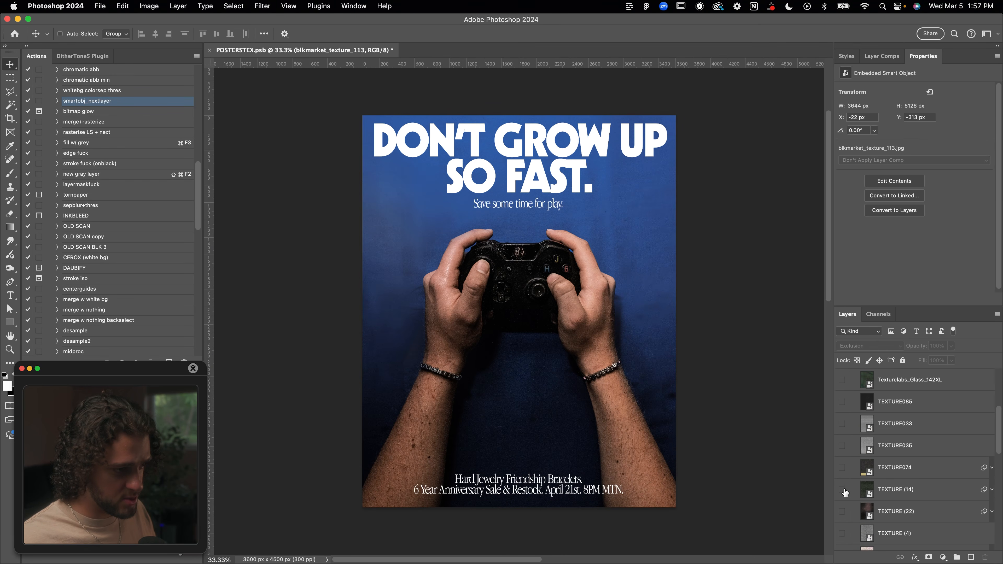
left_click(848, 483)
left_click(842, 483)
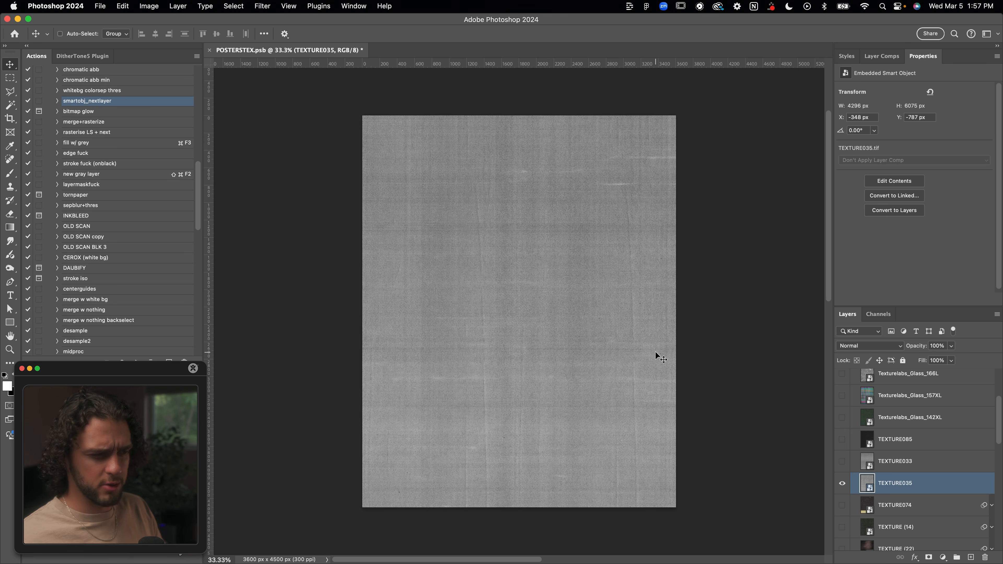
left_click(841, 461)
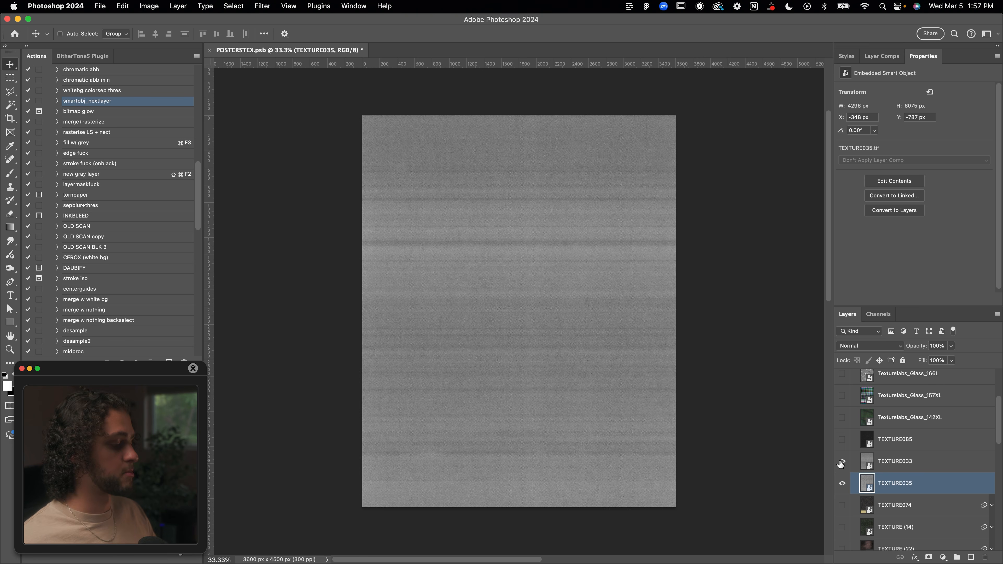
left_click(841, 463)
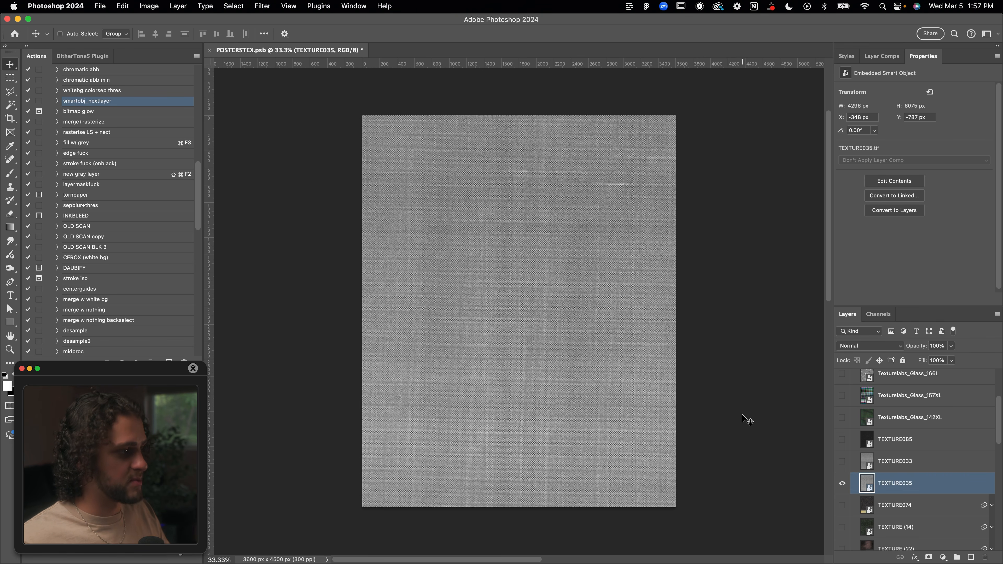
Examine TEXTURE035's pattern up close, and show TEXTURE033 in its place.
key("super+equal")
key("super+equal")
key("super+equal")
key("super+equal")
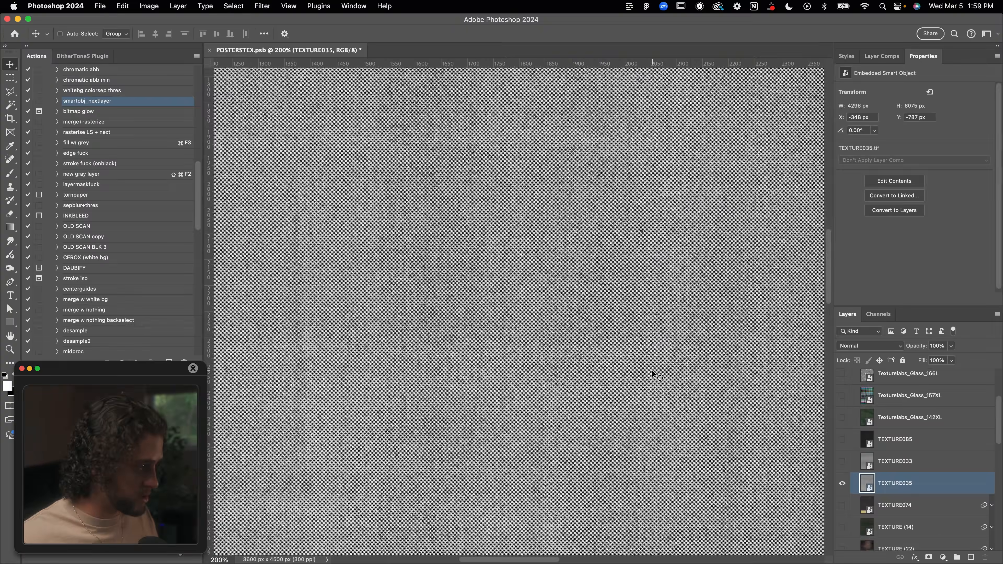
key("super+equal")
left_click(841, 461)
left_click(842, 483)
key("super+minus")
key("super+minus")
key("super+minus")
key("super+minus")
key("super+minus")
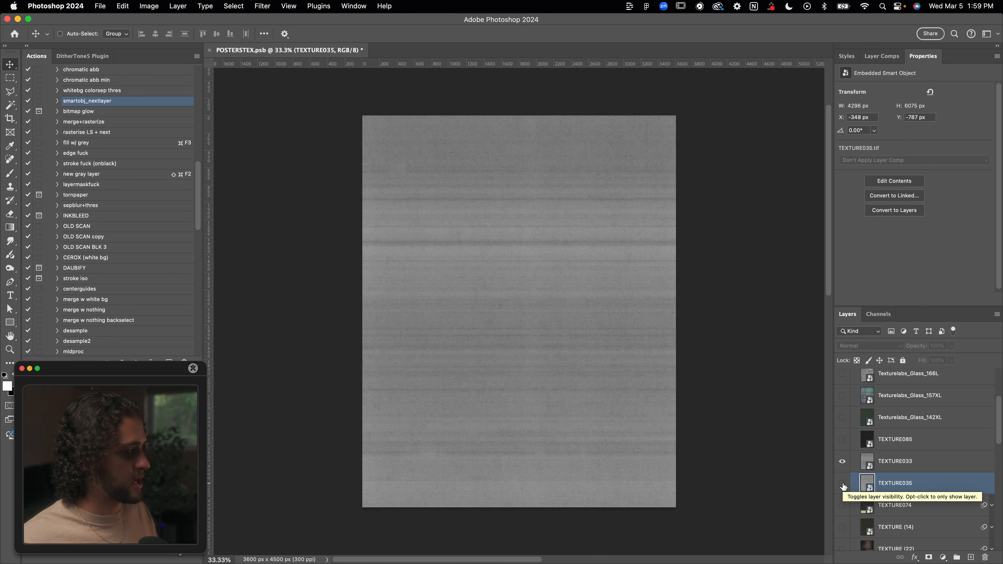
Select the TEXTURE033 layer, compare Overlay with Hard Light blending over the poster, and keep Hard Light.
left_click(846, 471)
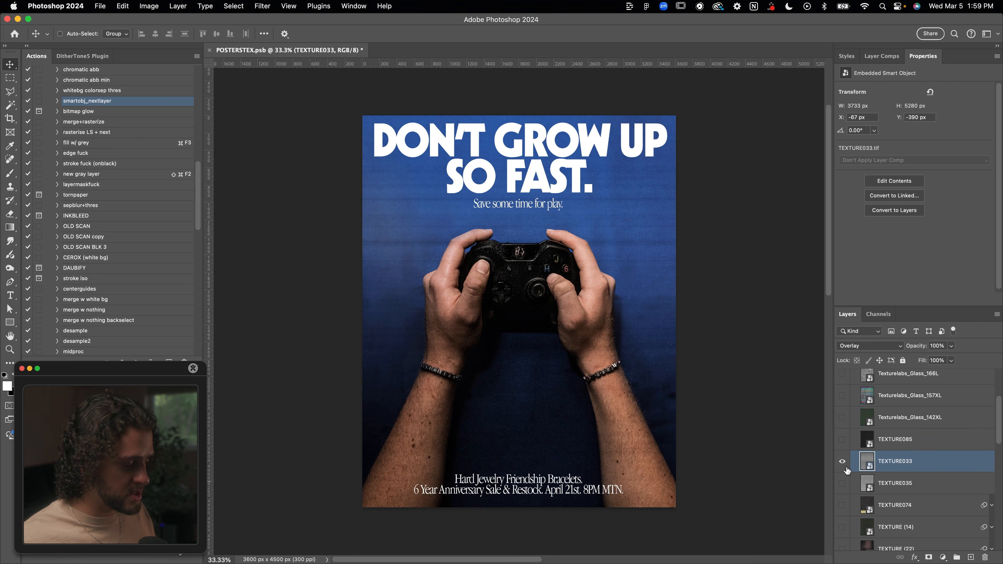
left_click(852, 348)
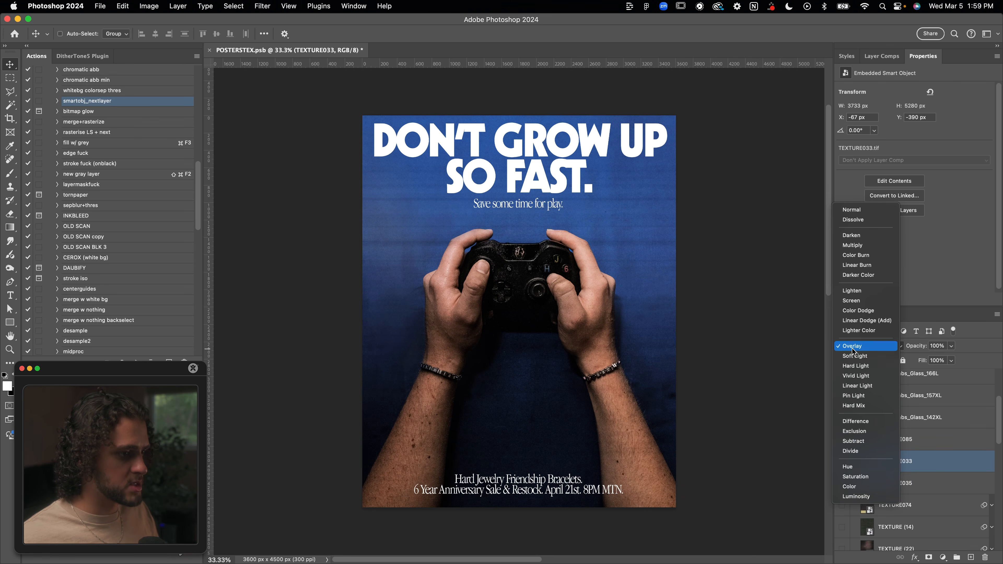
left_click(855, 366)
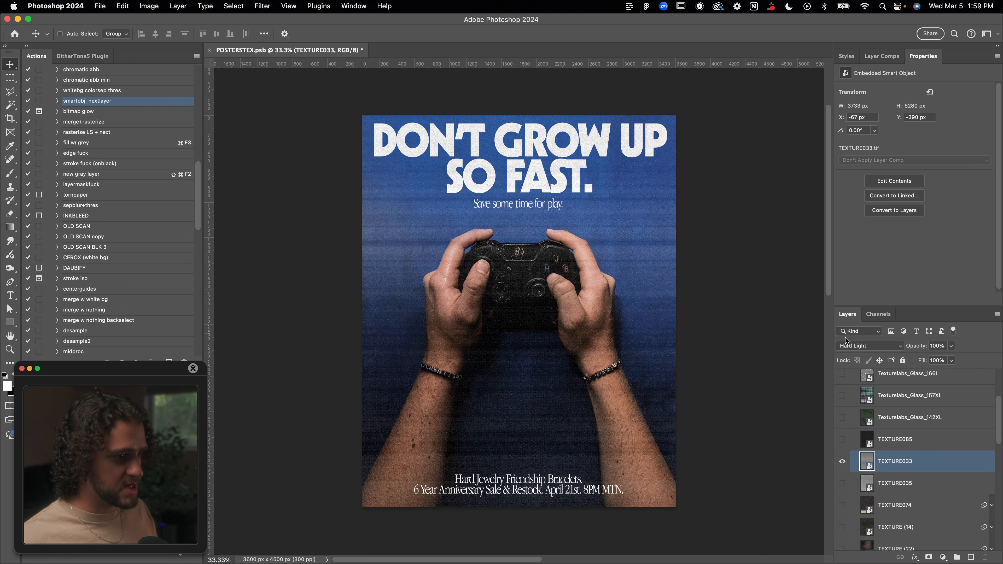
left_click(856, 347)
left_click(853, 331)
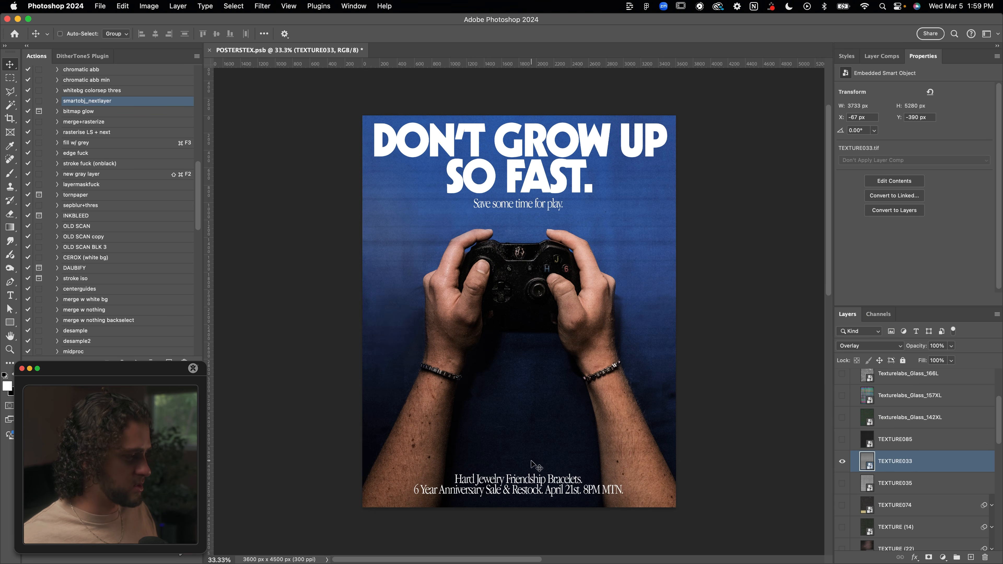
left_click(854, 347)
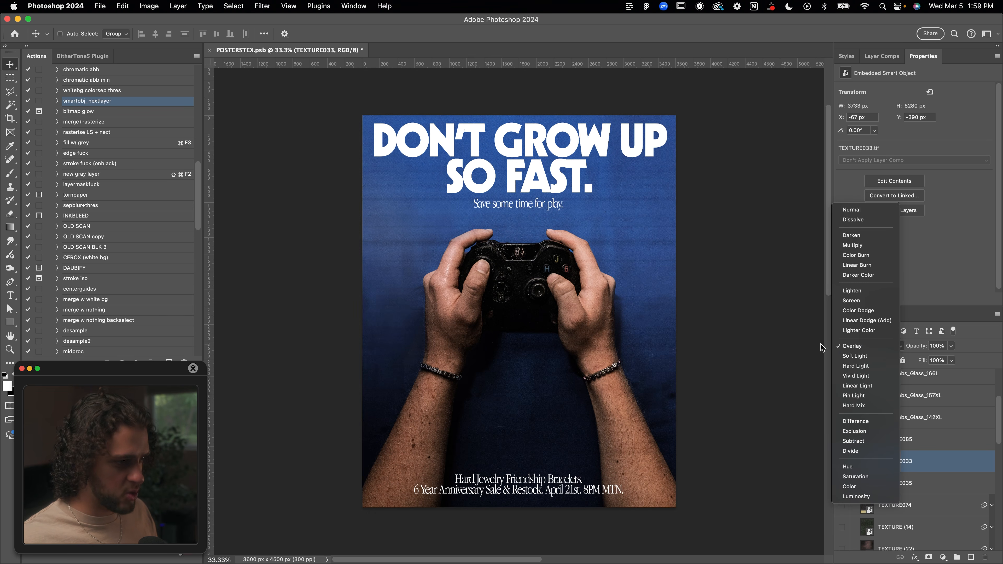
left_click(837, 366)
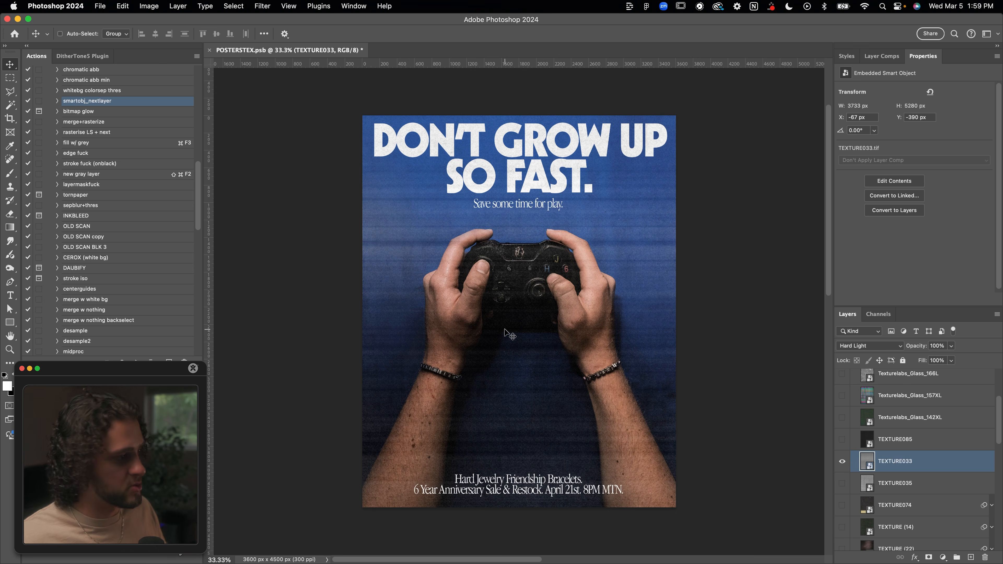
Show and select TEXTURE035 in place of TEXTURE033, and set it to Hard Light at 45% opacity.
left_click(842, 461)
left_click(843, 483)
left_click(895, 490)
left_click(853, 347)
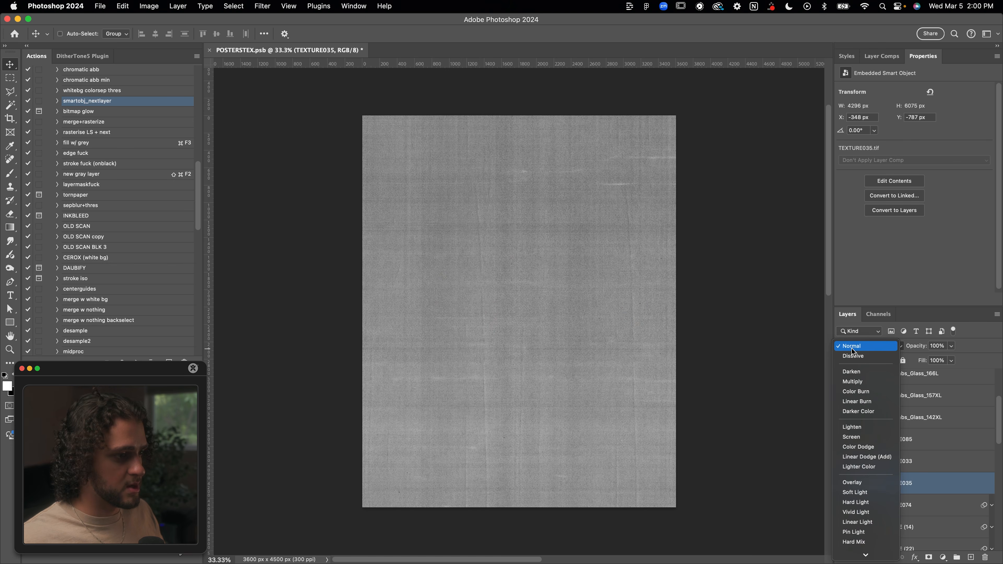
left_click(846, 503)
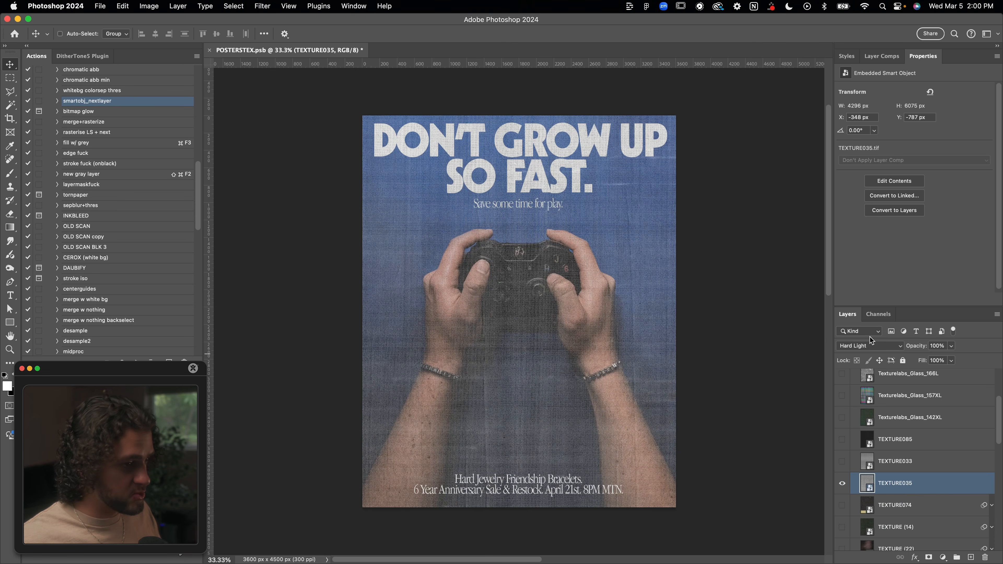
left_click(950, 346)
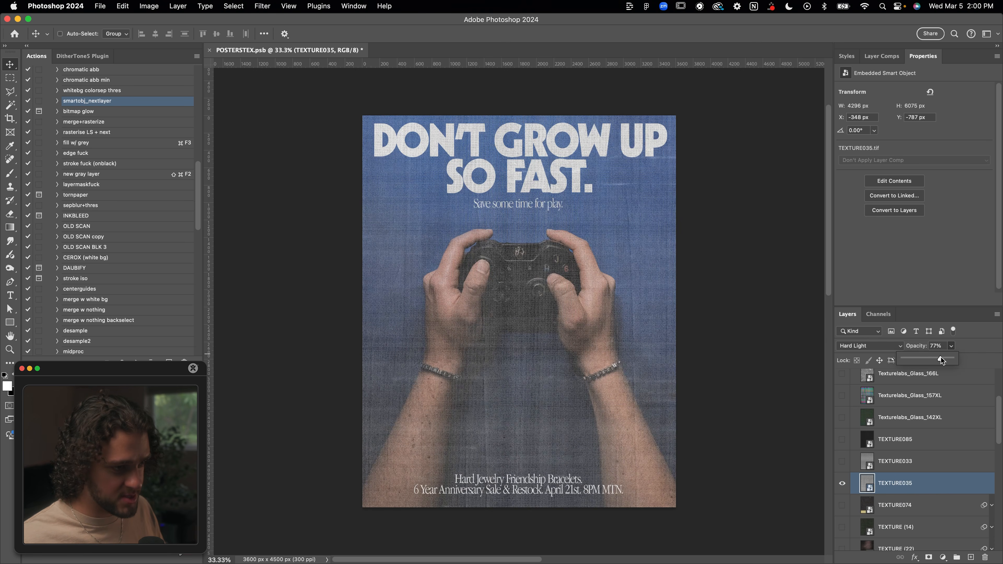
left_click_drag(924, 358, 925, 358)
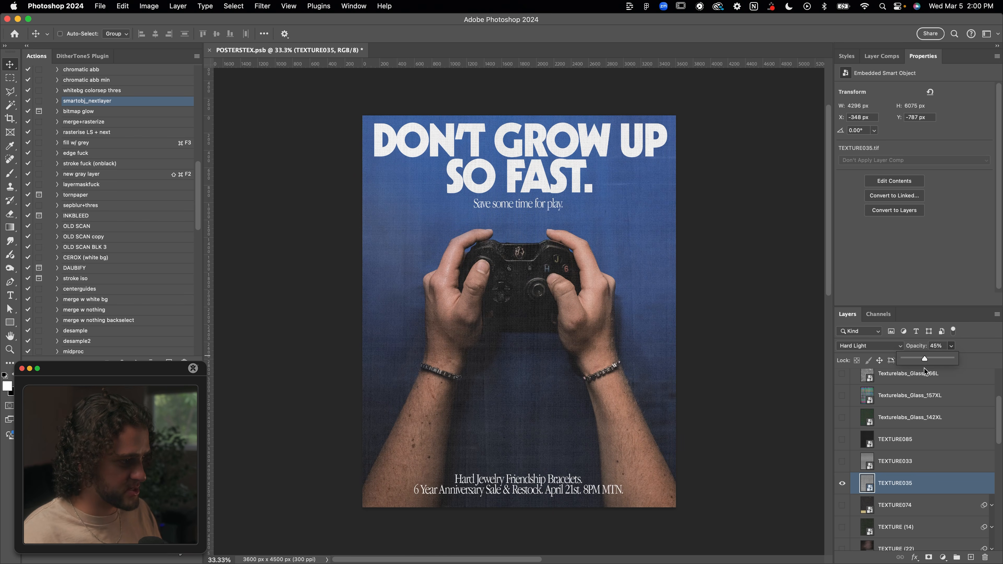
Examine the TEXTURE035 effect up close on the headline, blue background, hands and game controller.
key("super+equal")
key("super+equal")
key("super+equal")
key("super+equal")
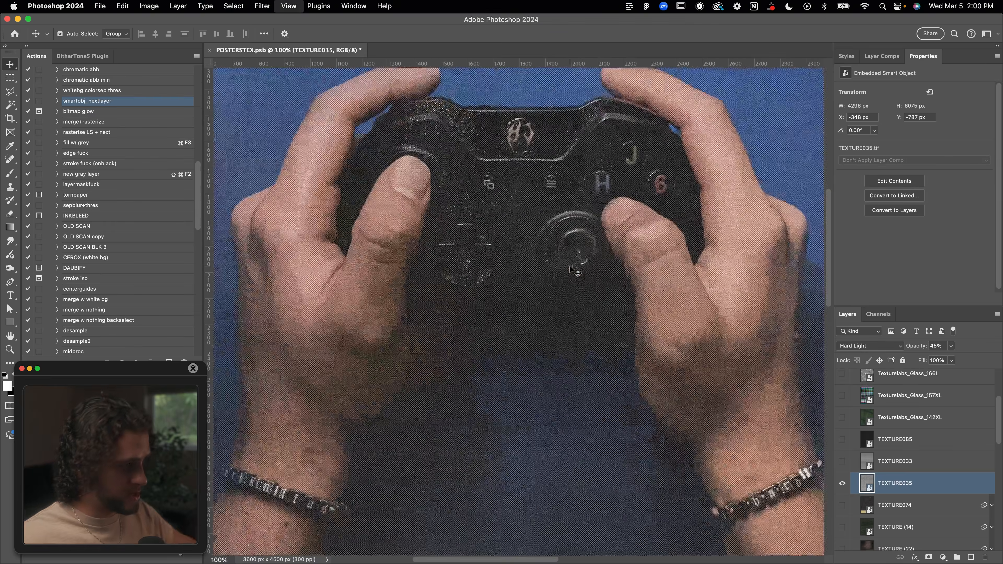
scroll(570, 269, "up", 10)
scroll(570, 269, "left", 5)
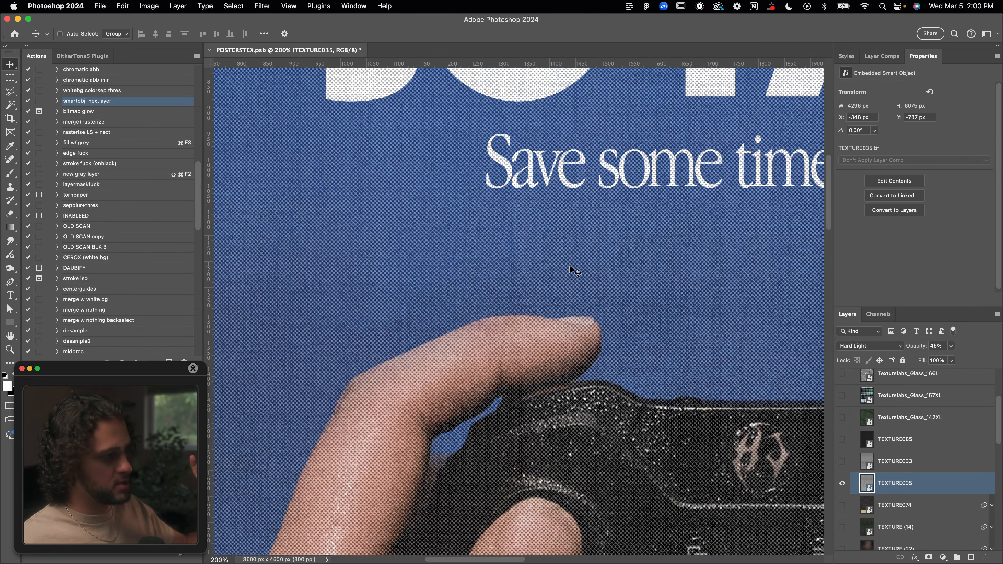
scroll(570, 268, "up", 8)
scroll(570, 268, "left", 1)
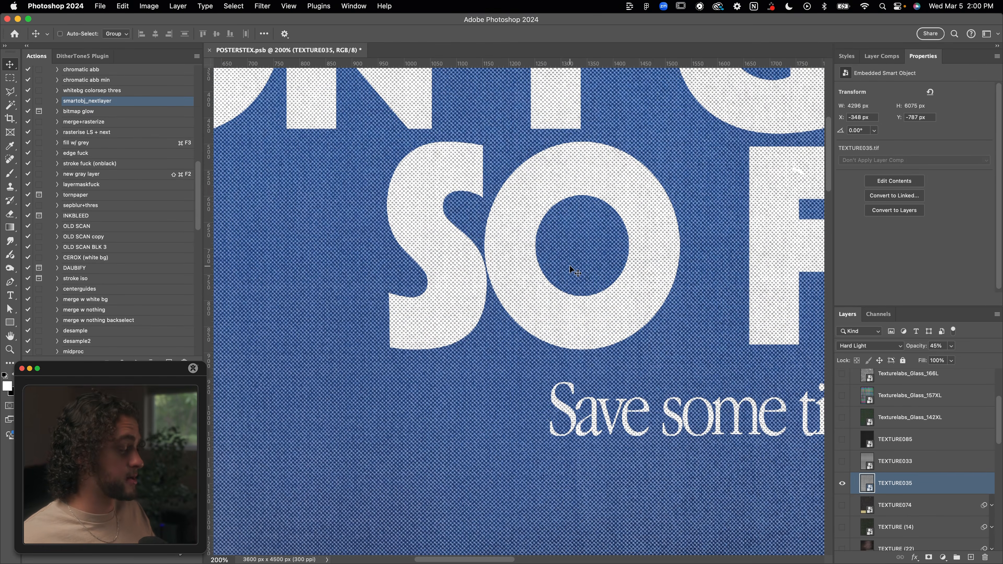
scroll(570, 265, "down", 10)
scroll(570, 265, "right", 4)
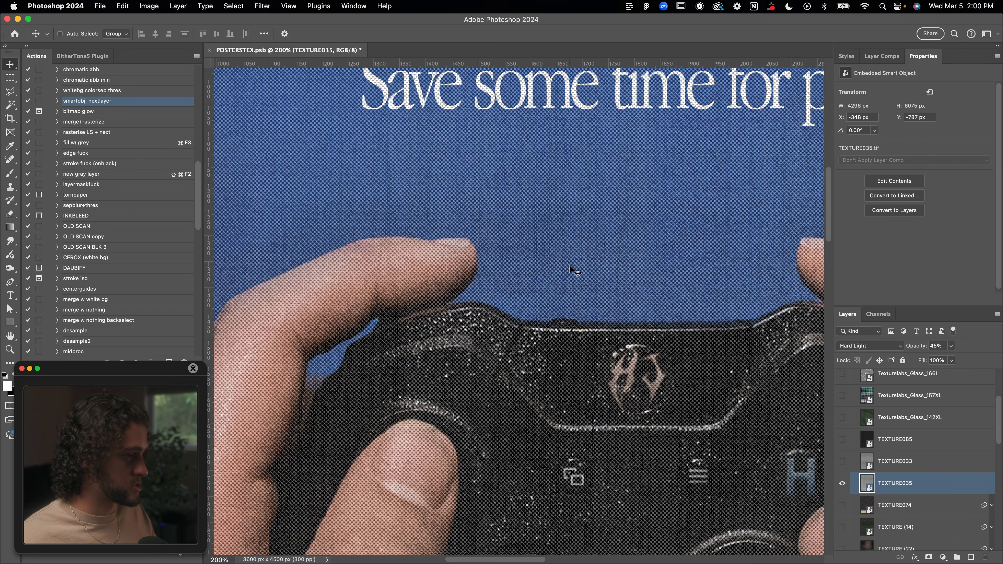
scroll(570, 269, "right", 5)
scroll(570, 269, "down", 1)
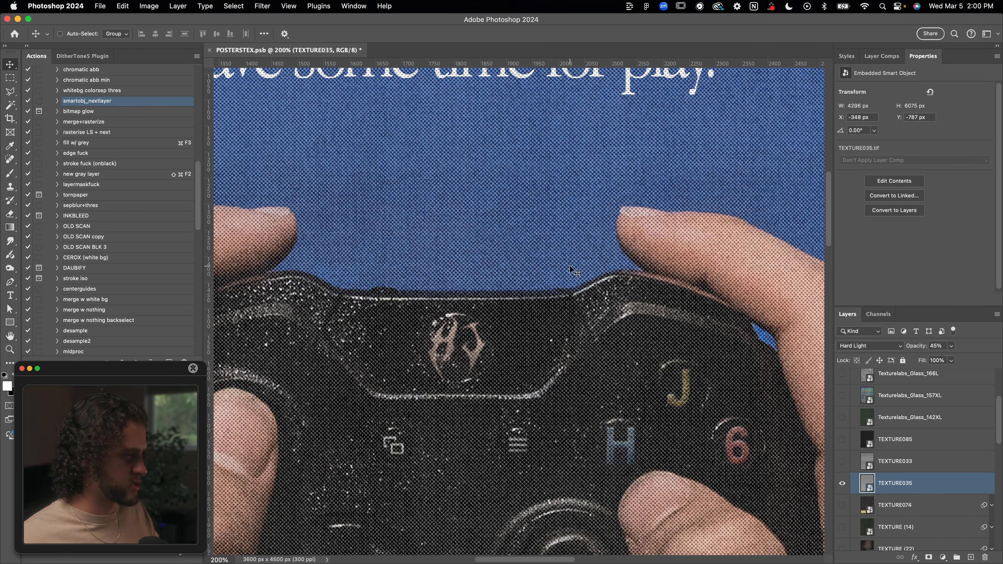
scroll(570, 269, "right", 4)
scroll(570, 269, "down", 1)
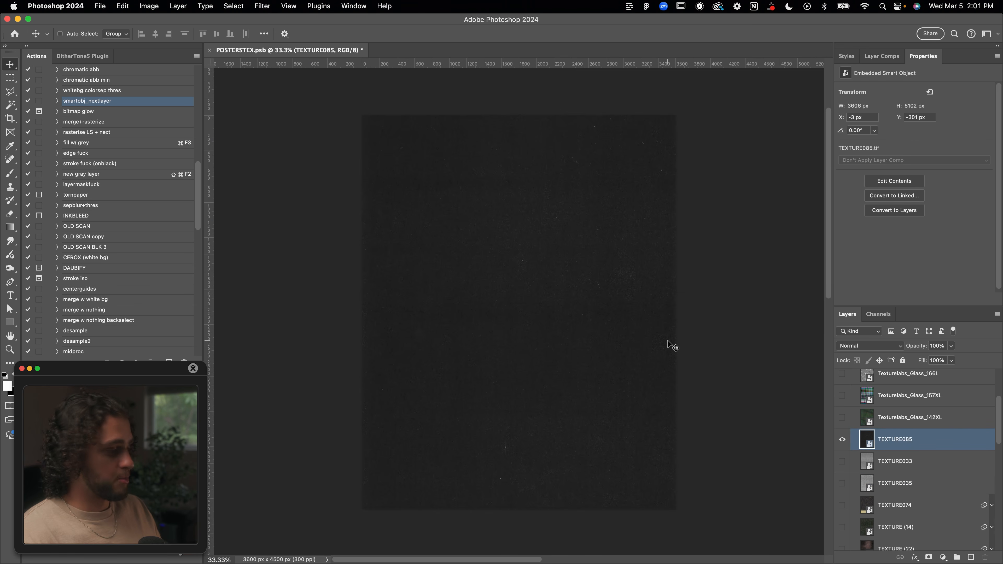
Set the TEXTURE085 layer's blend mode to Lighten, and hide the layer.
left_click(857, 348)
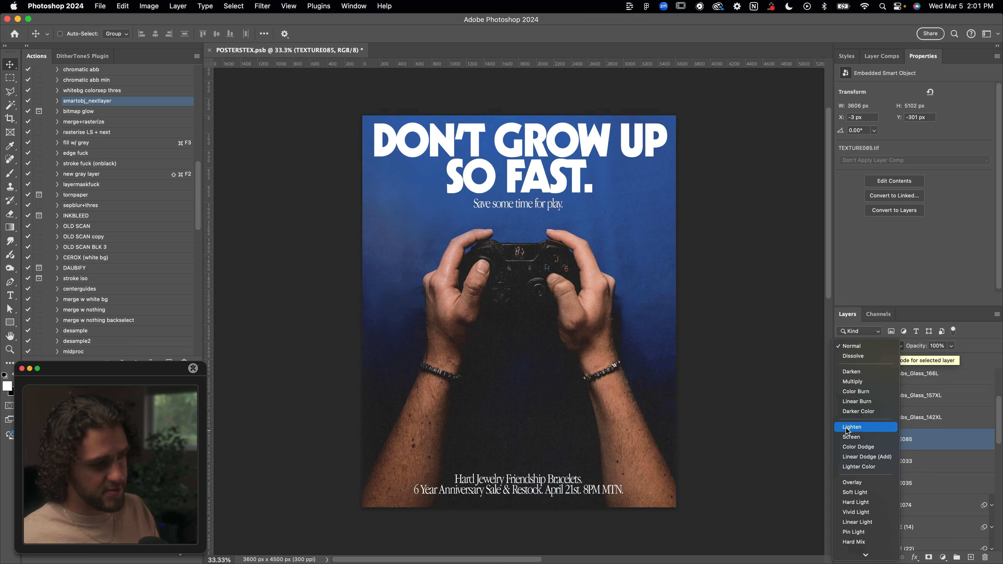
left_click(851, 427)
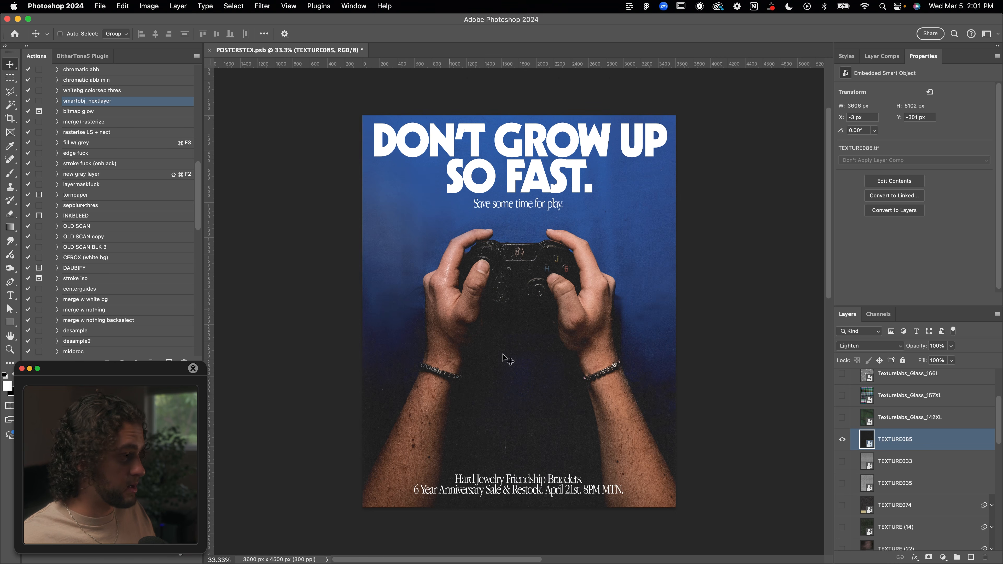
left_click(843, 439)
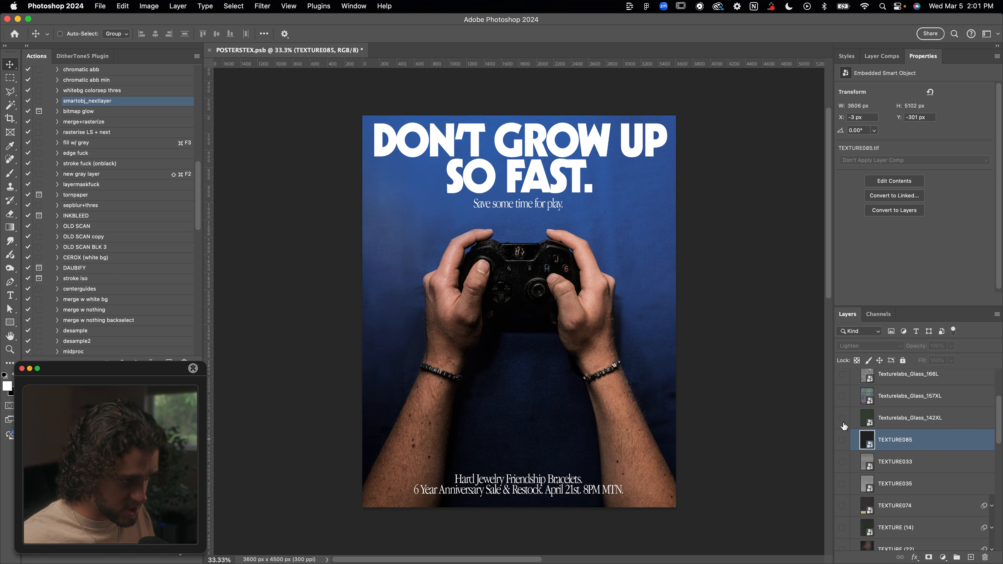
Show and select the Texturelabs_Glass_142XL layer, and inspect its texture up close and from farther out.
left_click(842, 417)
left_click(868, 424)
key("super+equal")
key("super+equal")
key("super+equal")
key("super+equal")
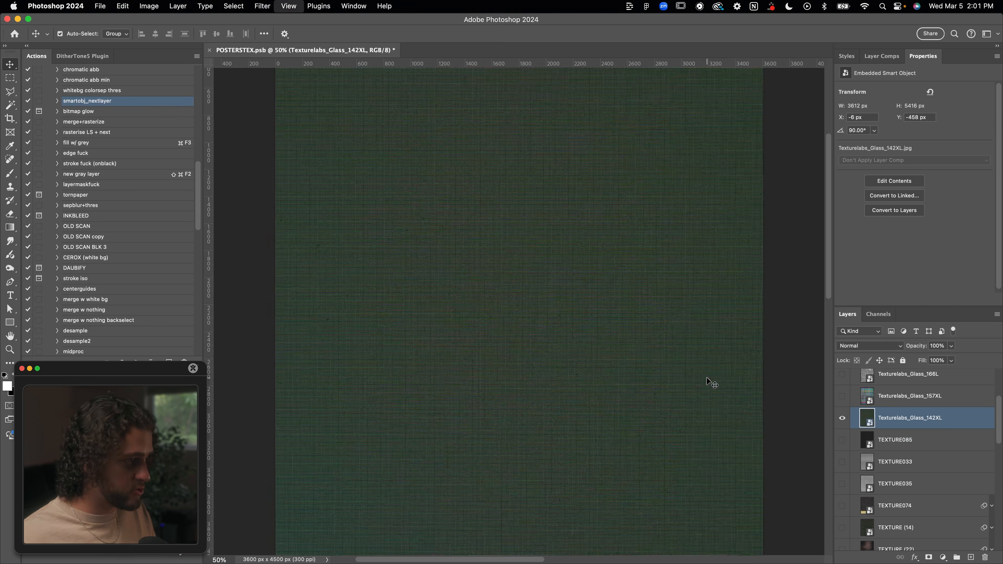
key("super+equal")
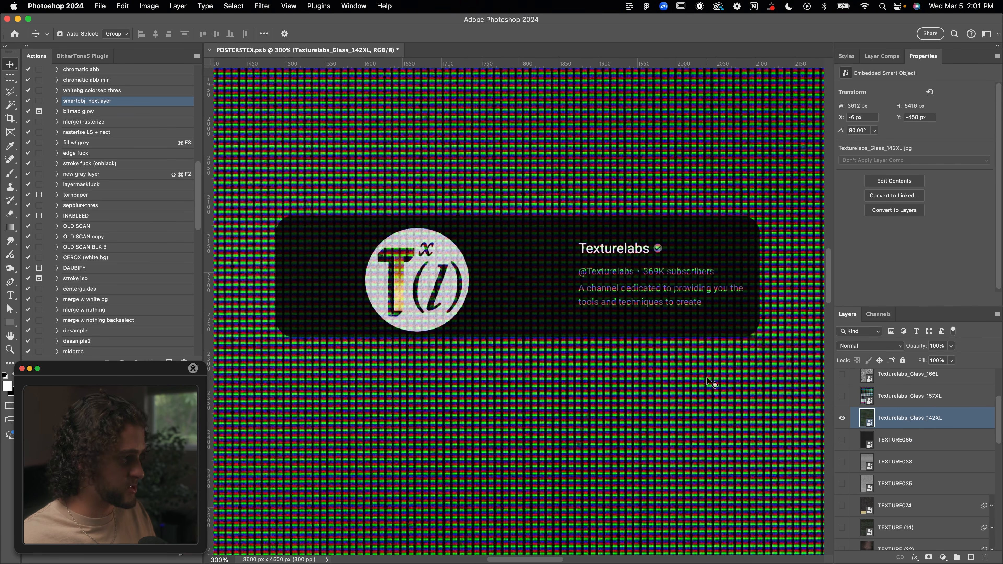
key("super+minus")
key("super+minus")
key("super+minus")
key("super+minus")
key("super+minus")
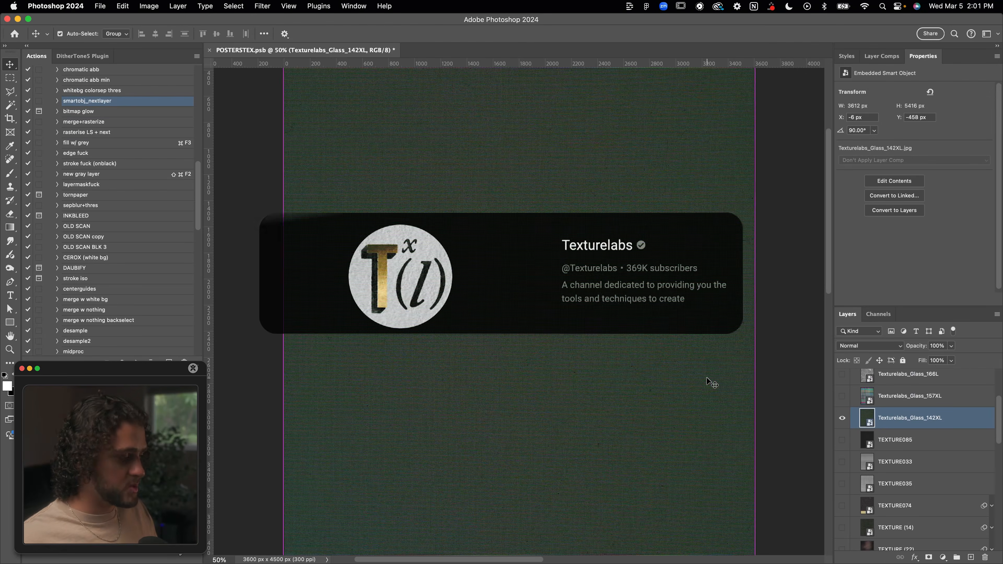
key("super+0")
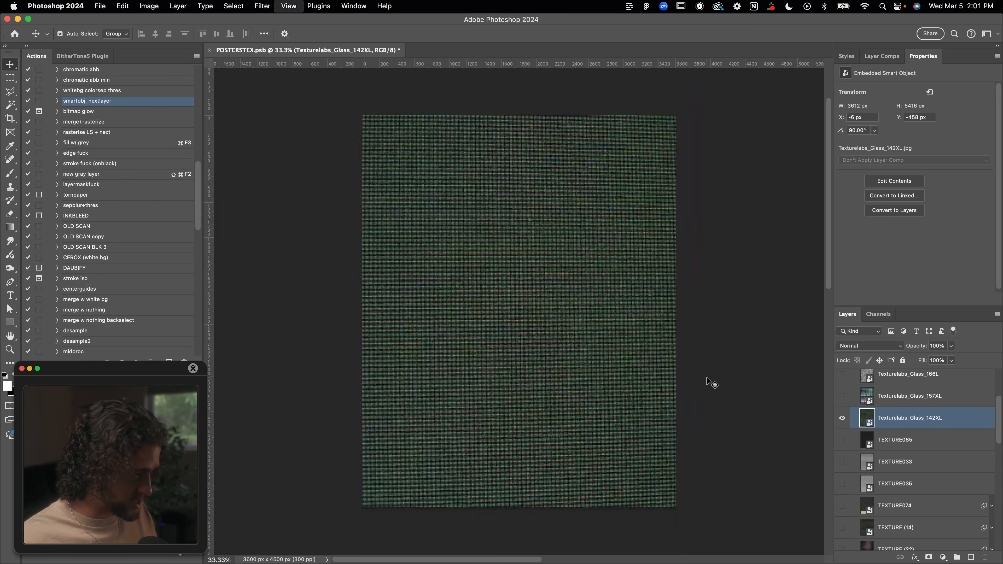
key("super+equal")
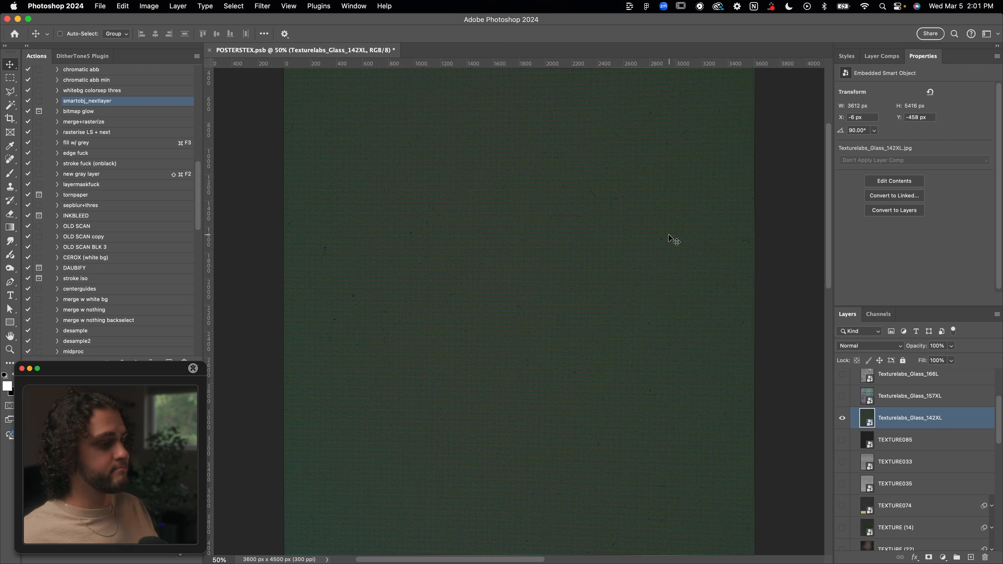
Try desaturating the Texturelabs_Glass_142XL layer with a Hue/Saturation adjustment at -100 saturation.
key("super+u")
left_click_drag(720, 242, 686, 245)
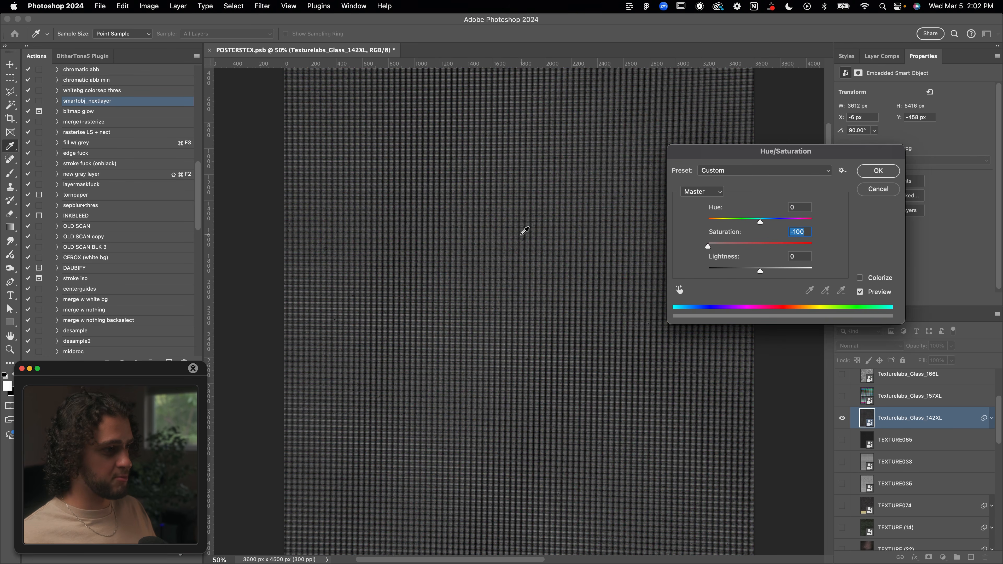
left_click(864, 190)
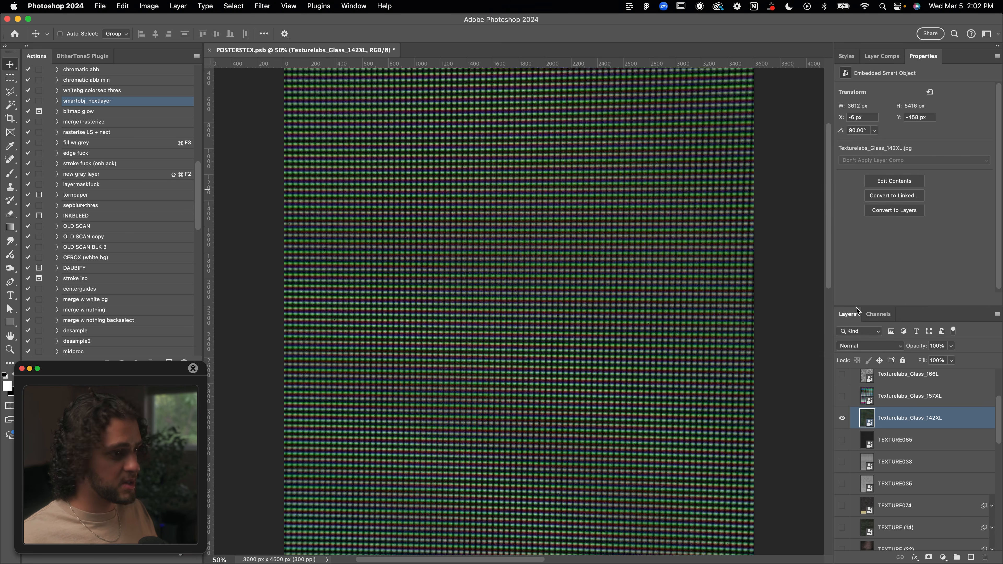
Try the Soft Light blend mode on the Texturelabs_Glass_142XL layer and check the controller and tagline up close.
left_click(850, 346)
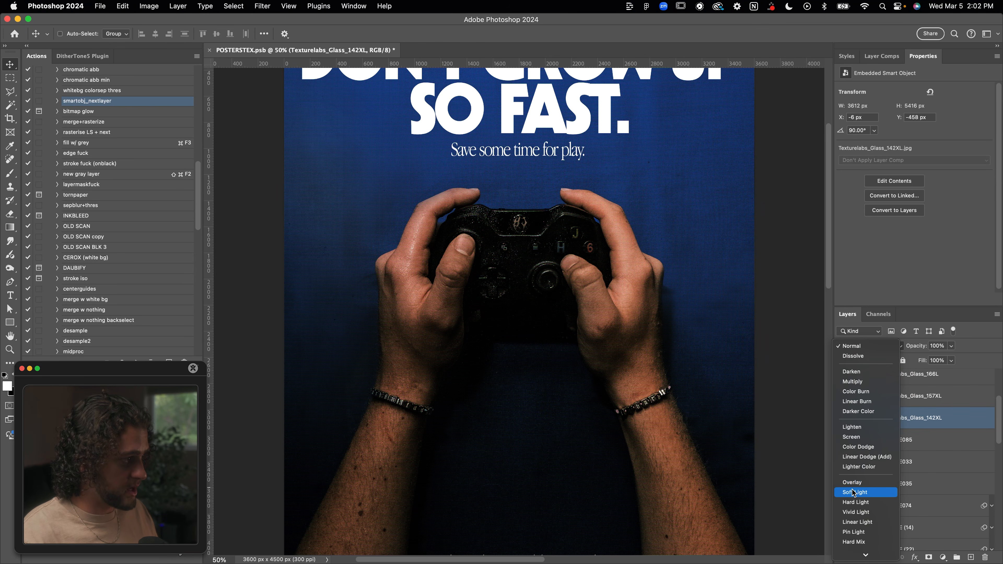
left_click(854, 492)
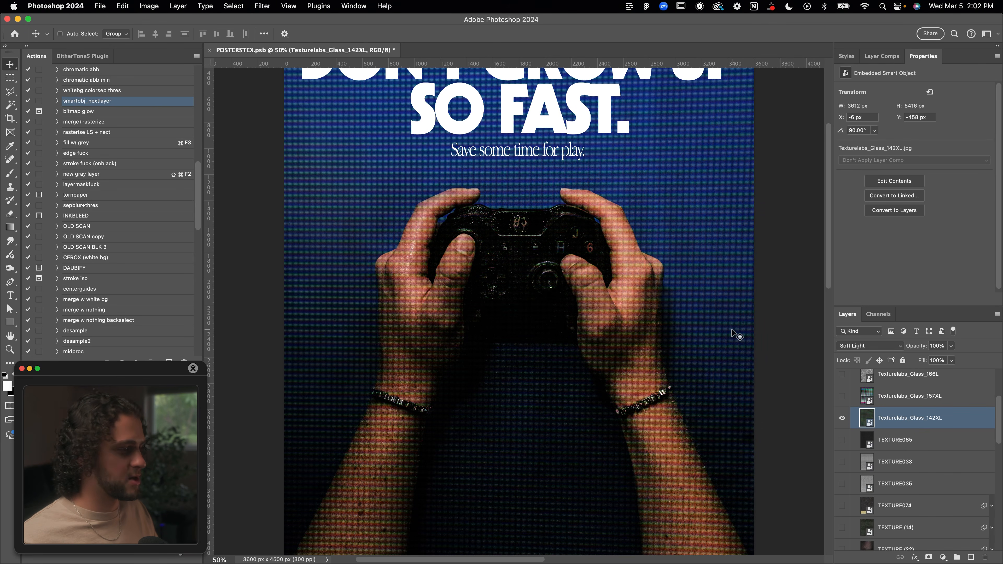
scroll(733, 334, "up", 2)
scroll(539, 256, "up", 5)
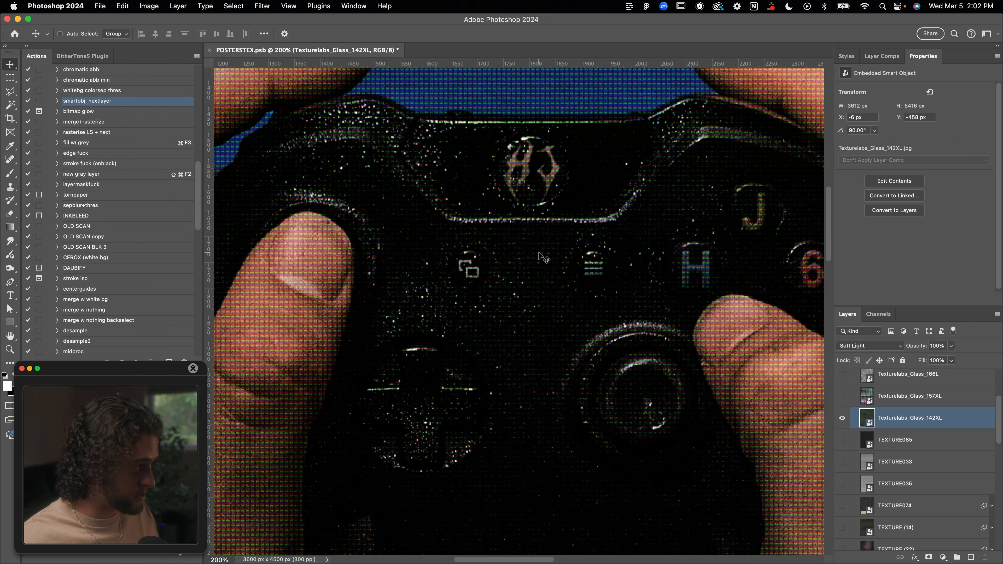
scroll(539, 256, "up", 5)
scroll(539, 255, "up", 3)
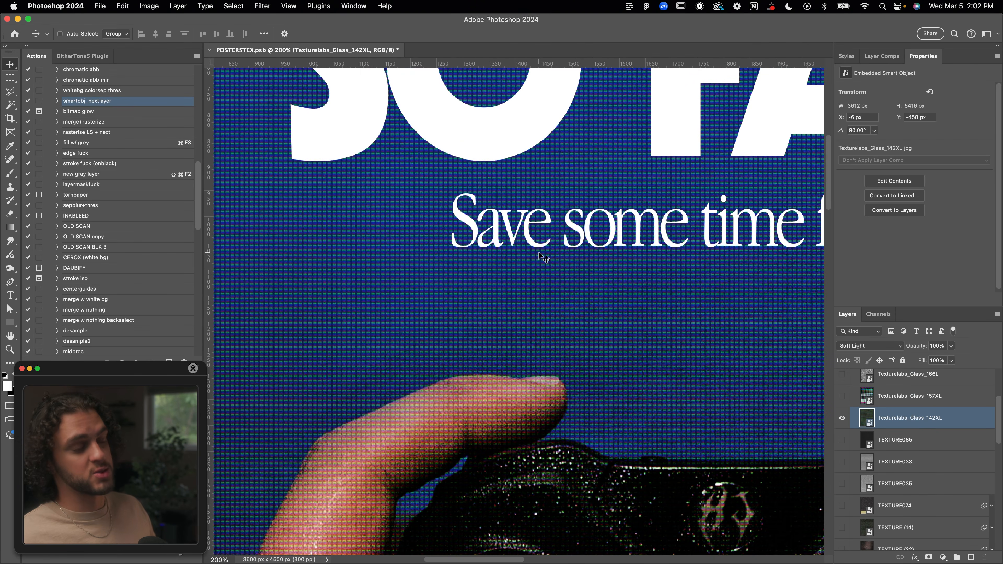
Examine the glass screen texture on the hands, controller, headline and blue background, and across the whole poster.
scroll(542, 257, "down", 4)
scroll(539, 256, "down", 3)
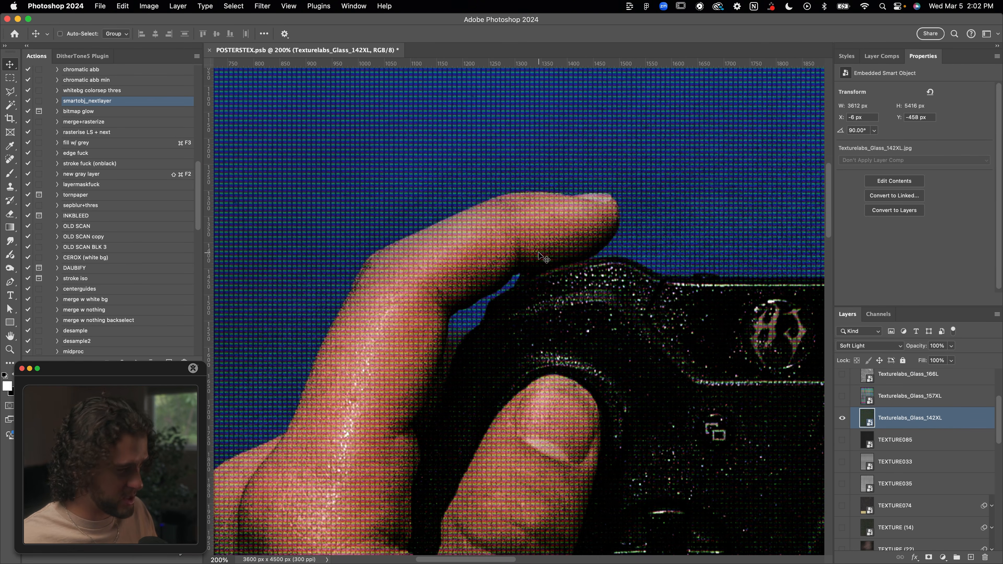
scroll(539, 256, "down", 3)
scroll(539, 256, "left", 3)
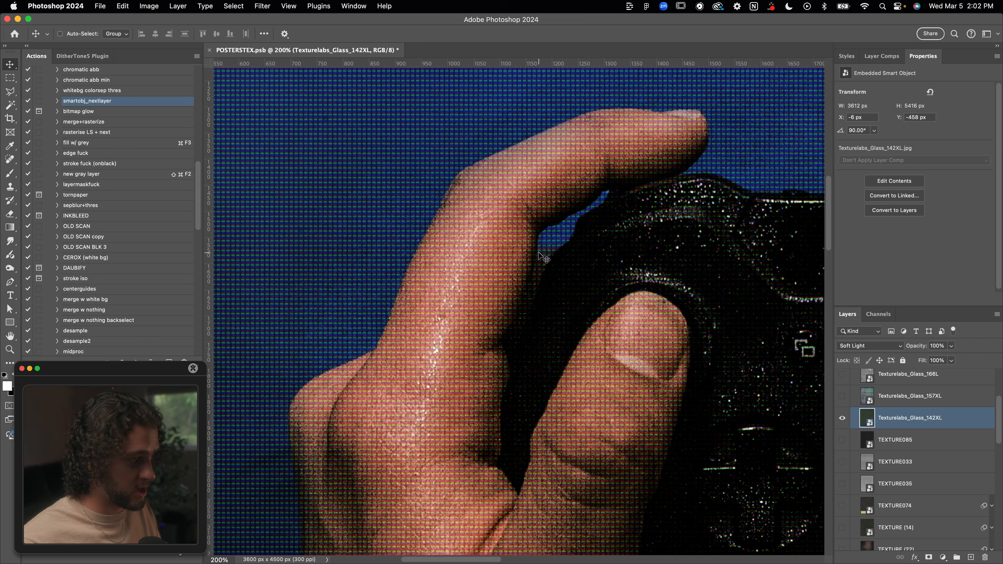
scroll(539, 254, "down", 3)
scroll(539, 255, "up", 5)
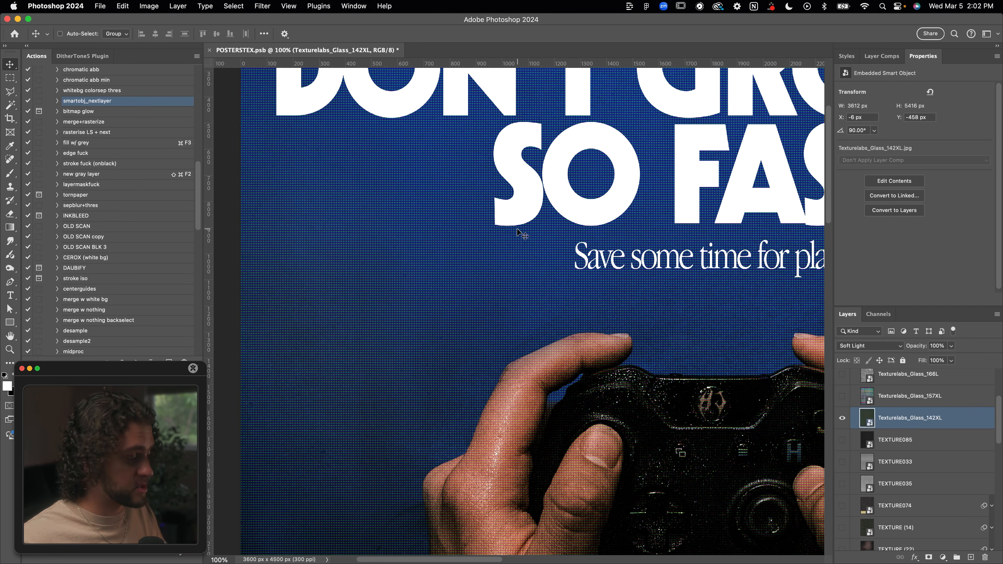
scroll(520, 233, "down", 2)
scroll(553, 268, "right", 3)
scroll(548, 270, "down", 5)
scroll(549, 270, "up", 10)
scroll(549, 270, "right", 3)
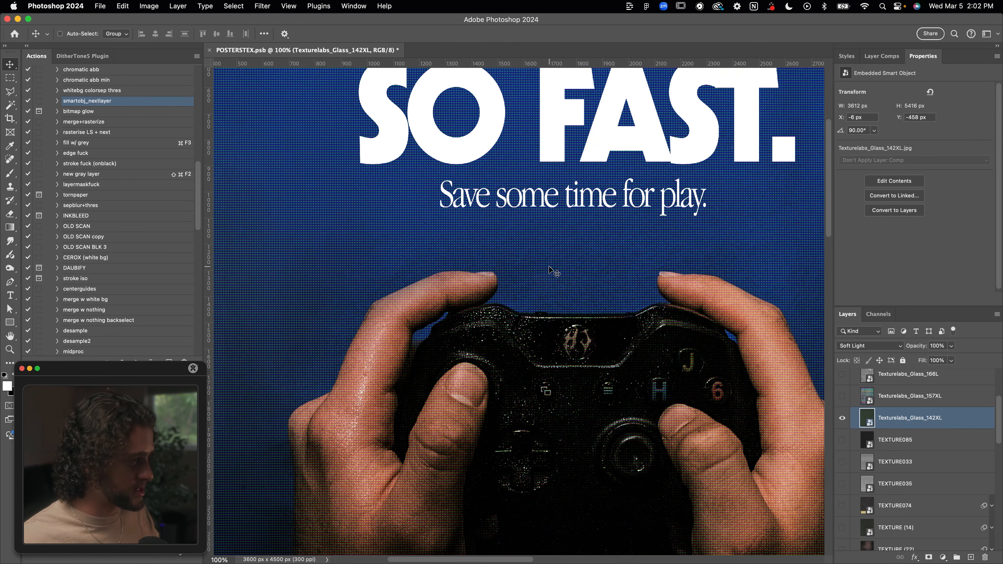
key("super+minus")
key("super+minus")
key("super+minus")
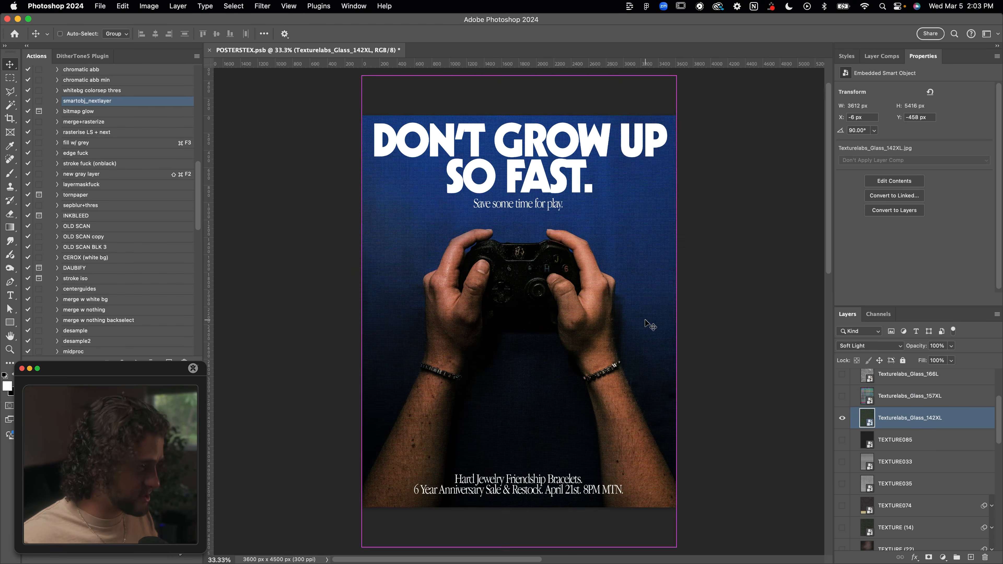
Set the Texturelabs_Glass_142XL layer's blend mode to Hard Light and check the effect on the headline and hands.
left_click(869, 346)
left_click(863, 356)
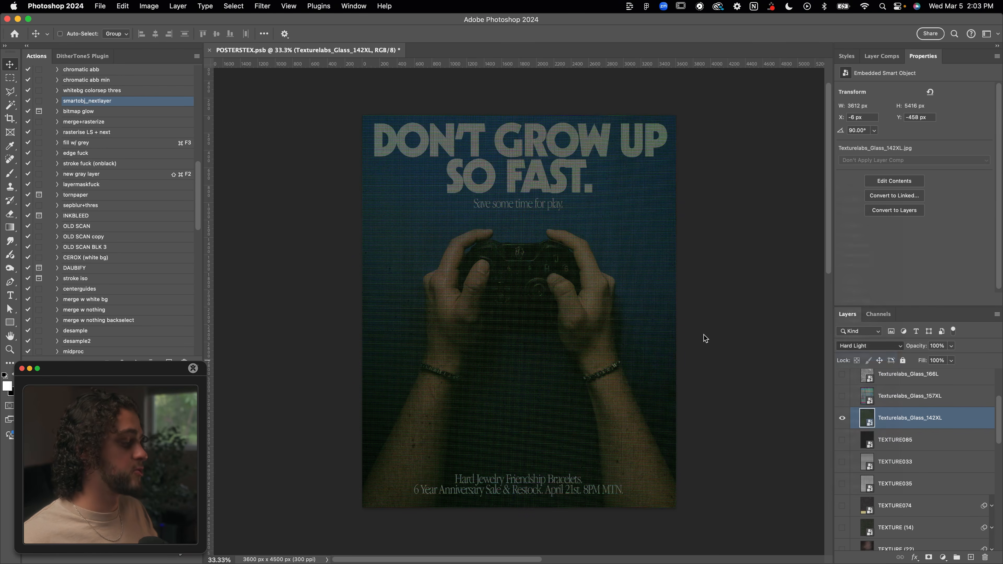
key("super+plus")
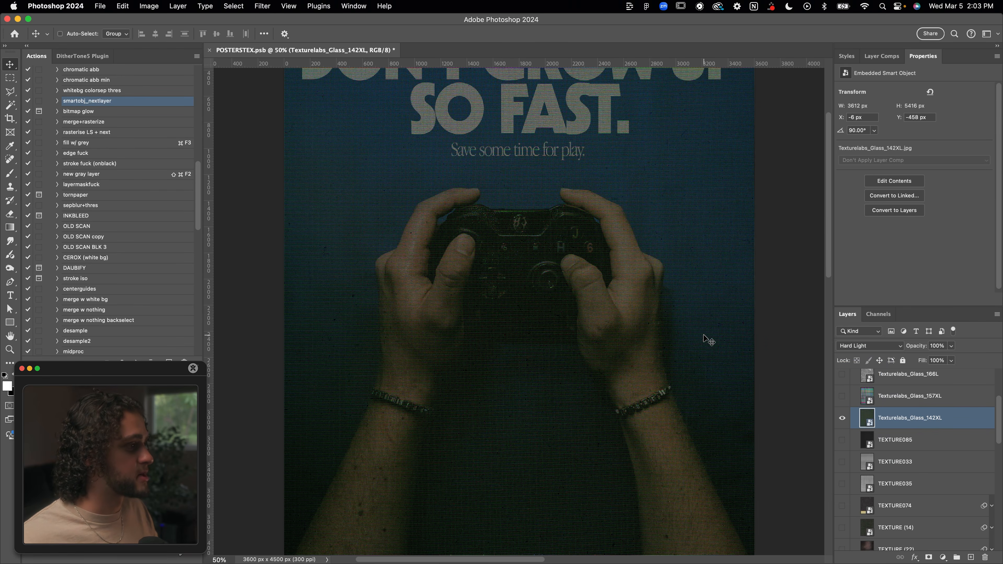
scroll(705, 339, "up", 3)
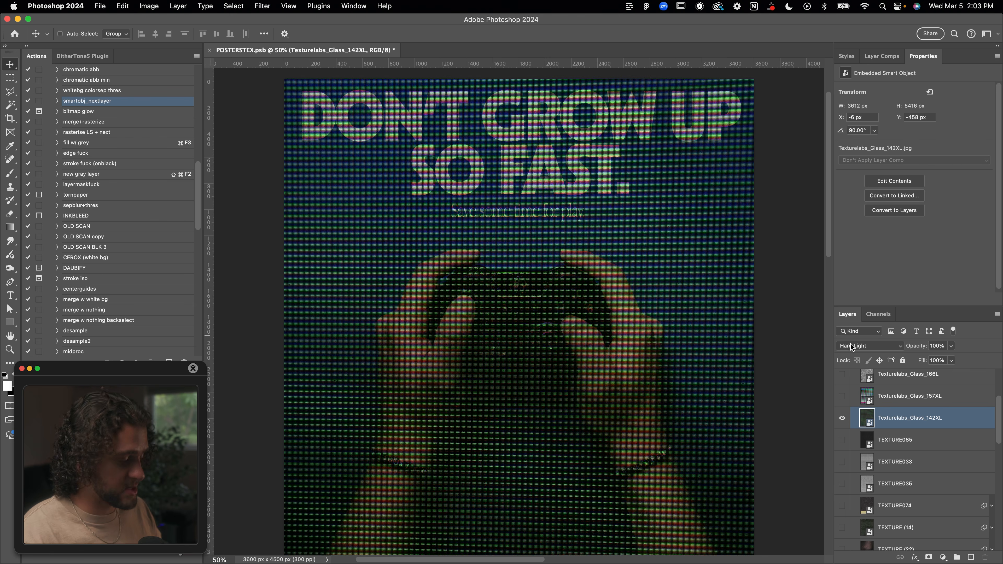
scroll(865, 407, "up", 2)
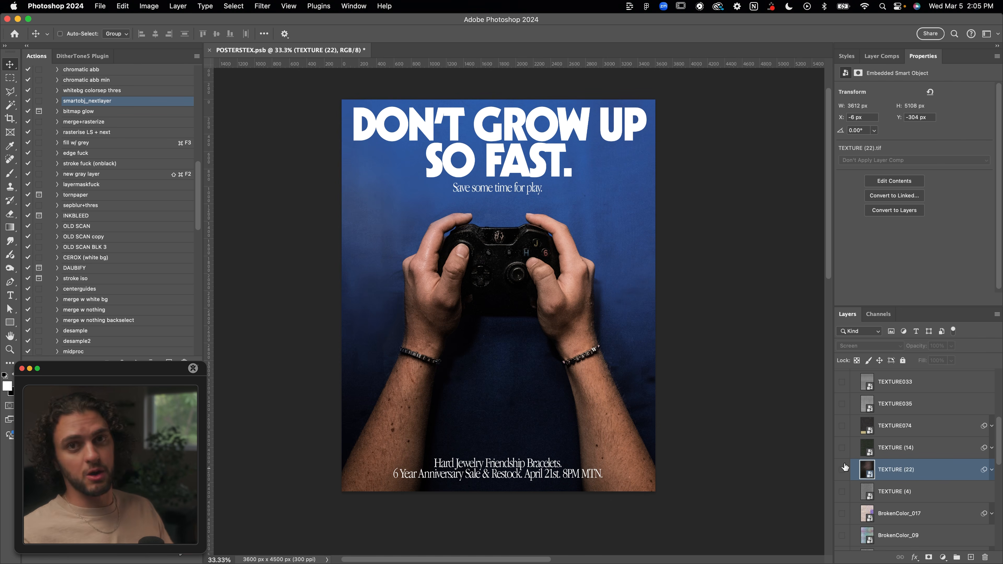
Display the TEXTURE033 layer in the Normal blend mode, and hide the layer.
left_click(867, 346)
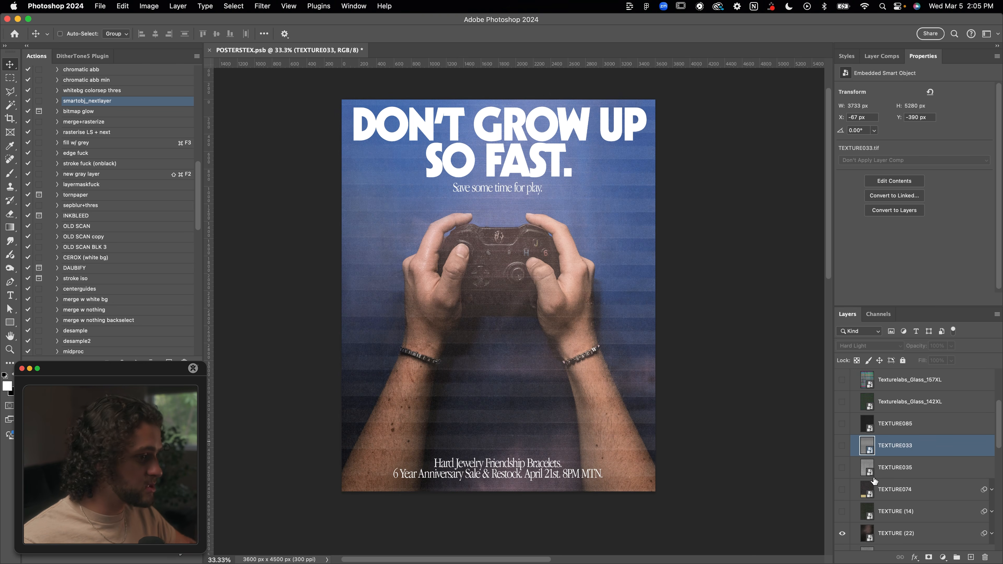
left_click(839, 445)
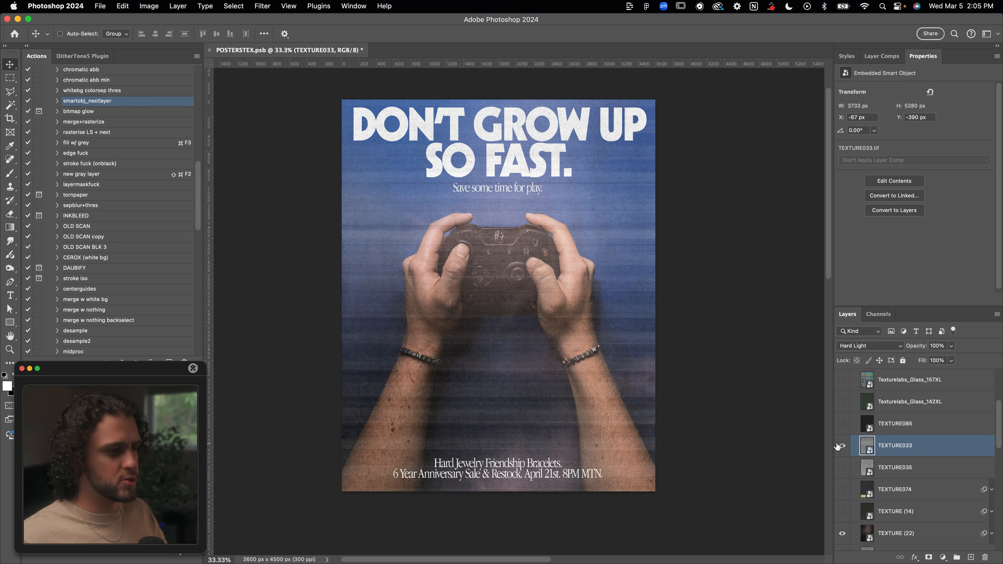
left_click(850, 351)
left_click(850, 197)
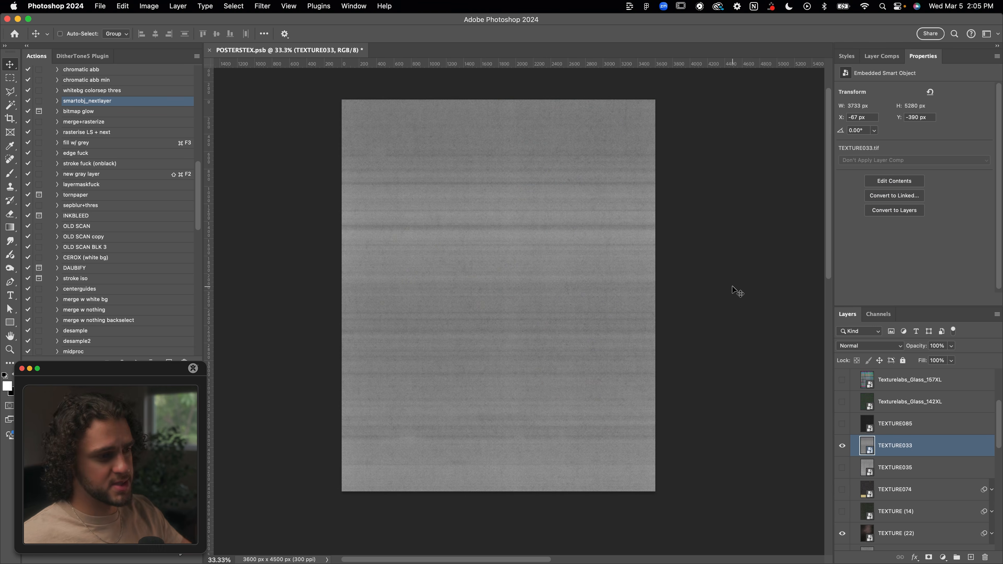
left_click(842, 446)
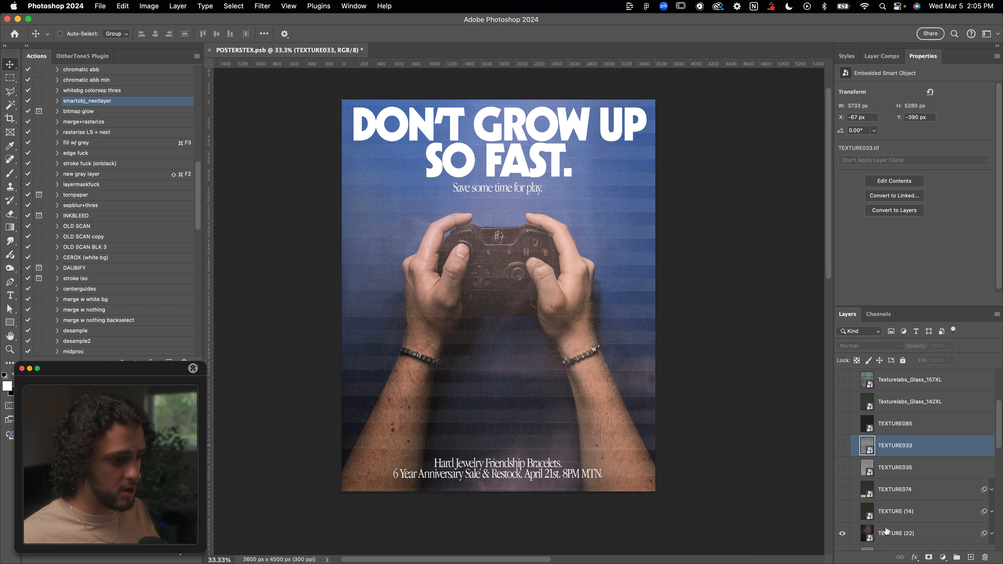
Select the TEXTURE (22) layer and set its blend mode to Normal.
left_click(889, 534)
left_click(862, 346)
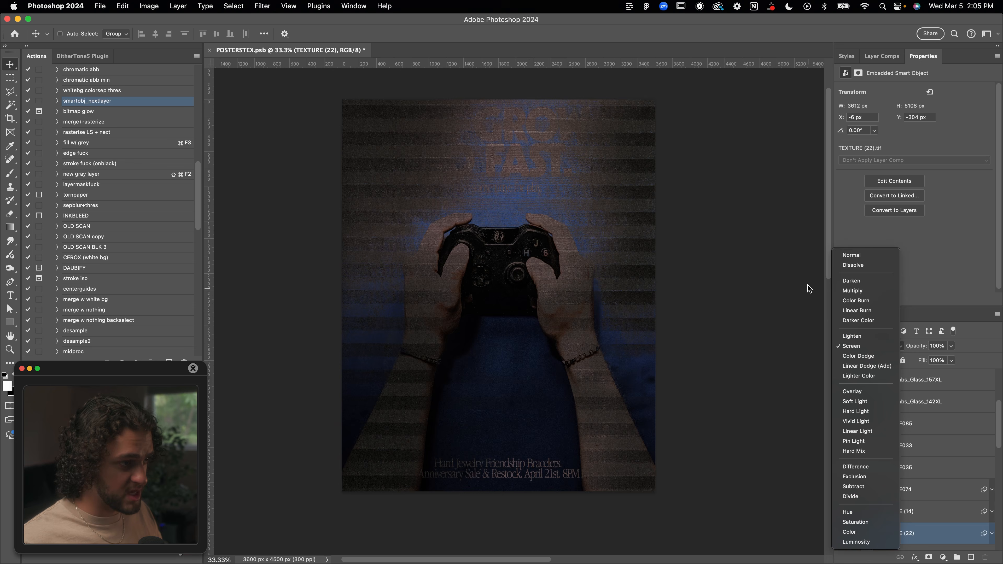
left_click(852, 258)
Turn off the two Levels smart filters on TEXTURE (22) and set its Hue/Saturation filter to -100 saturation.
left_click(991, 534)
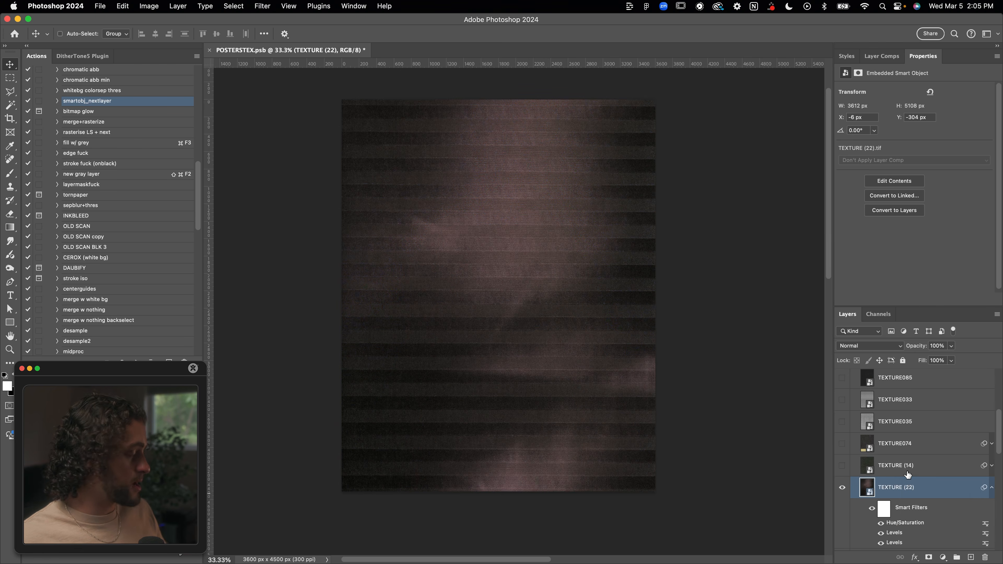
left_click_drag(881, 512, 881, 532)
double_click(905, 512)
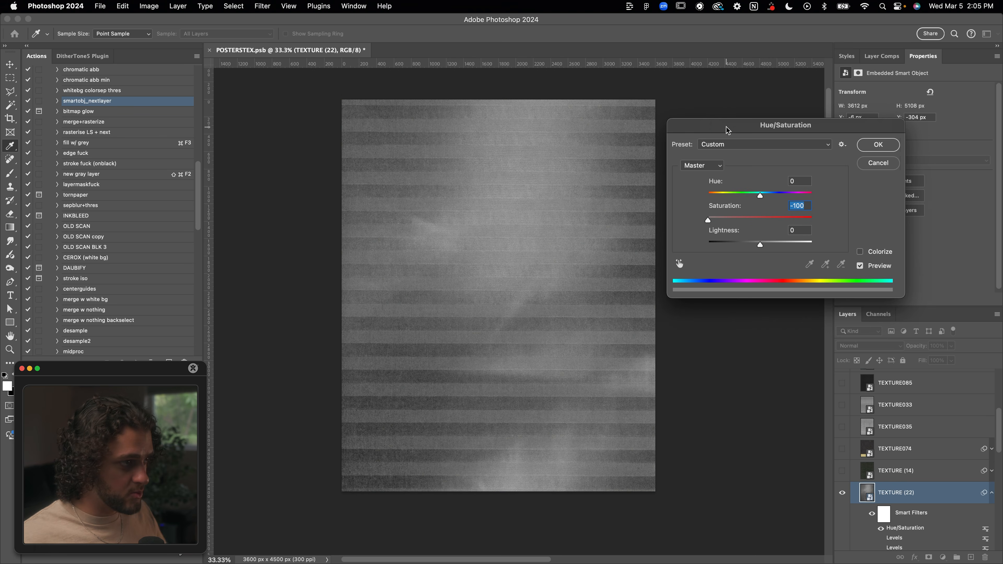
left_click(877, 144)
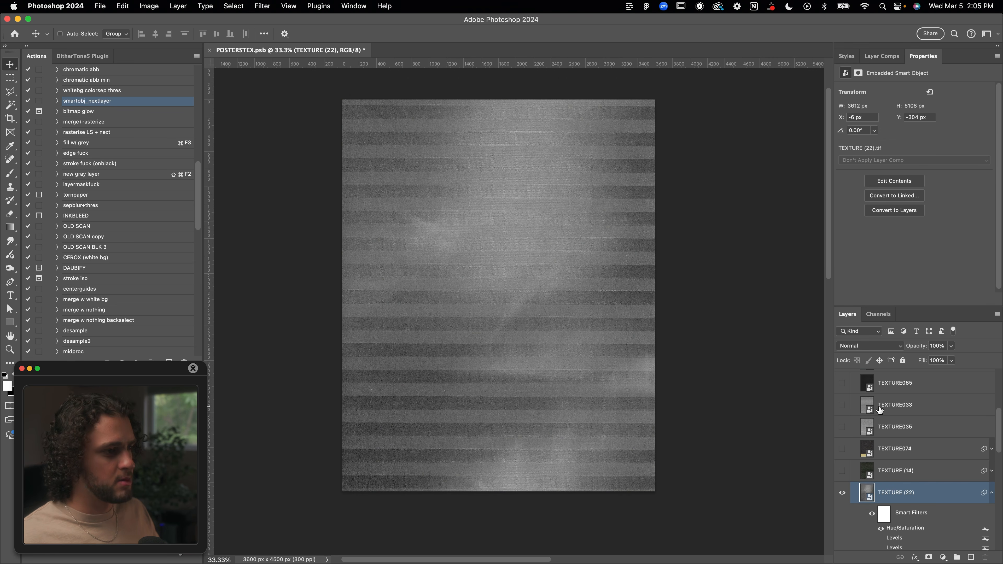
Set the TEXTURE (22) layer's blend mode to Hard Light and inspect its striped texture on the poster.
left_click(861, 346)
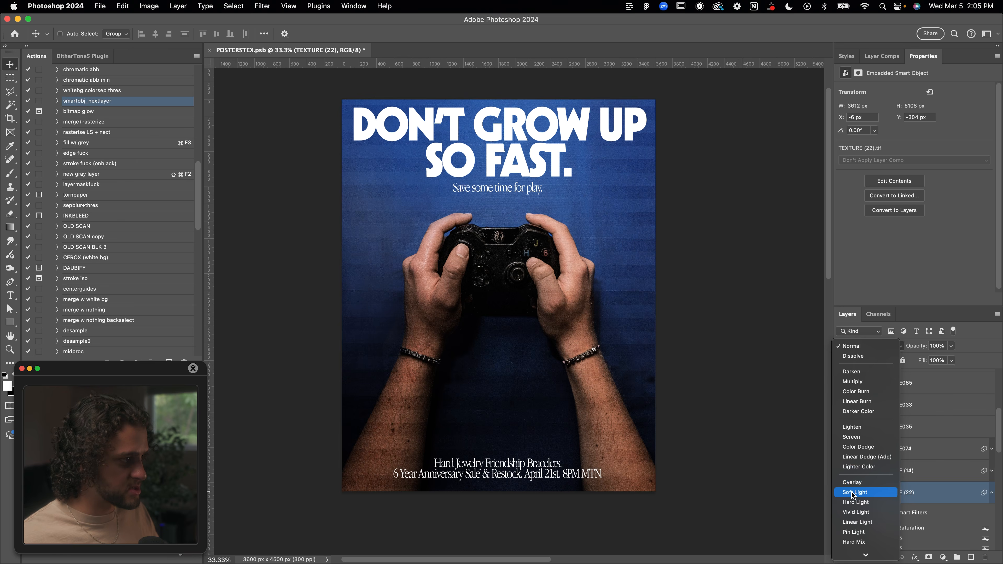
left_click(853, 501)
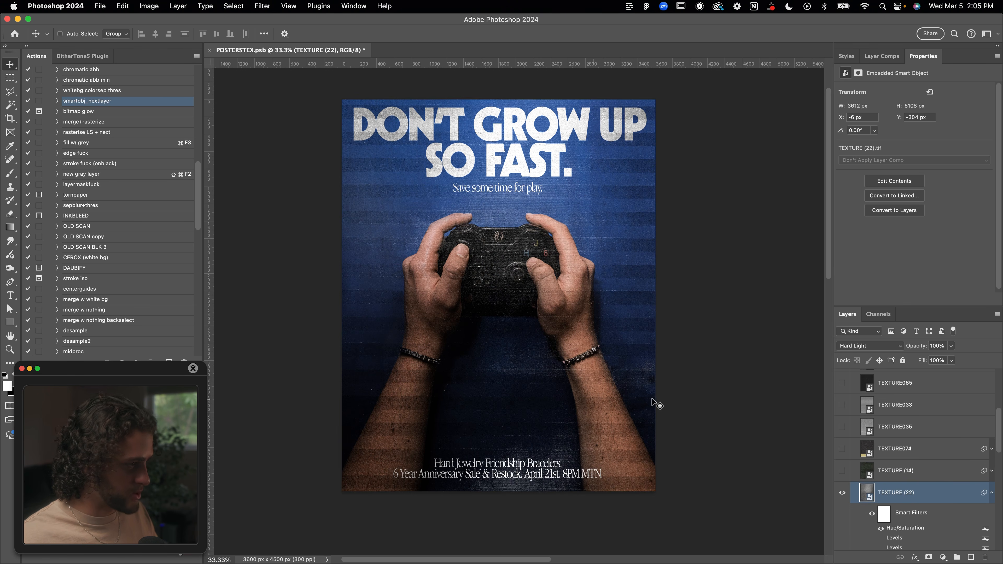
key("super+equal")
scroll(554, 164, "up", 3)
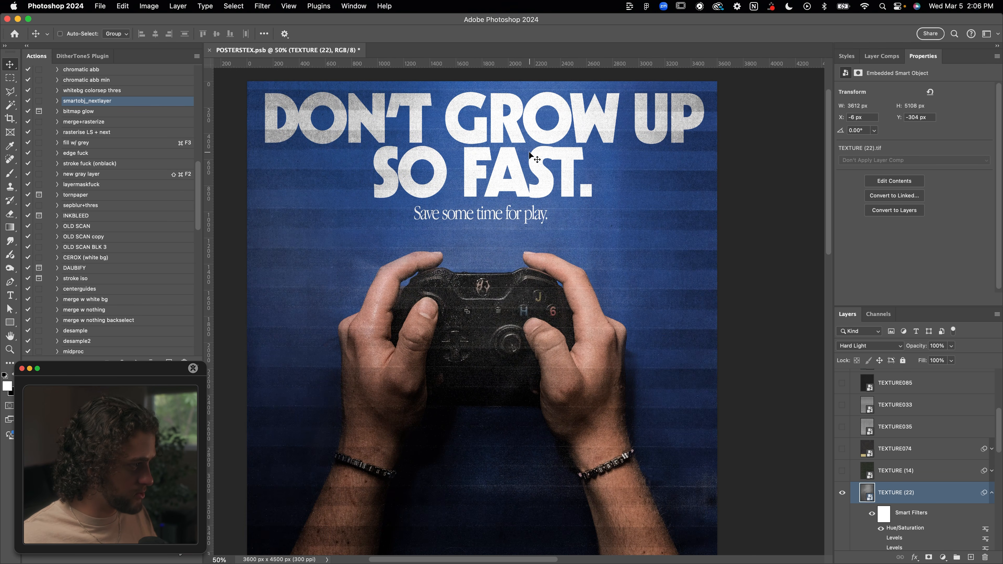
scroll(534, 158, "down", 3)
key("super+minus")
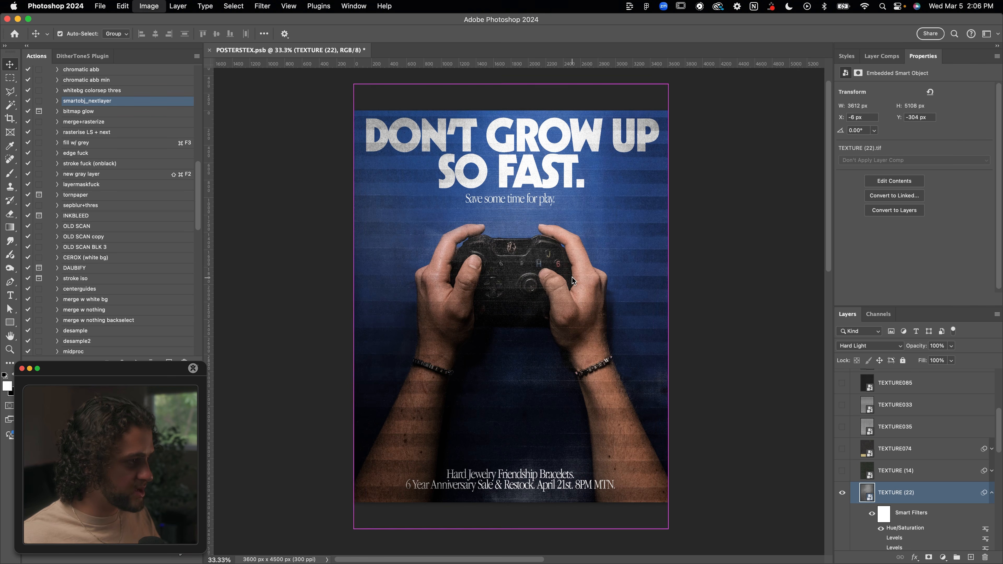
Try brightening the TEXTURE (22) layer with a Levels adjustment, using midtone values of 1.26 and 1.13.
key("super+l")
mouse_move(778, 264)
left_mouse_down()
mouse_move(756, 265)
mouse_move(767, 264)
left_mouse_up()
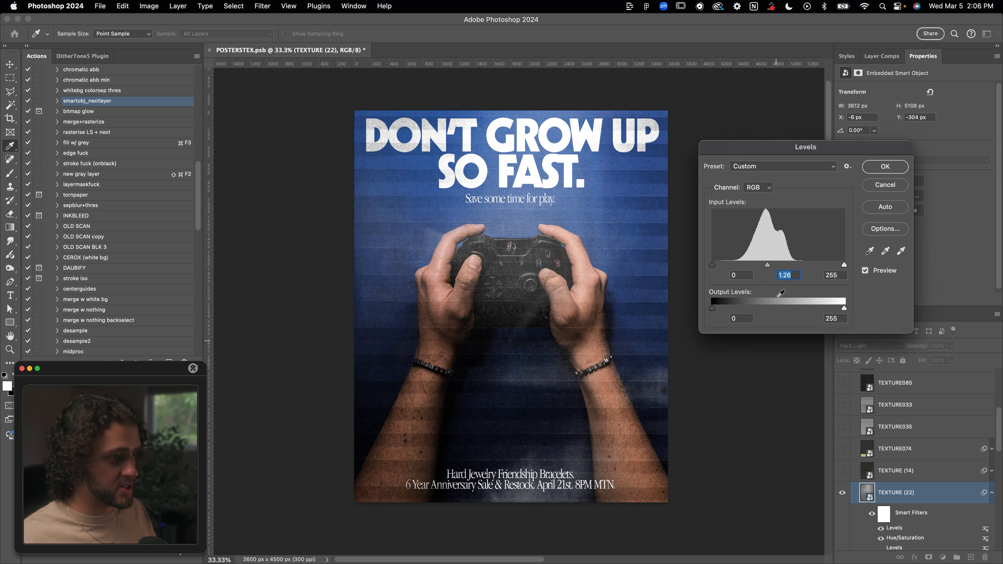
left_click_drag(769, 265, 773, 265)
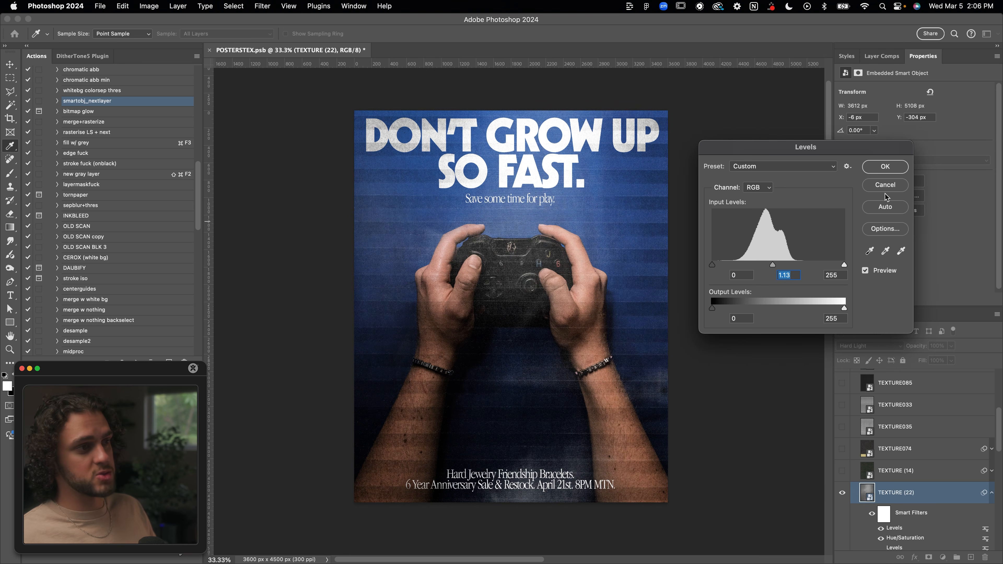
left_click(886, 186)
Apply a High Pass filter with a radius of 94.2 pixels to the TEXTURE (22) layer.
scroll(895, 464, "down", 3)
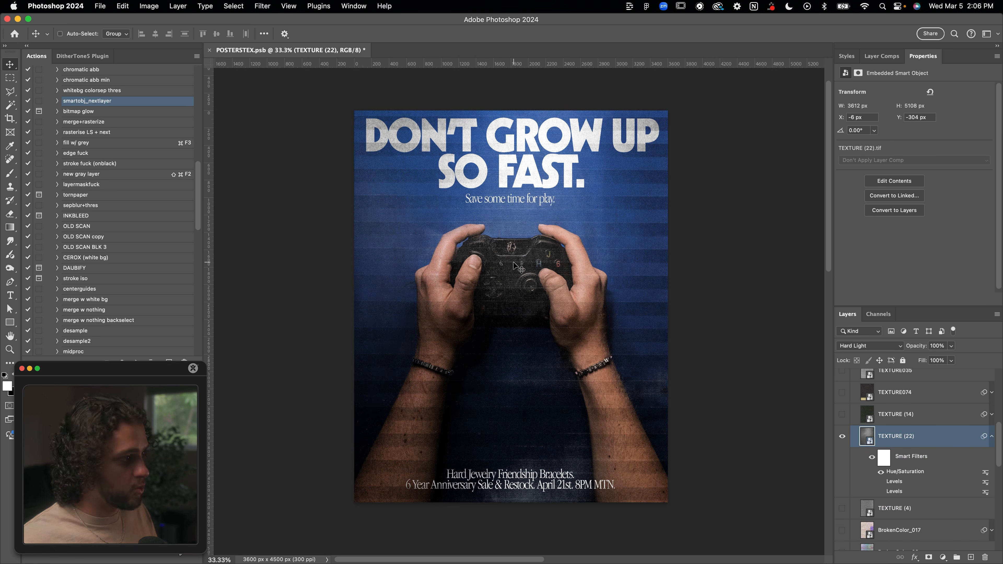
left_click(261, 6)
mouse_move(323, 249)
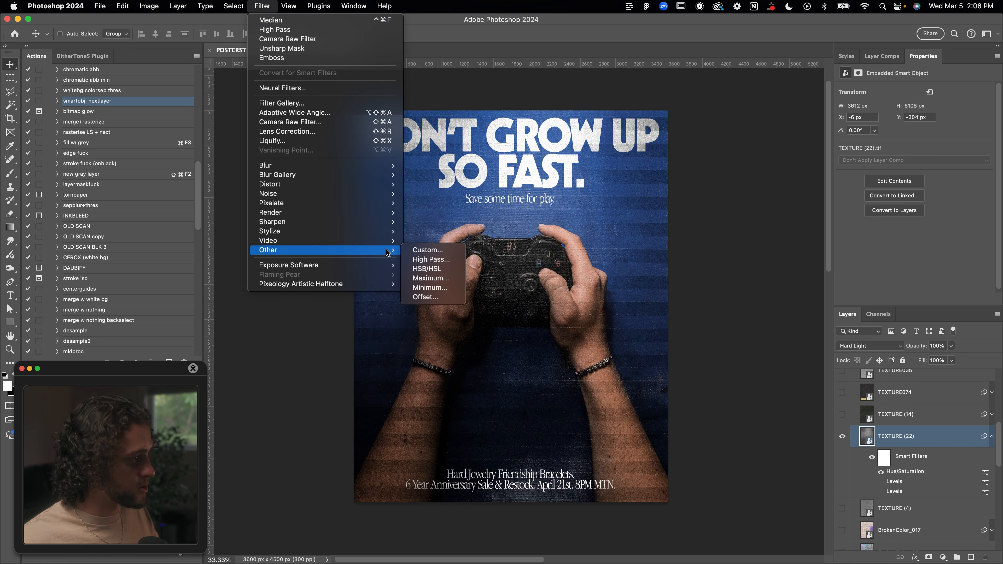
left_click(426, 259)
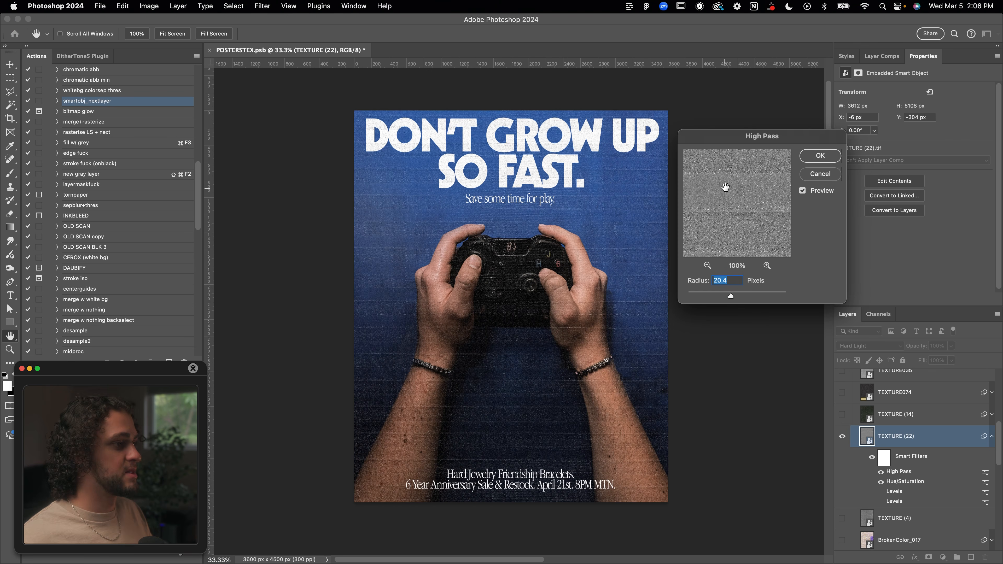
left_click(707, 265)
left_click(707, 265)
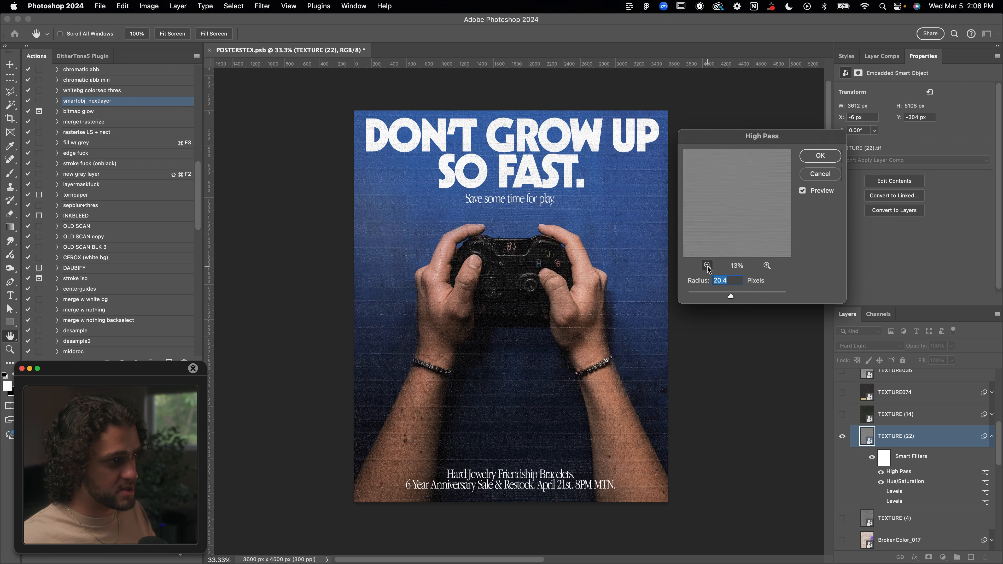
left_click(708, 265)
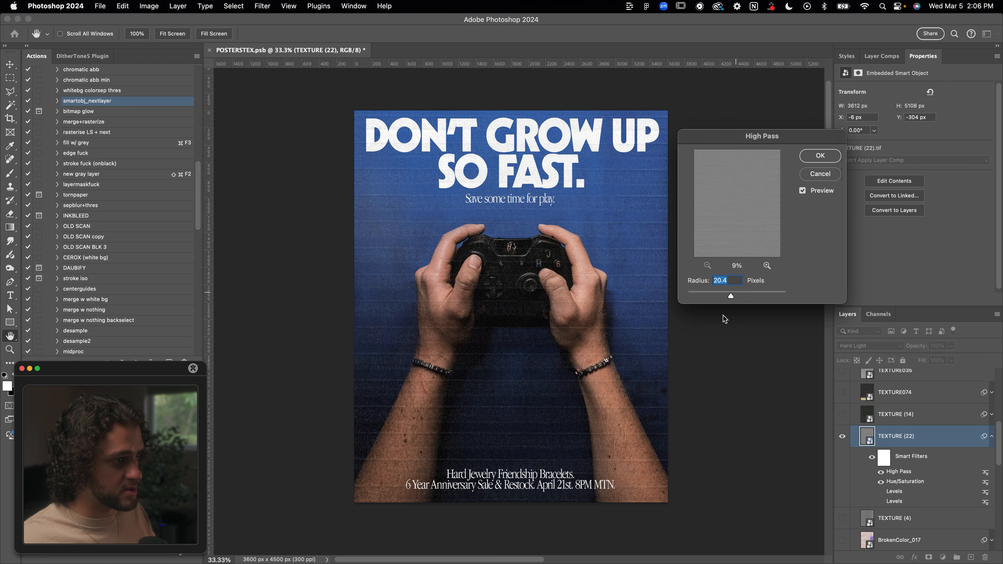
mouse_move(726, 303)
left_mouse_down()
mouse_move(700, 297)
mouse_move(755, 297)
mouse_move(745, 298)
left_mouse_up()
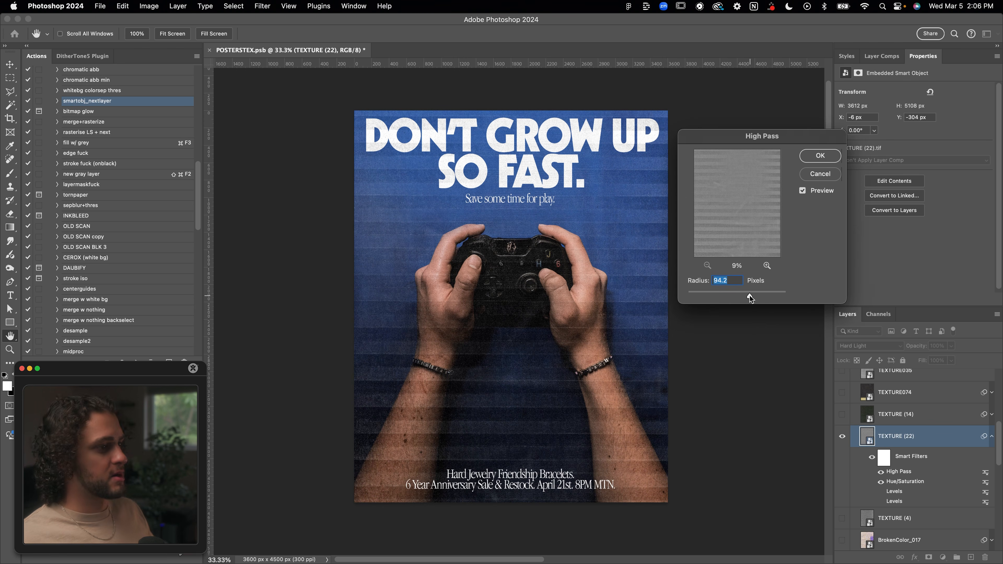
key("Return")
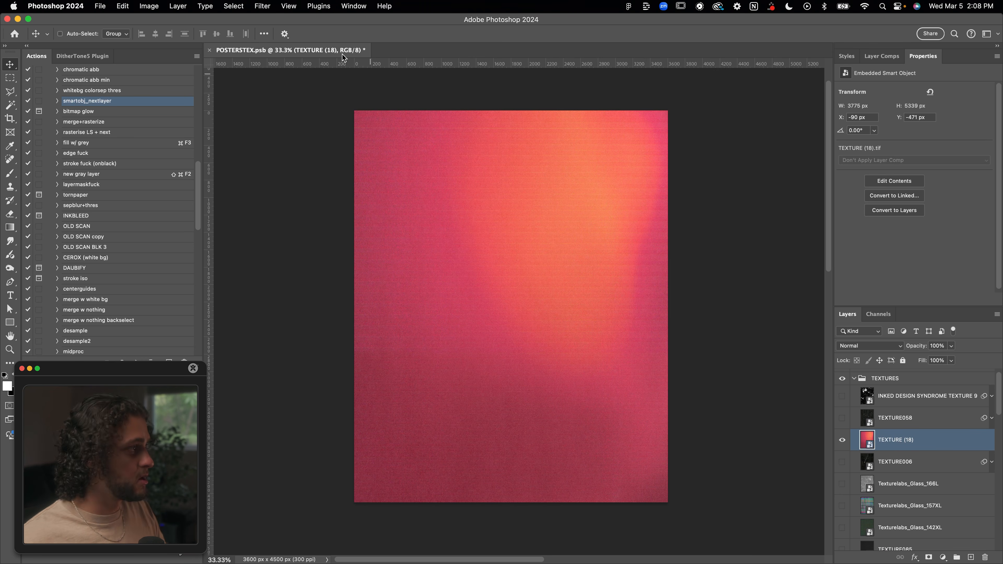
Apply a High Pass filter with a radius of 94.2 pixels to the TEXTURE (18) layer.
left_click(272, 5)
left_click(272, 20)
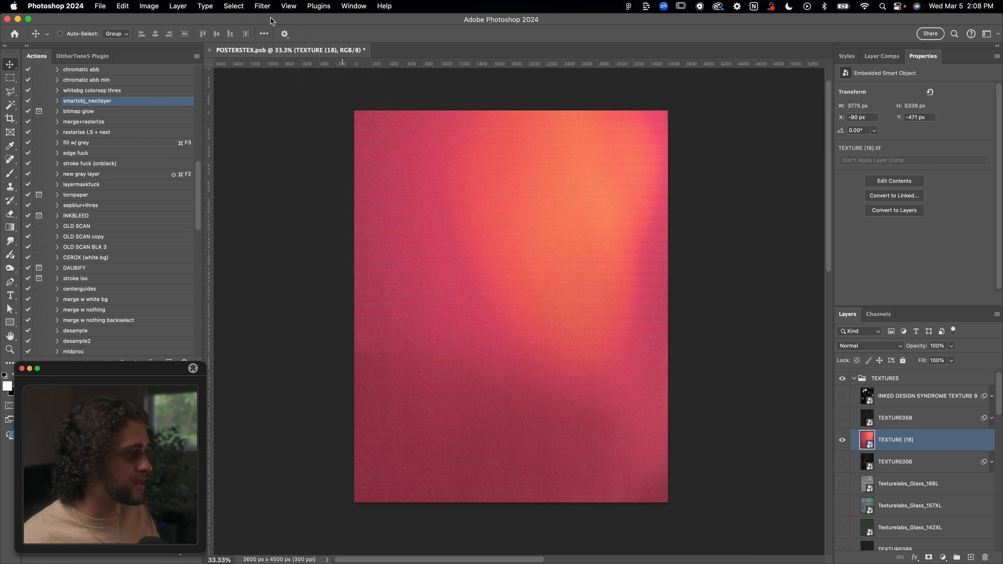
left_click_drag(738, 138, 776, 101)
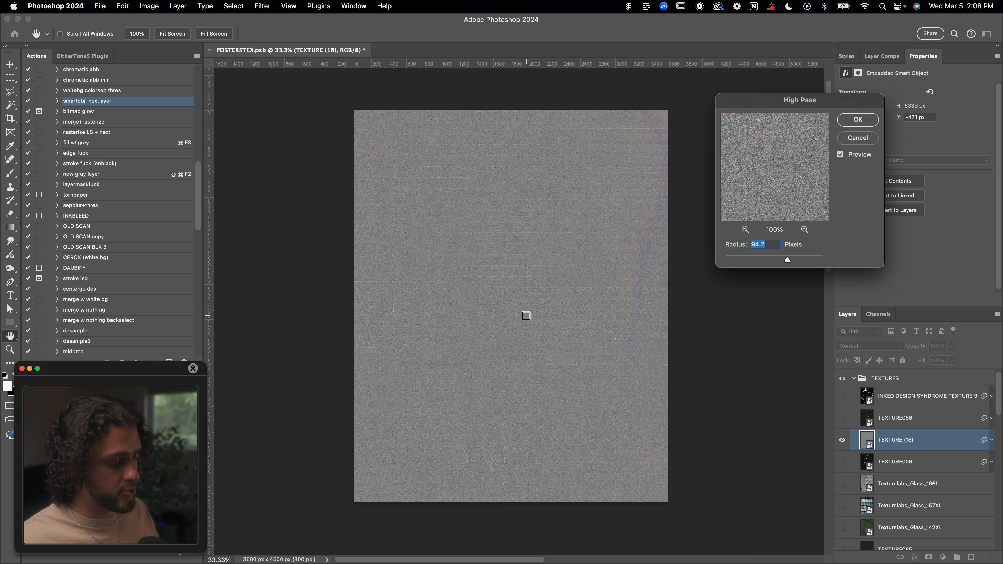
key("Return")
Set the TEXTURE (18) layer's blend mode to Hard Light and toggle its smart filters to compare the effect.
left_click(861, 346)
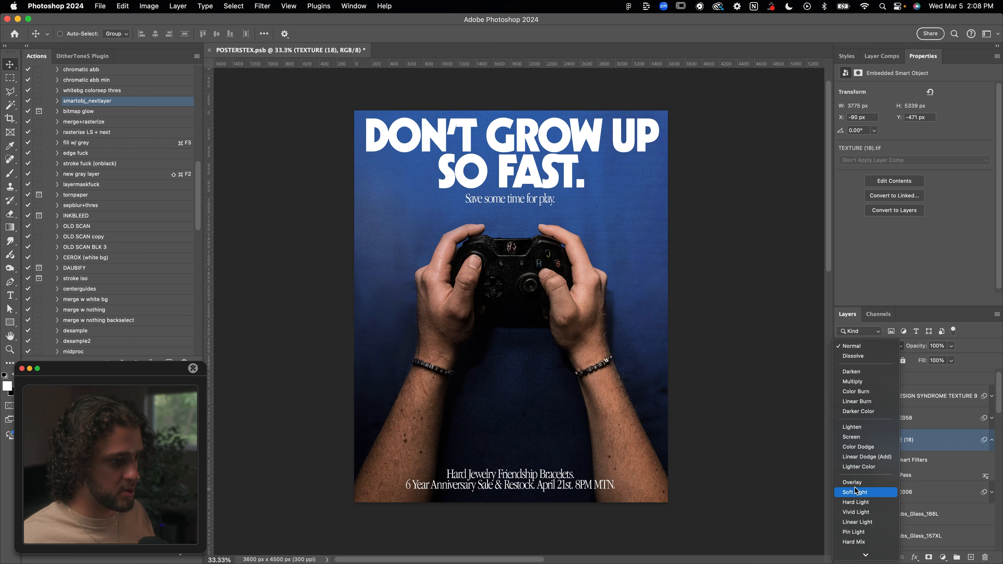
left_click(856, 505)
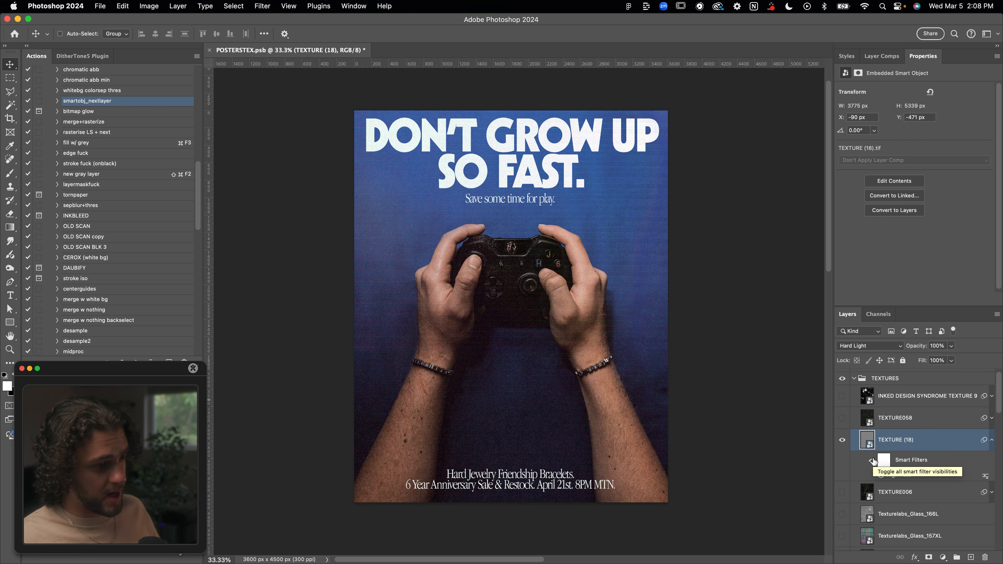
left_click(871, 460)
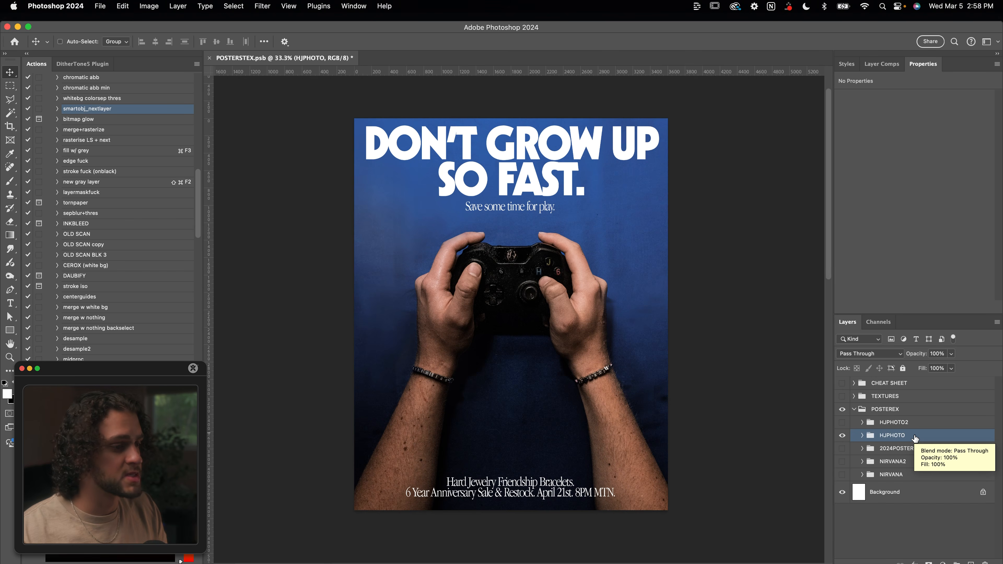
Convert the HJPHOTO group to a smart object and apply a Box Blur with a radius of 1 pixel.
right_click(915, 437)
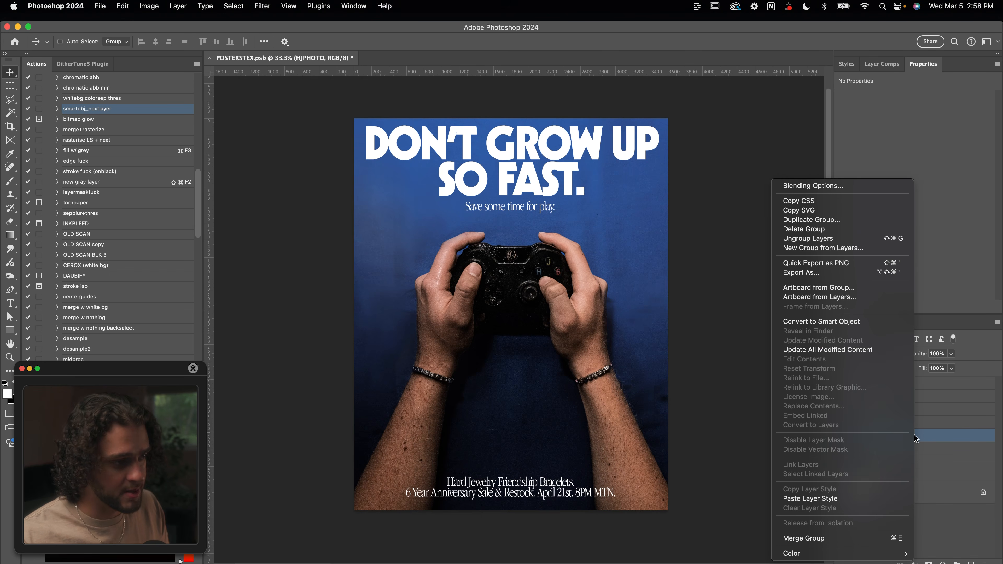
left_click(857, 322)
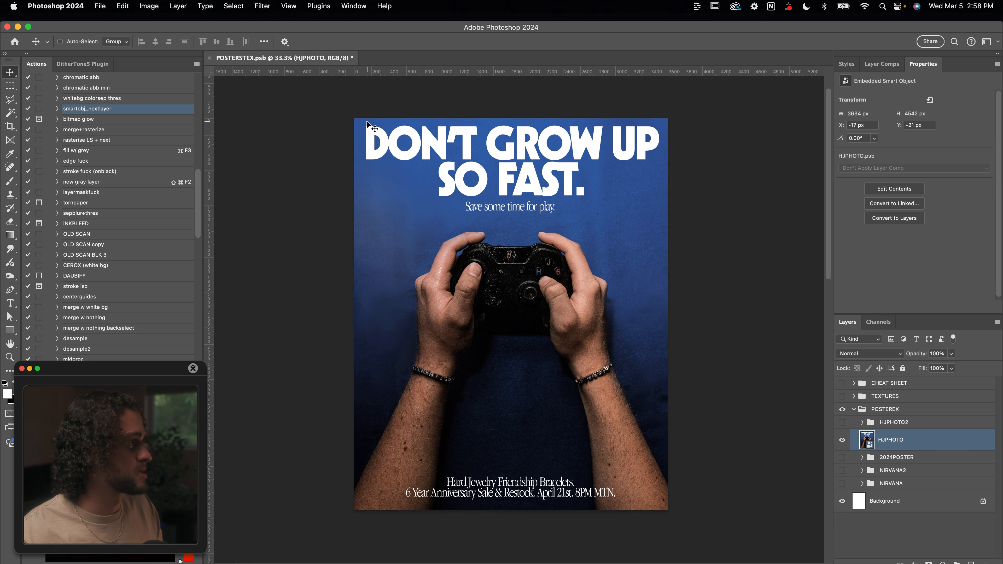
left_click(269, 6)
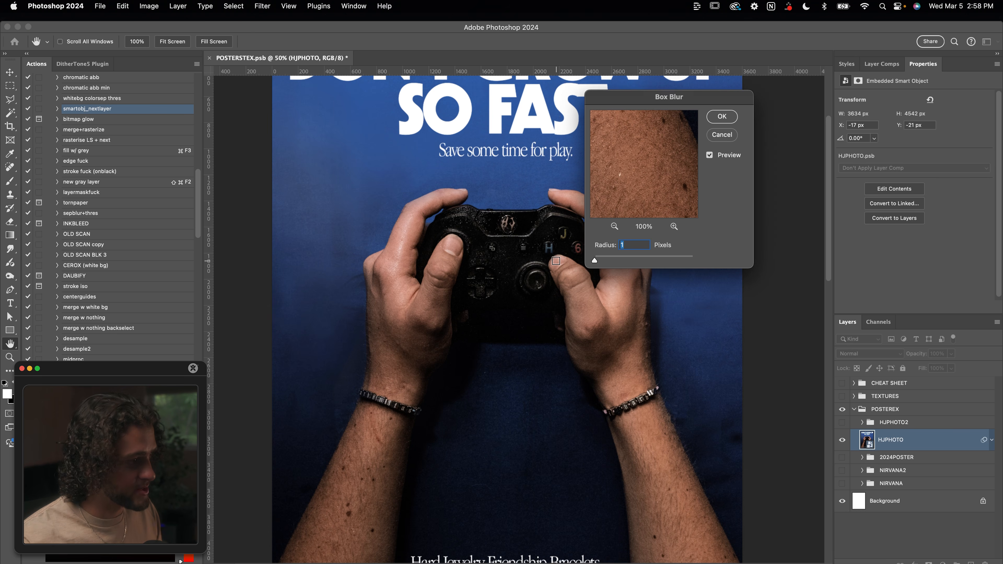
key("super+equal")
key("super+equal")
key("super+equal")
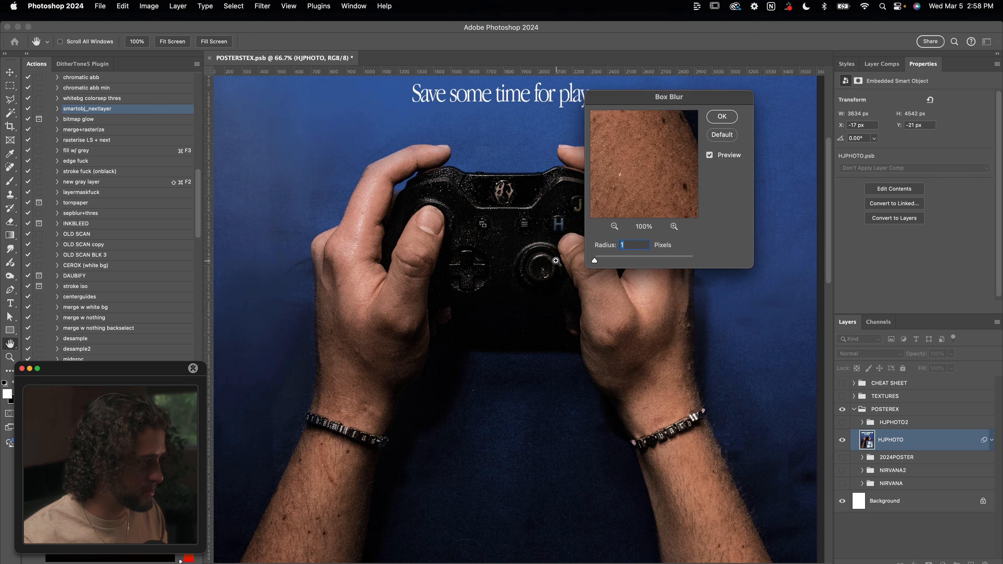
scroll(459, 197, "up", 10)
scroll(460, 196, "left", 3)
scroll(391, 257, "left", 5)
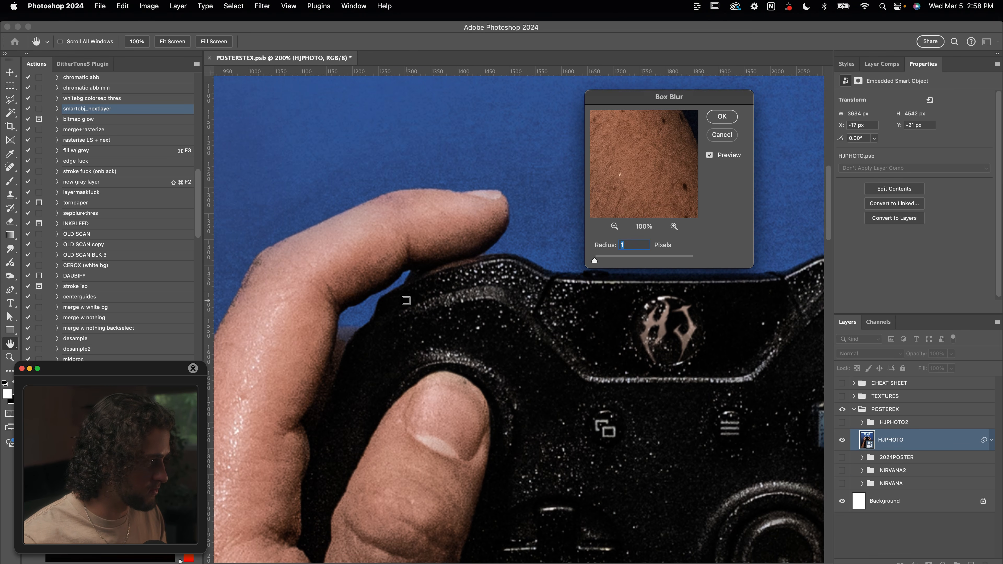
scroll(407, 301, "down", 4)
scroll(407, 302, "down", 1)
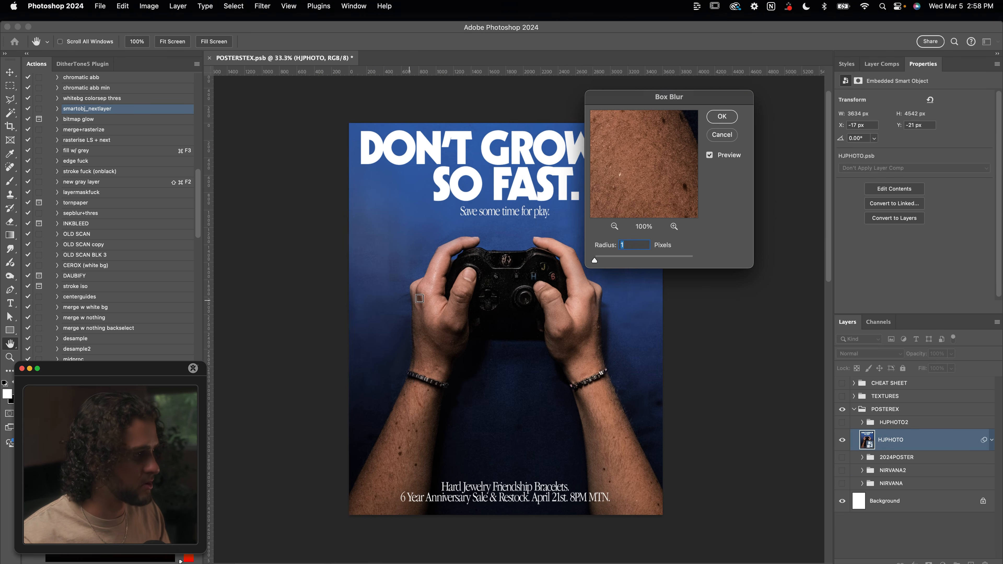
key("Return")
Add a Motion Blur filter to HJPHOTO with a distance of 3 pixels.
left_click(267, 3)
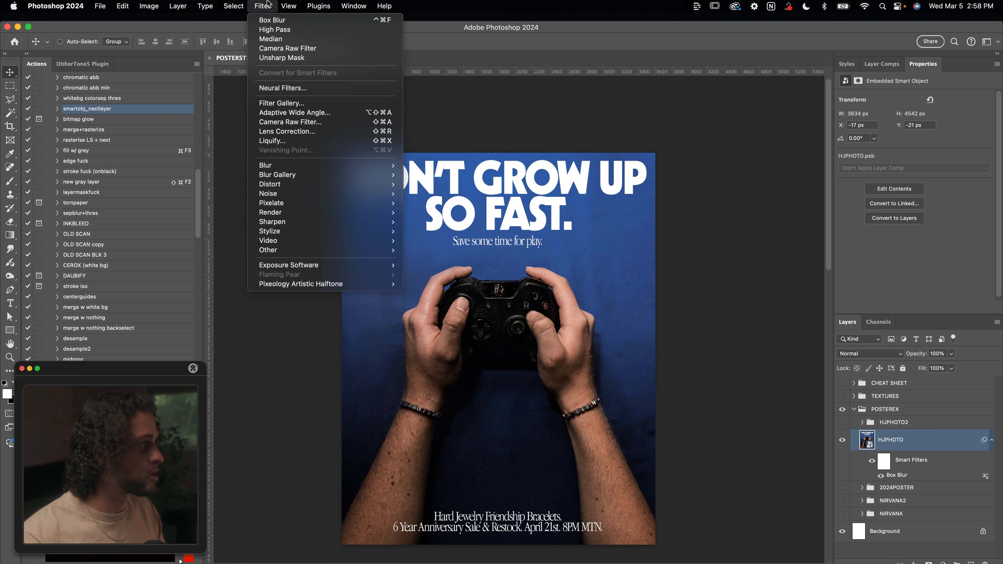
mouse_move(306, 165)
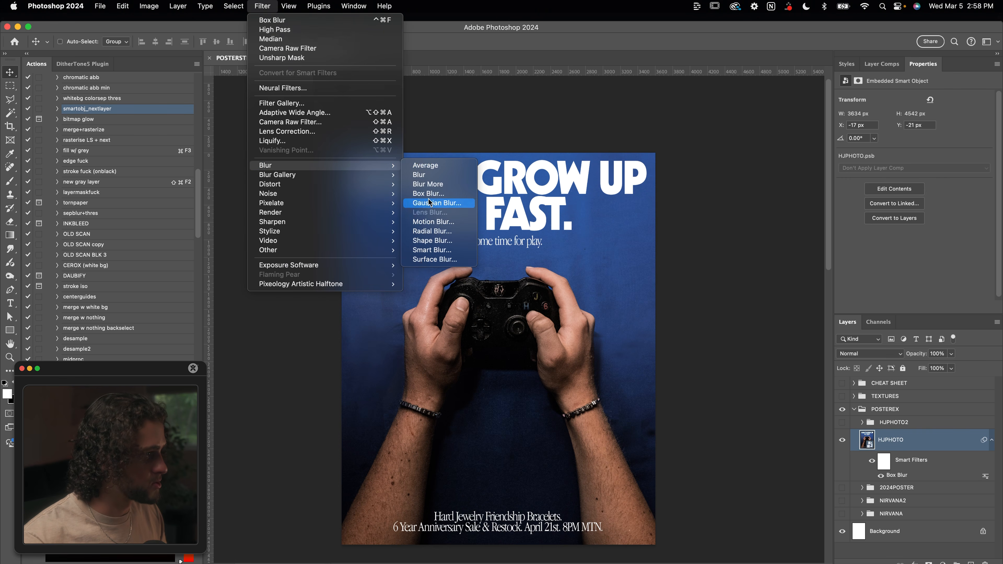
left_click(433, 222)
left_click_drag(493, 127, 683, 127)
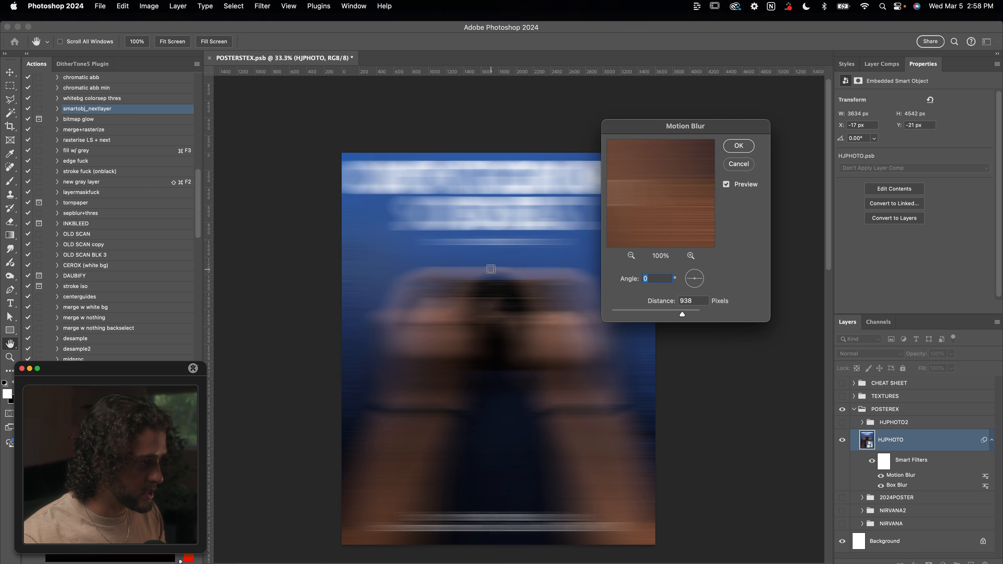
scroll(490, 270, "down", 1)
double_click(697, 300)
type("2")
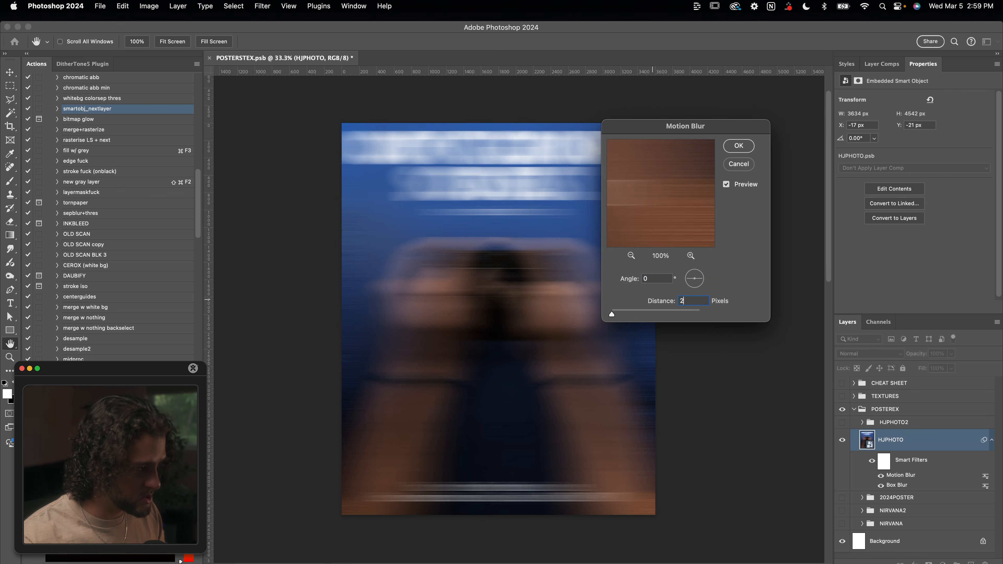
scroll(496, 271, "up", 8)
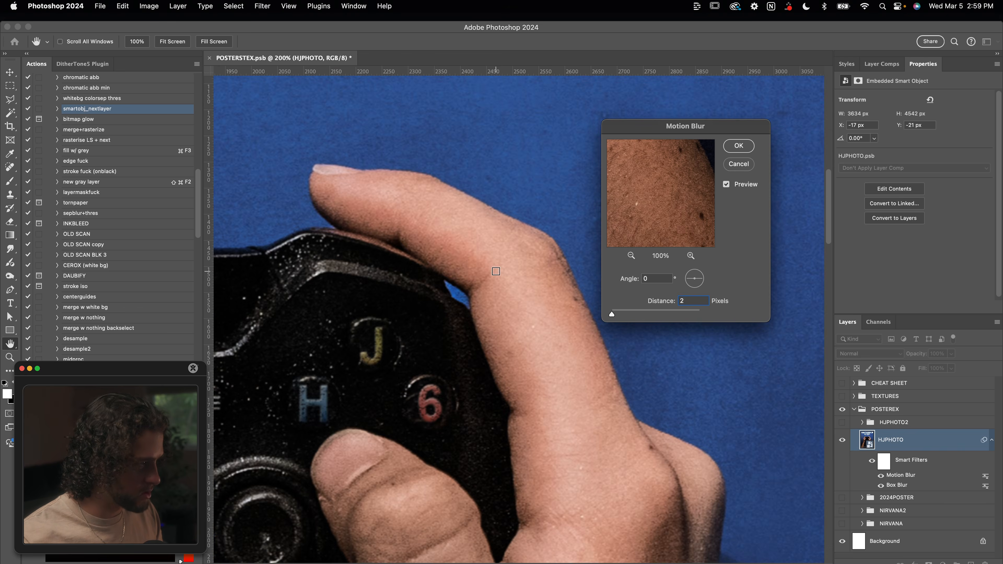
key("Up")
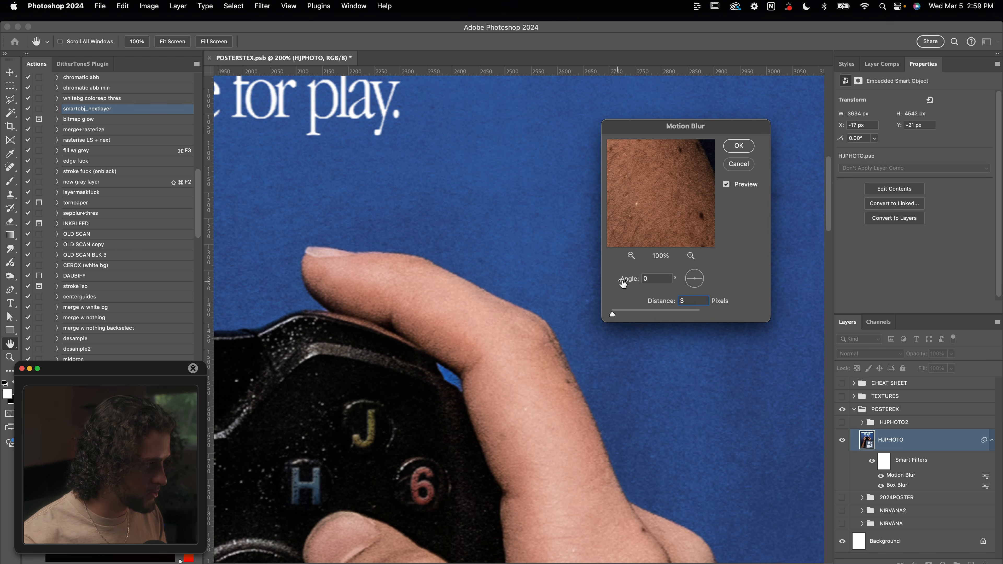
Set the Motion Blur angle to -69°, check the headline lettering up close and apply the filter.
left_click_drag(686, 283, 694, 284)
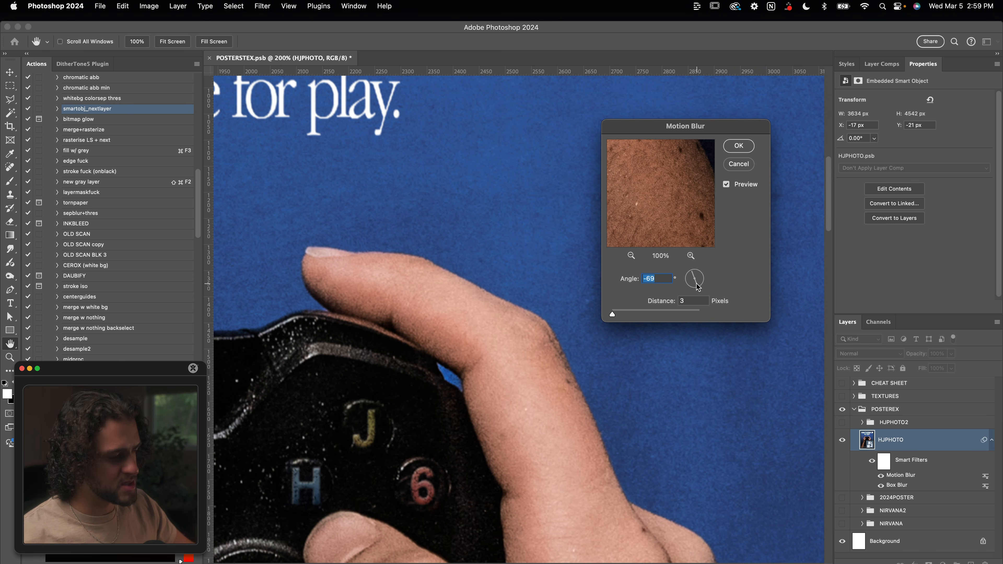
scroll(546, 315, "up", 10)
scroll(546, 315, "left", 4)
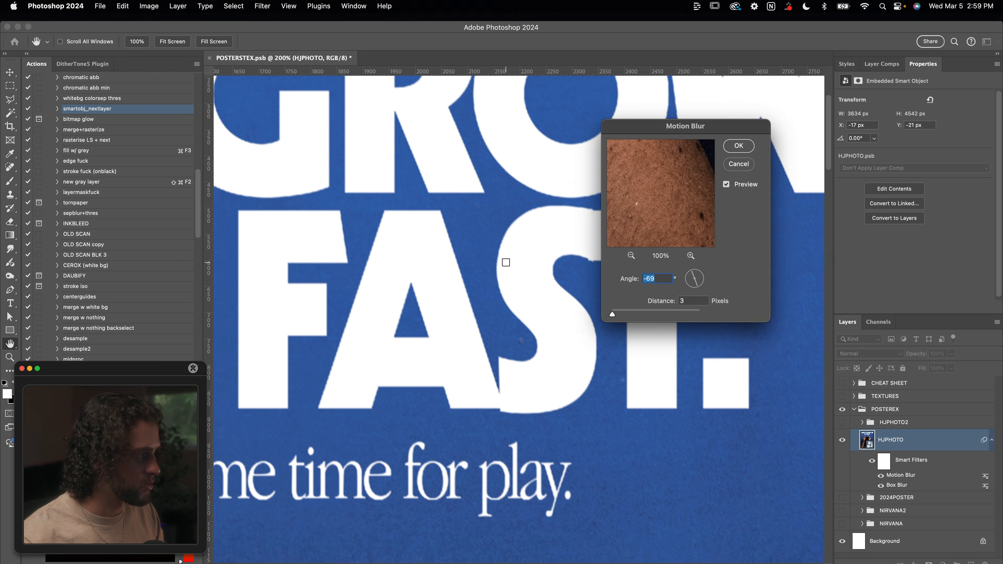
left_click(507, 263, "super")
scroll(485, 228, "down", 3)
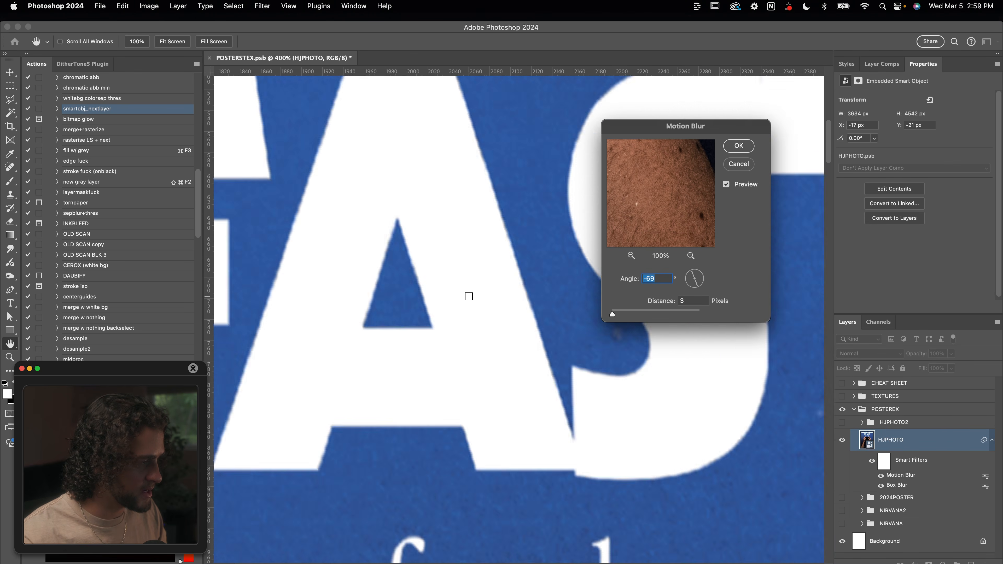
key("Return")
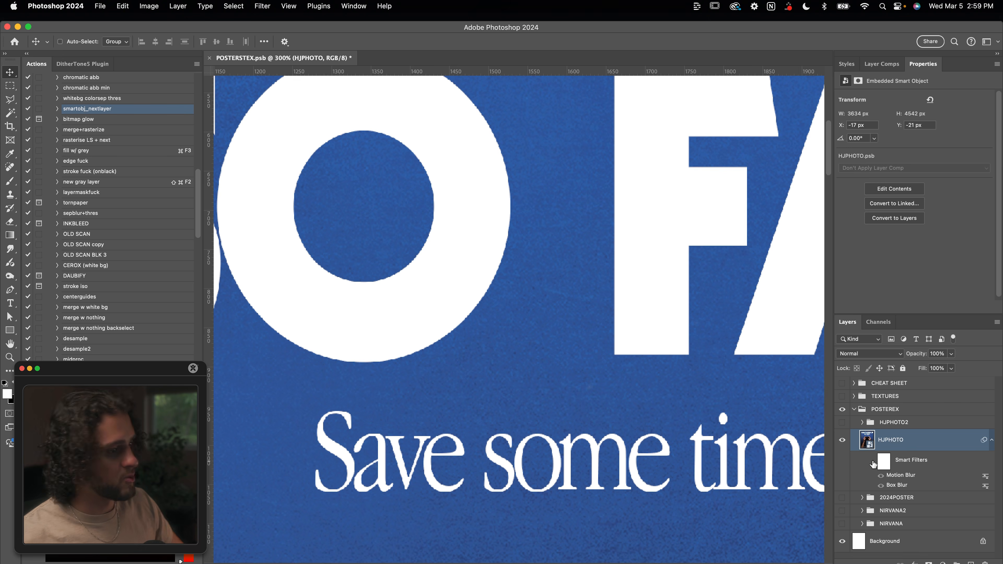
Toggle HJPHOTO's smart filters to compare the lettering with and without the blur, then view the whole poster.
left_click(872, 461)
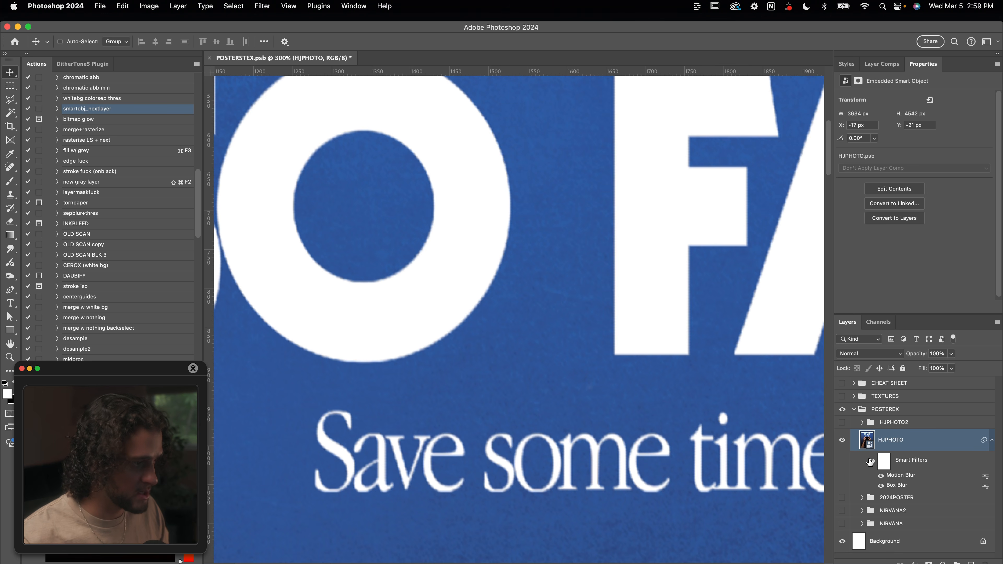
key("super+minus")
key("super+minus")
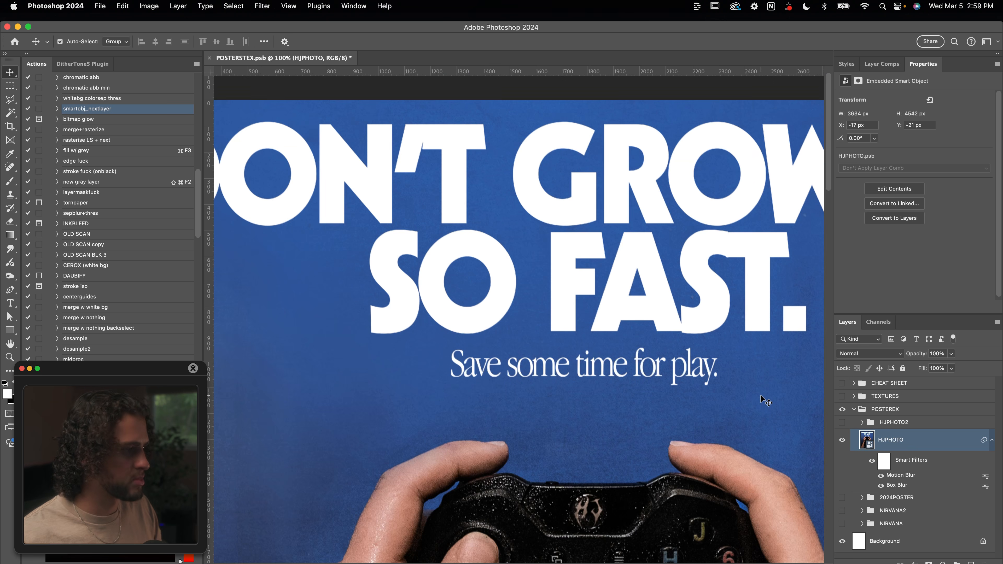
key("super+minus")
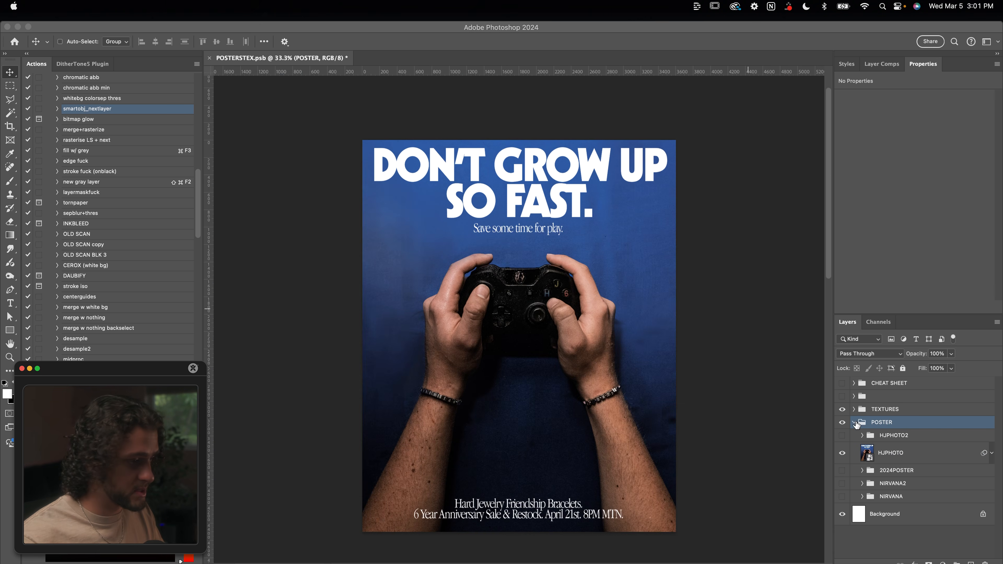
Collapse the POSTER group, expand the TEXTURES group and show the TEXTURE (14) layer.
left_click(856, 425)
left_click(854, 422)
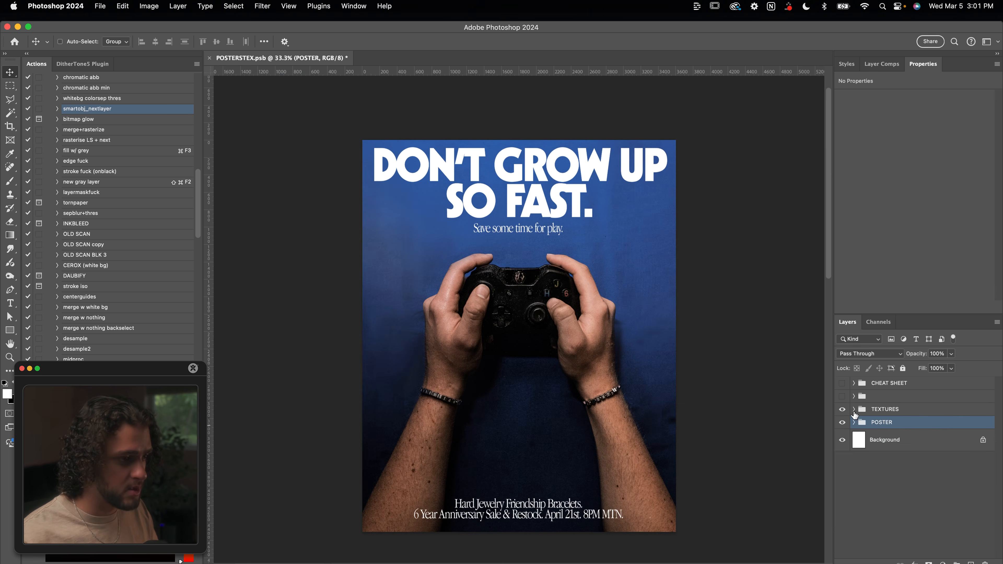
left_click(854, 410)
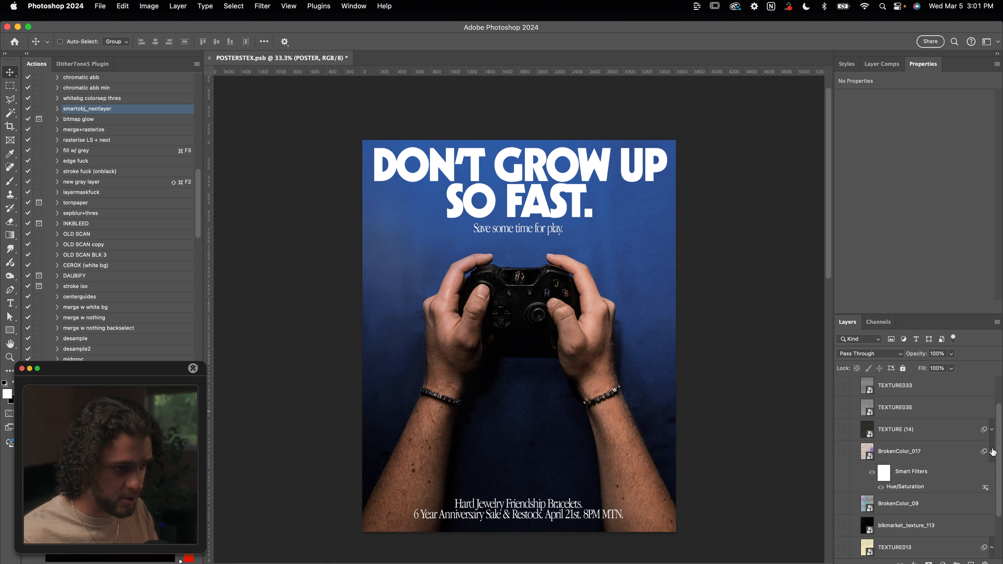
left_click(992, 451)
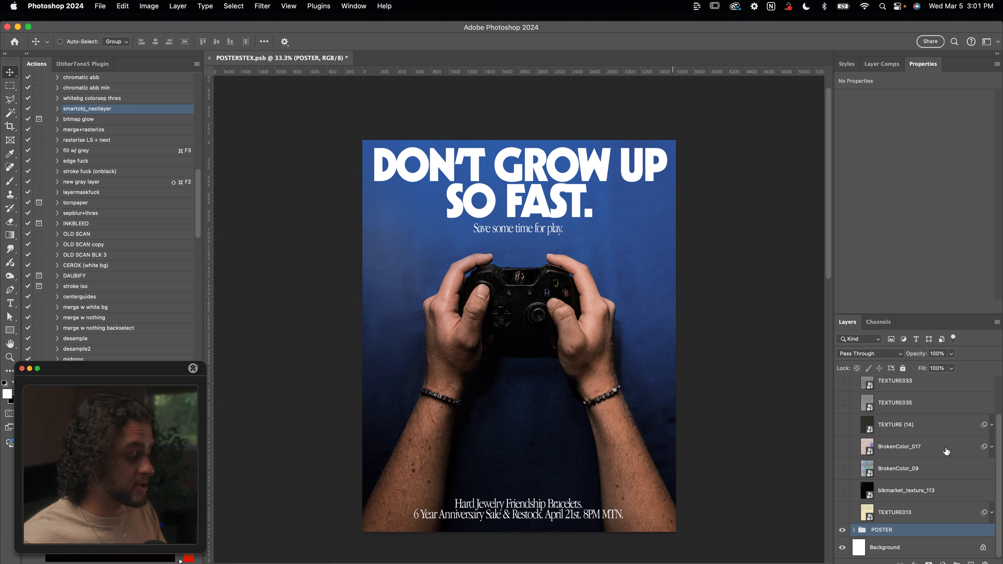
left_click(908, 426)
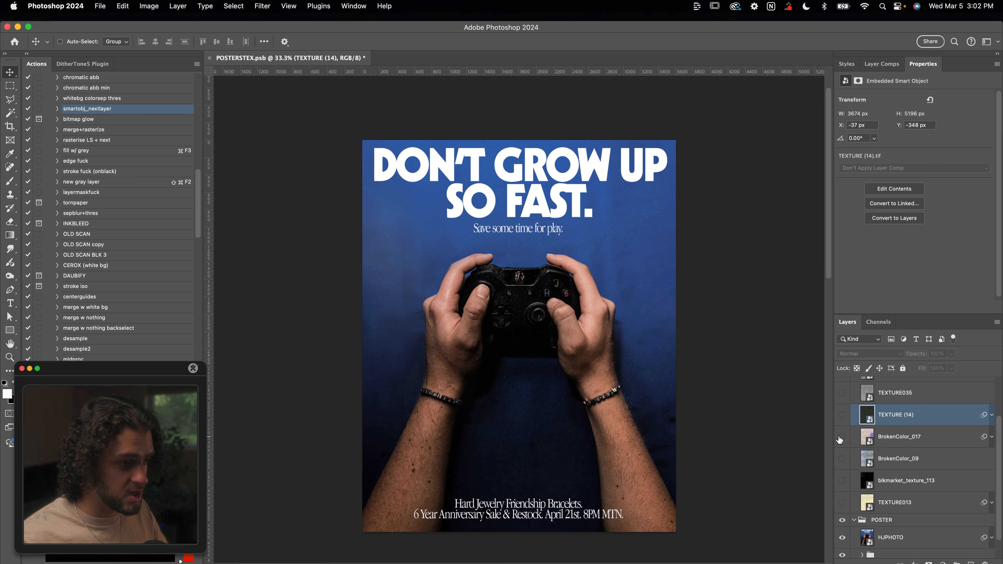
left_click(841, 429)
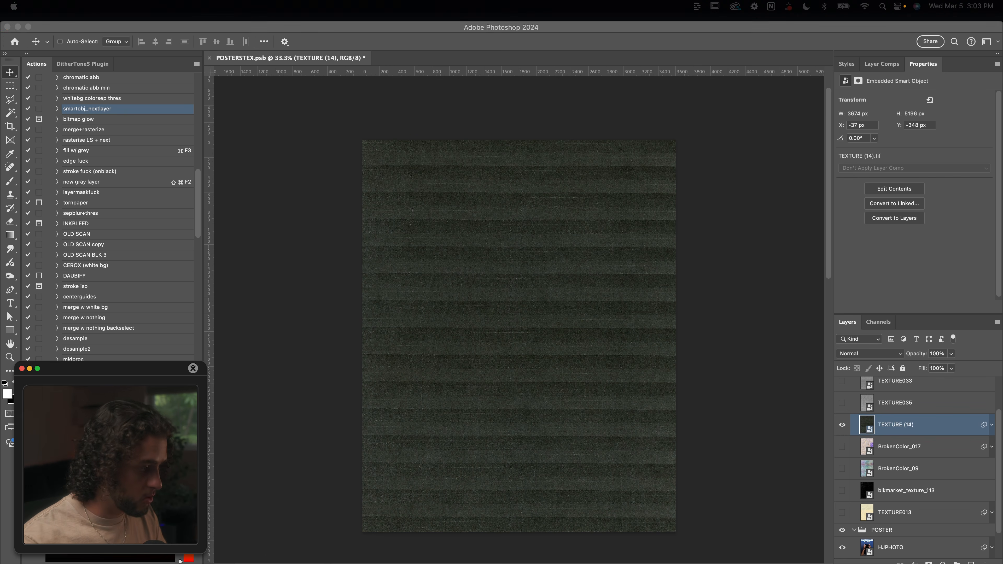
Place the TEXTURE085 file into the document and move it with TEXTURE (14) into the POSTER group above HJPHOTO.
key("super+Tab")
left_click_drag(472, 346, 328, 337)
key("Return")
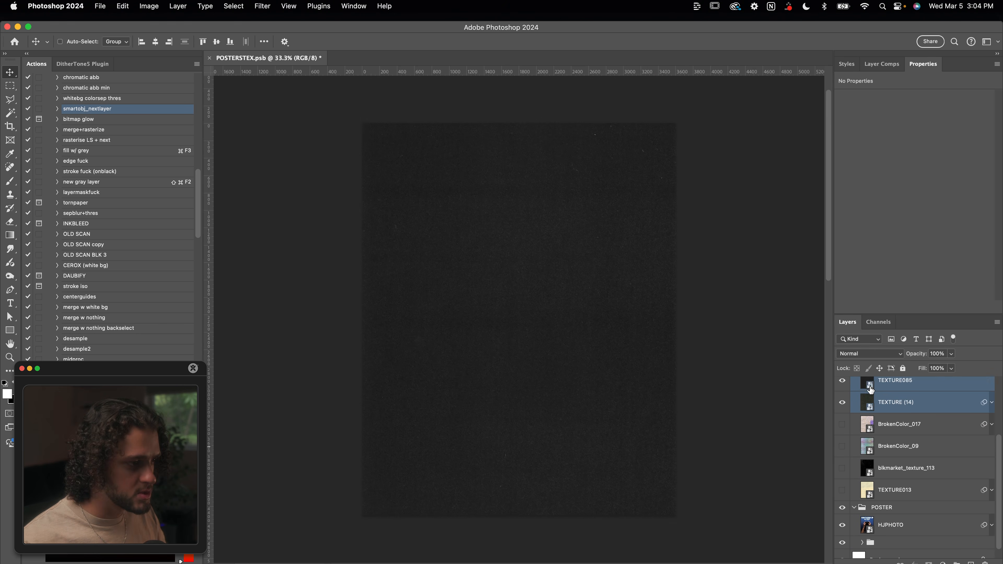
left_click_drag(889, 392, 889, 505)
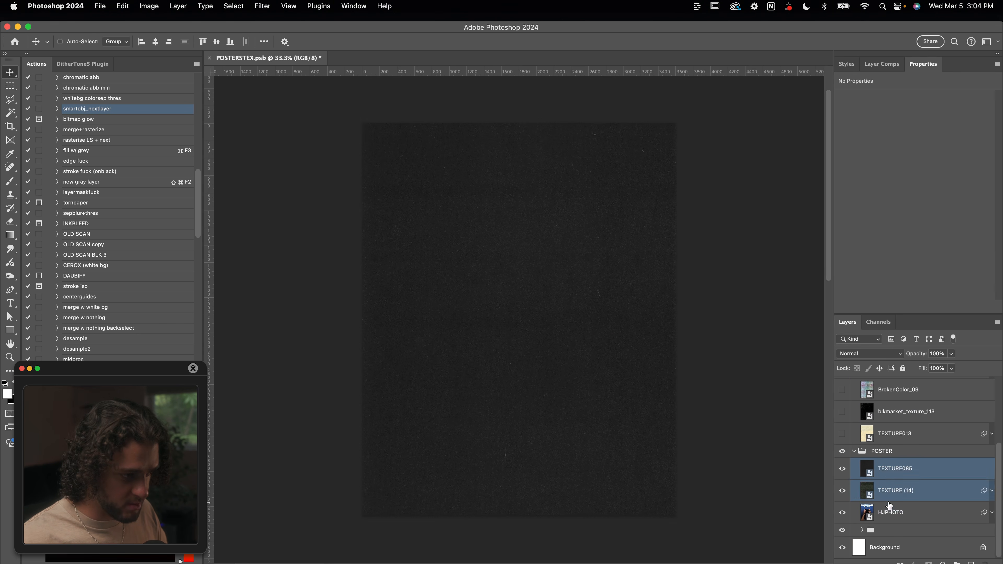
Hide the TEXTURE085 layer and set the TEXTURE (14) layer's blend mode to Screen.
left_click(889, 472)
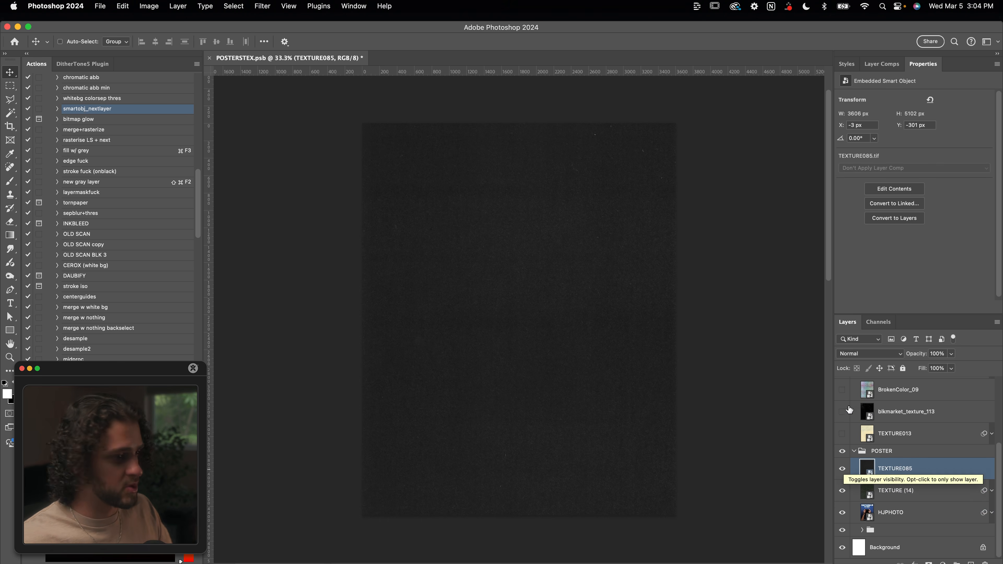
left_click(838, 466)
left_click(892, 491)
left_click(857, 354)
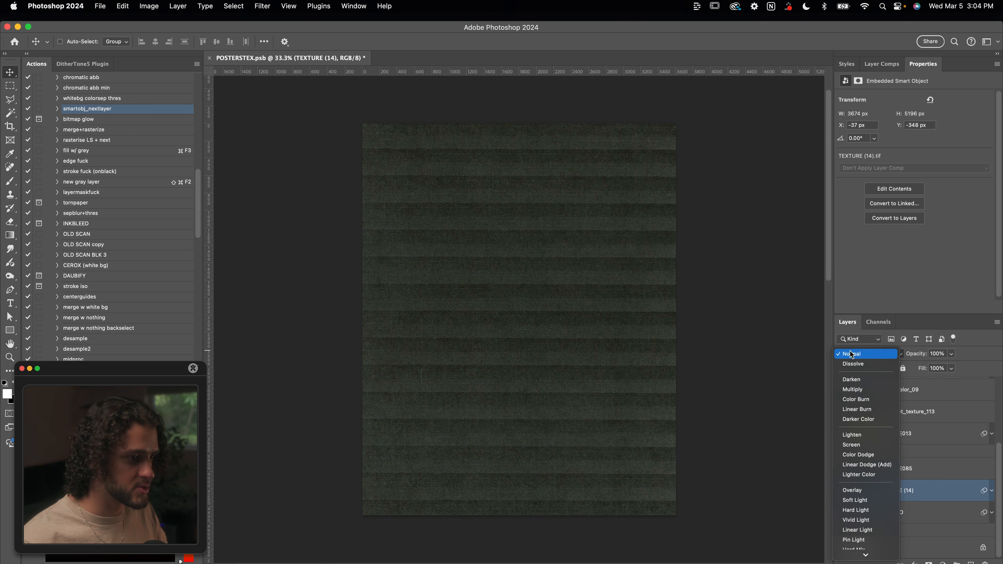
left_click(850, 444)
Apply a Levels adjustment to the TEXTURE (14) layer with the midtone input set to 0.56.
key("super+l")
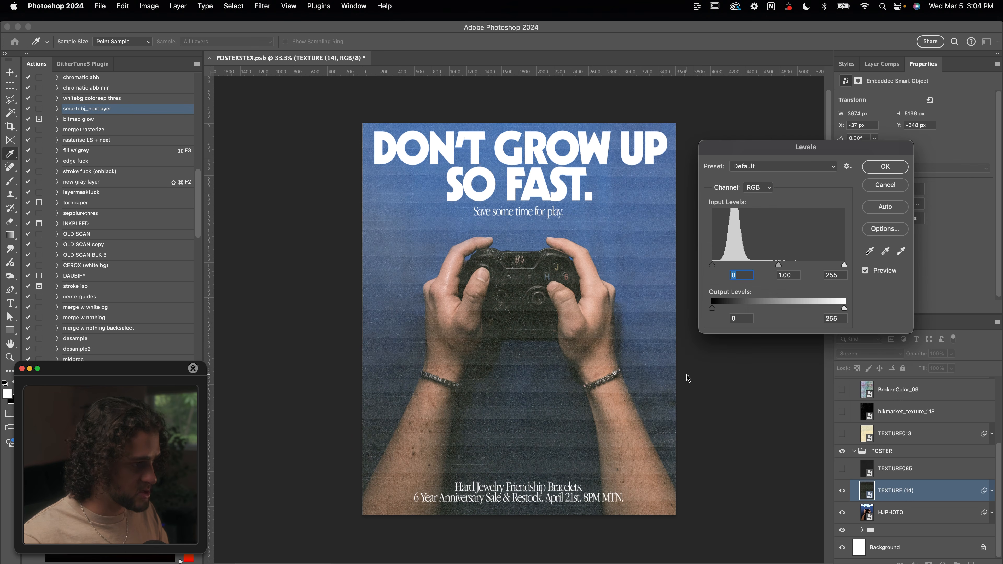
left_click_drag(777, 265, 802, 268)
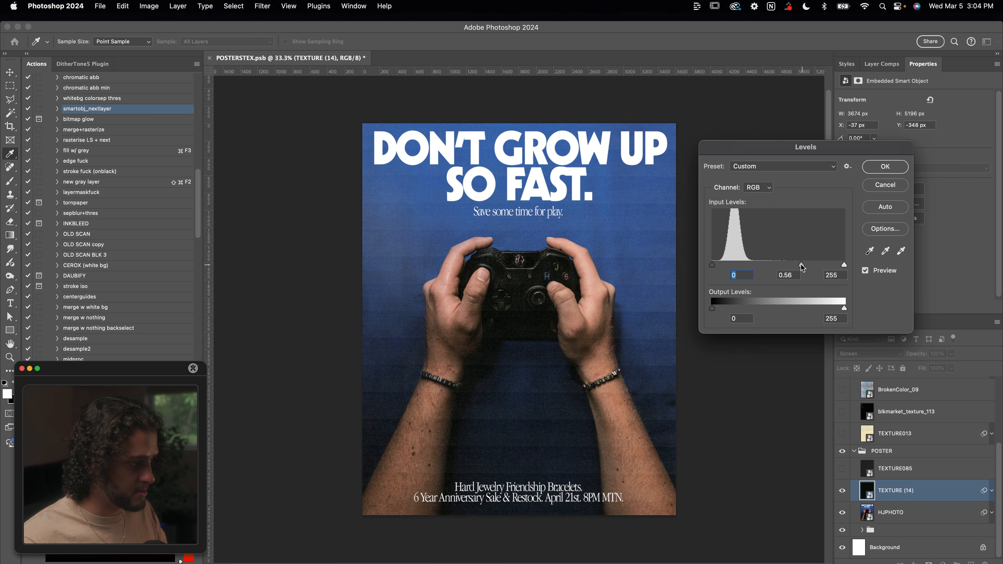
key("Return")
Hide TEXTURE (14), show the TEXTURE085 layer and set its blend mode to Lighten.
left_click(842, 490)
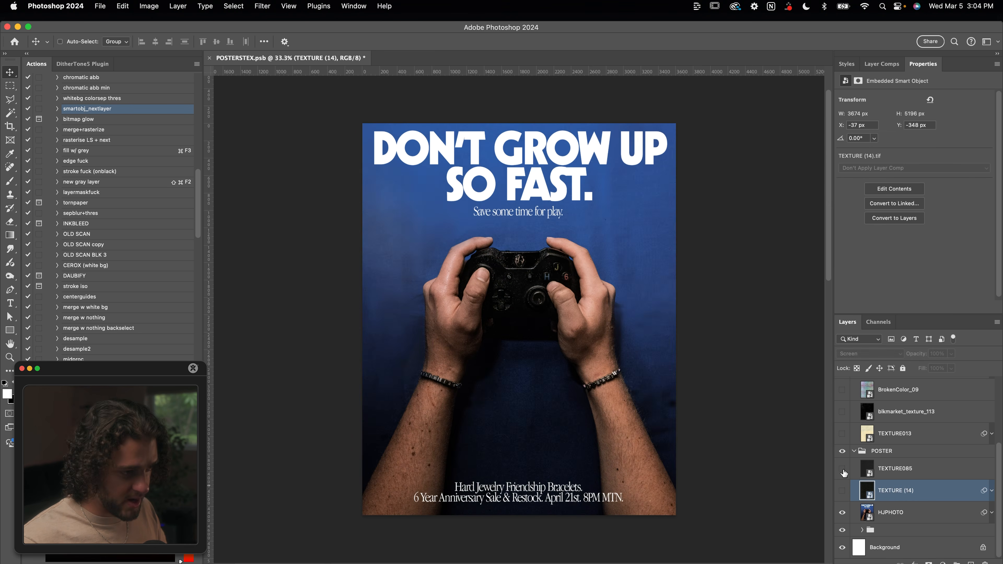
left_click(843, 469)
left_click(884, 471)
left_click(865, 354)
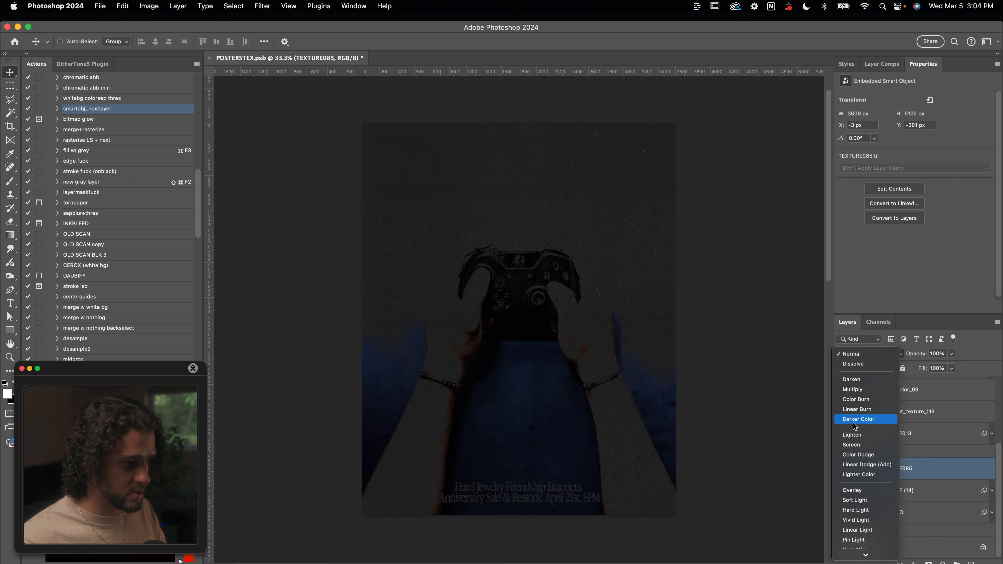
left_click(854, 435)
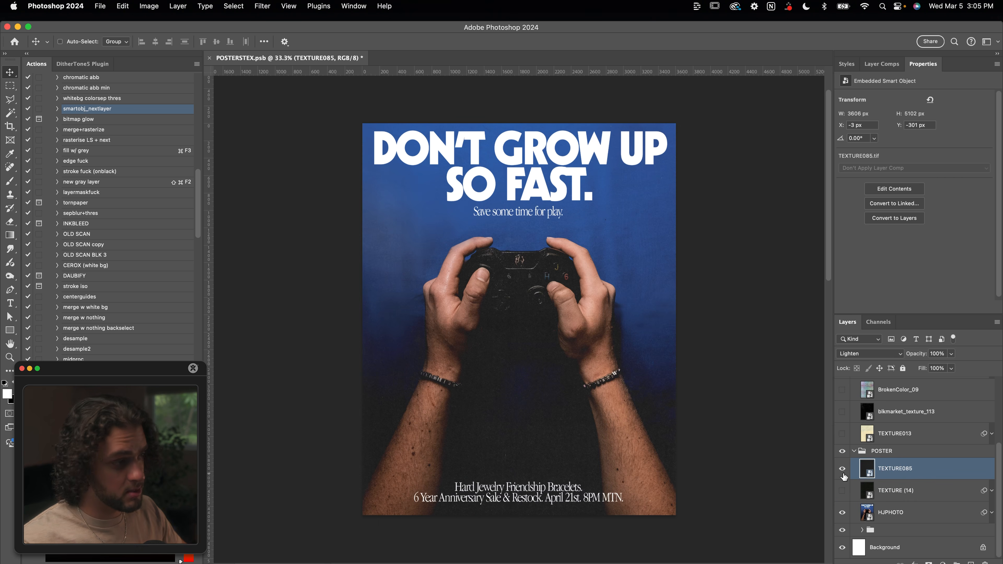
Show the TEXTURE (14) layer, reduce its opacity to 66%, and select TEXTURE085.
left_click(845, 490)
left_click(843, 490)
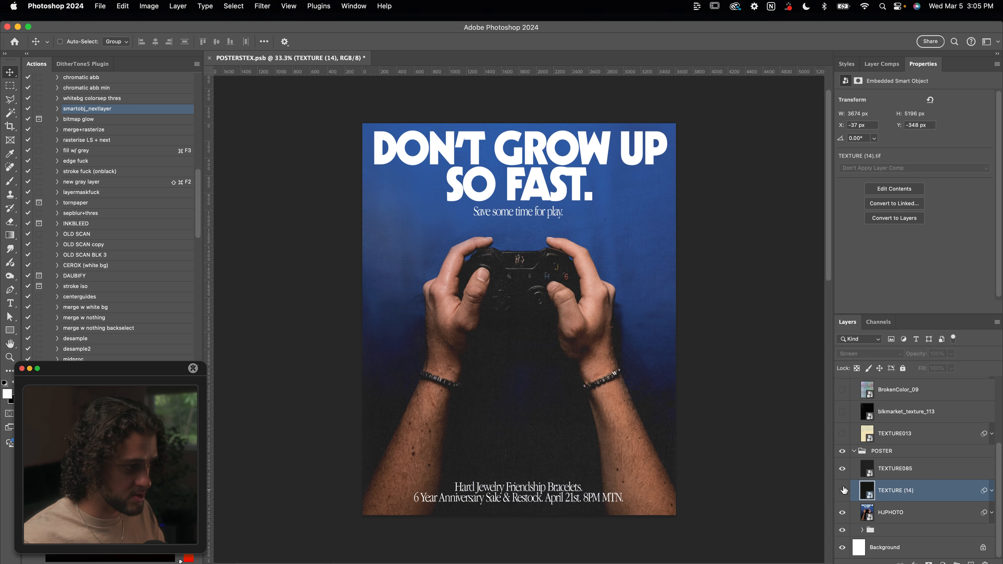
left_click_drag(951, 353, 935, 368)
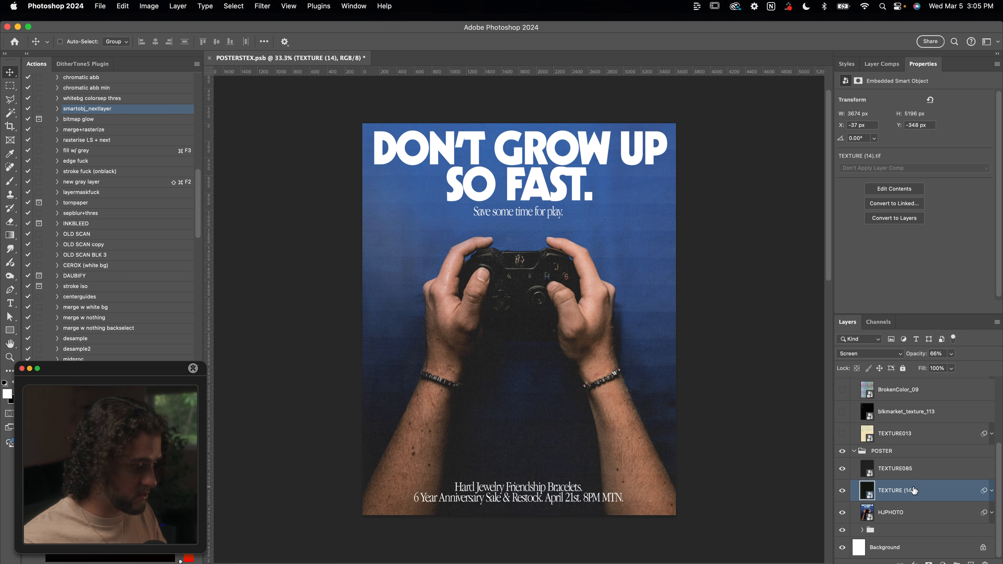
left_click(907, 476)
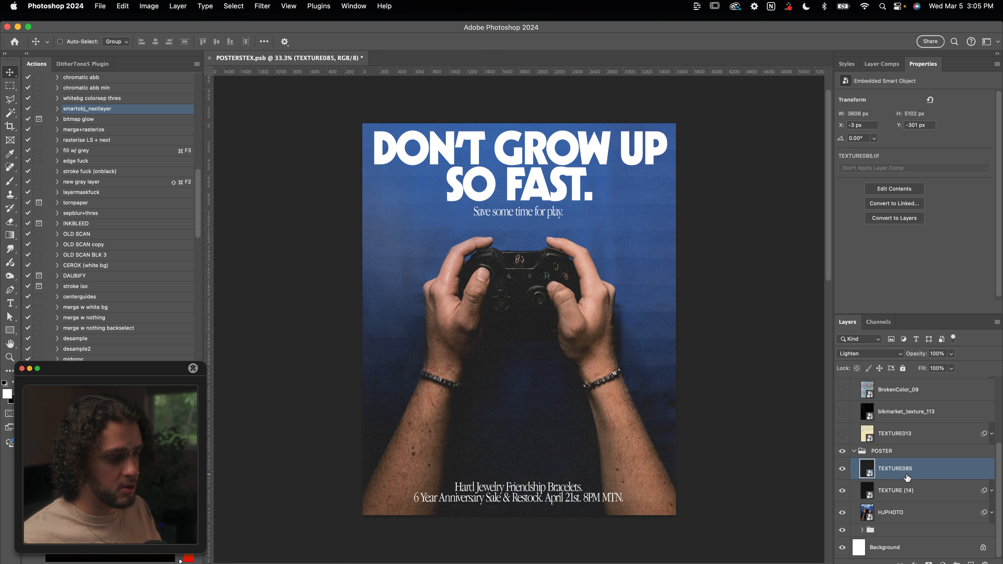
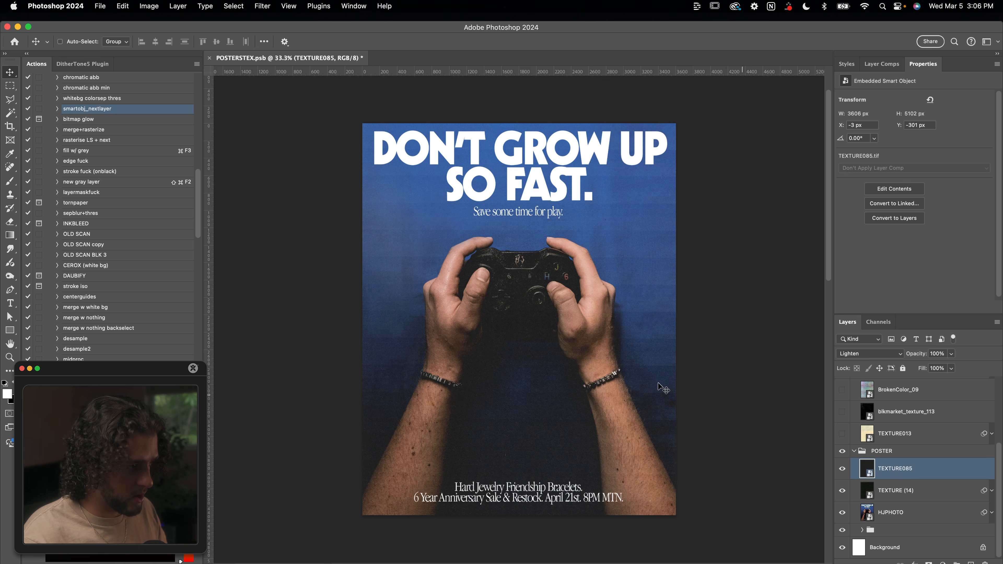
Move the TEXTURE013 layer into the POSTER group above TEXTURE085, show it and set its blend mode to Multiply.
left_click(882, 443)
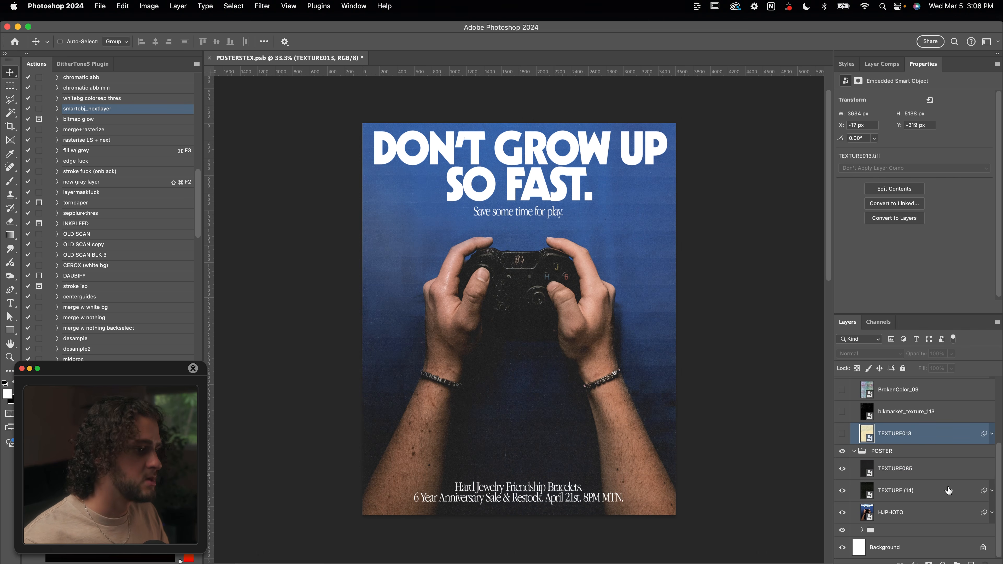
left_click_drag(917, 433, 915, 465)
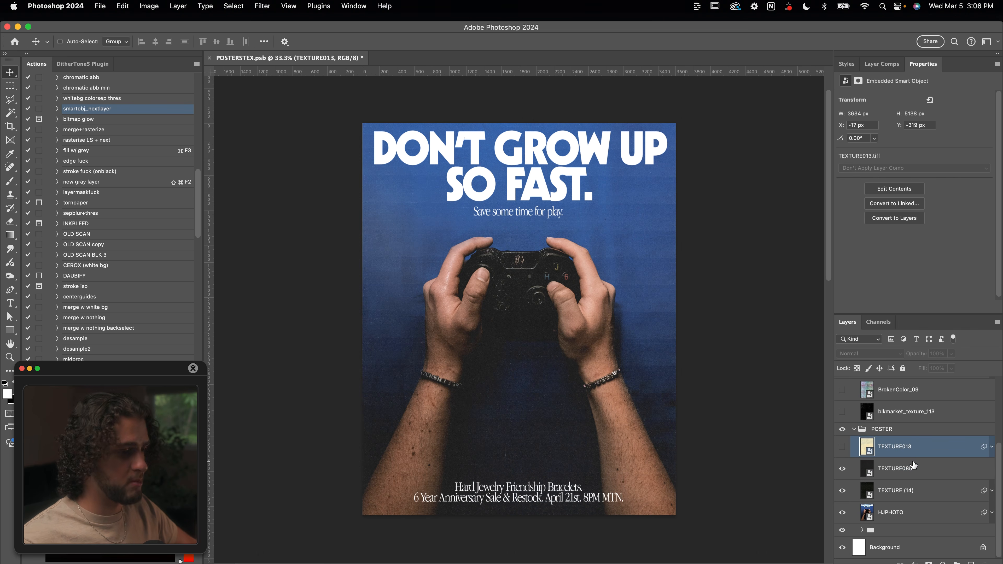
left_click(842, 446)
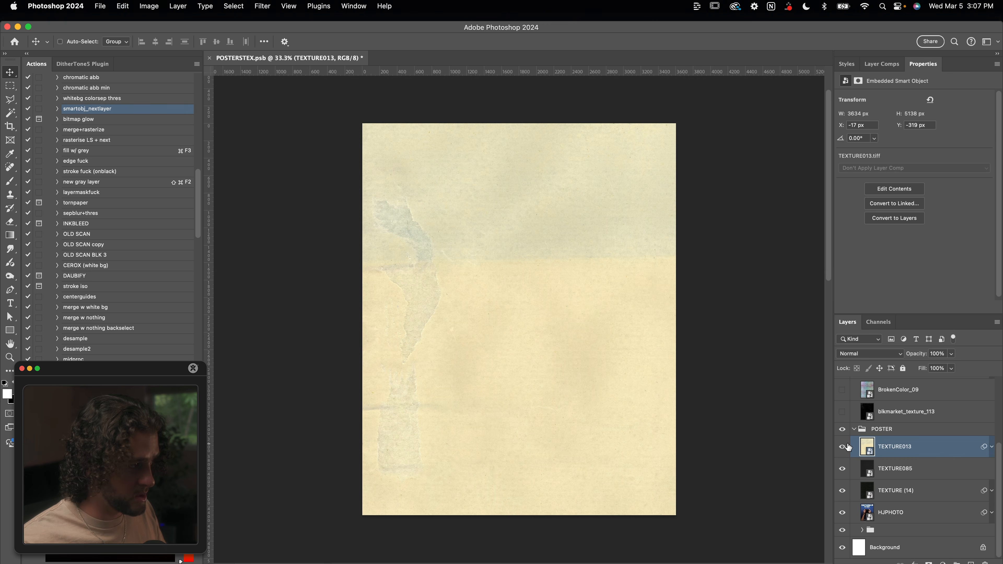
left_click(853, 355)
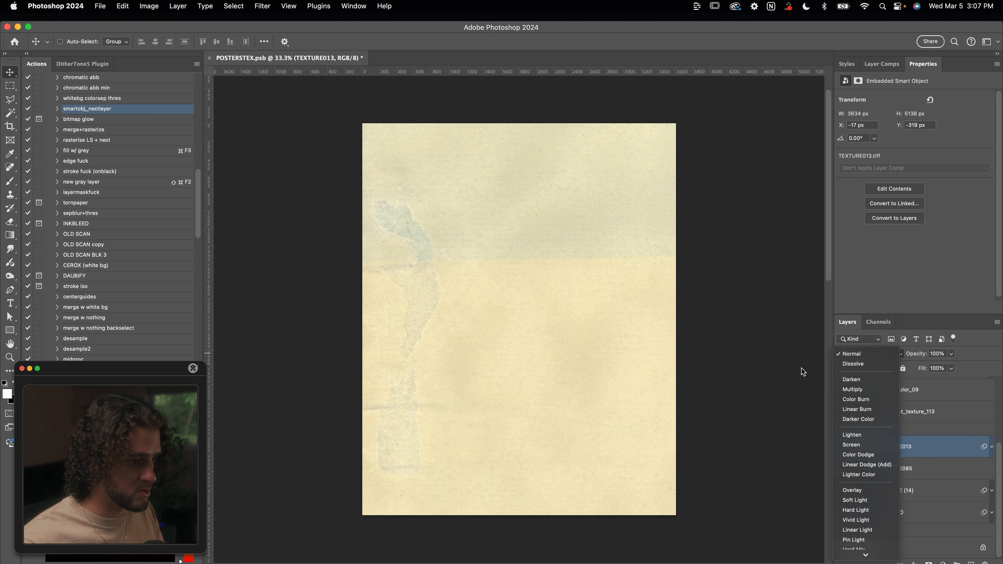
left_click(852, 393)
Apply a Levels adjustment to TEXTURE013 with the midtone input set to 1.22.
key("super+l")
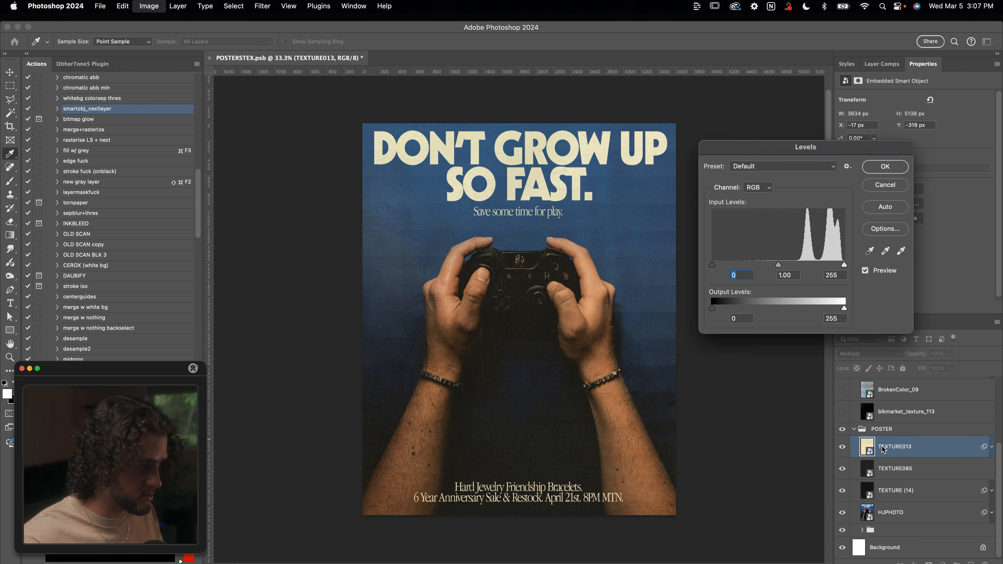
left_click_drag(778, 264, 771, 272)
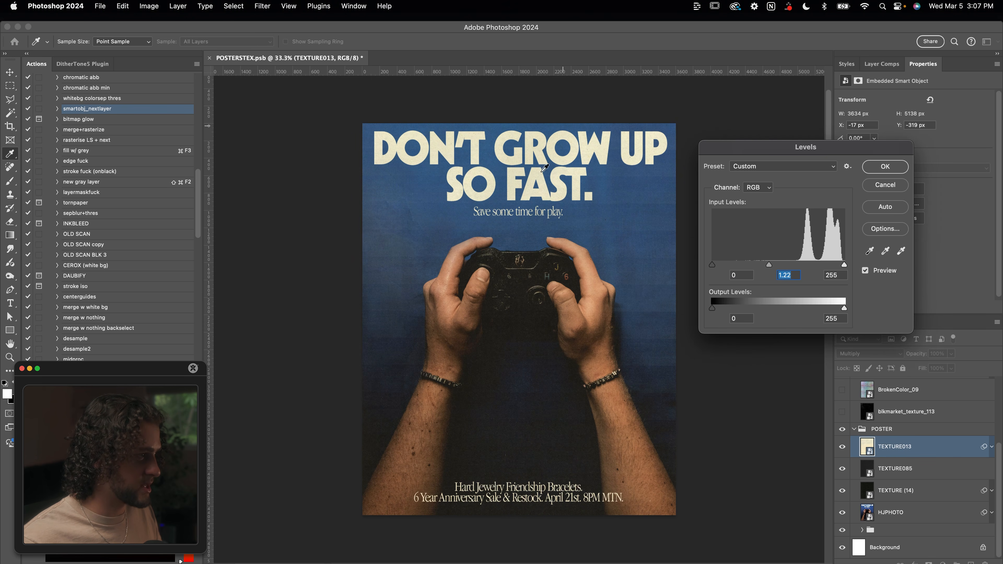
scroll(545, 168, "up", 3)
scroll(525, 180, "down", 2)
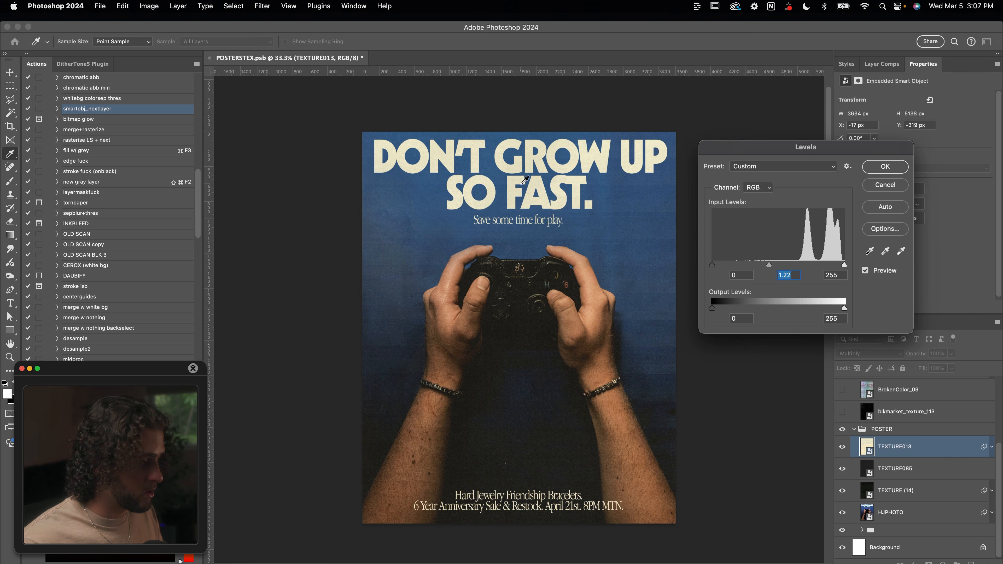
scroll(527, 350, "up", 1)
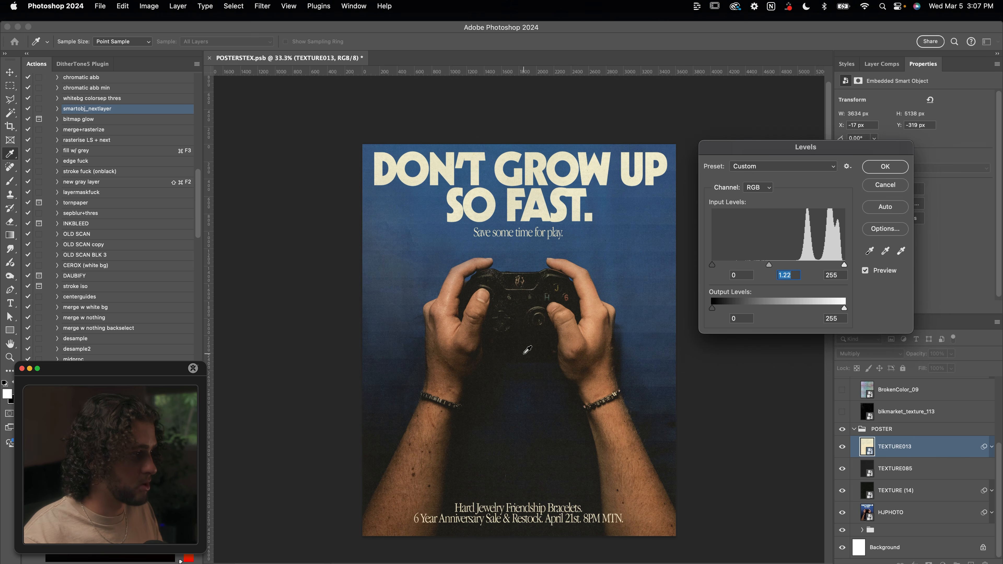
scroll(527, 350, "down", 2)
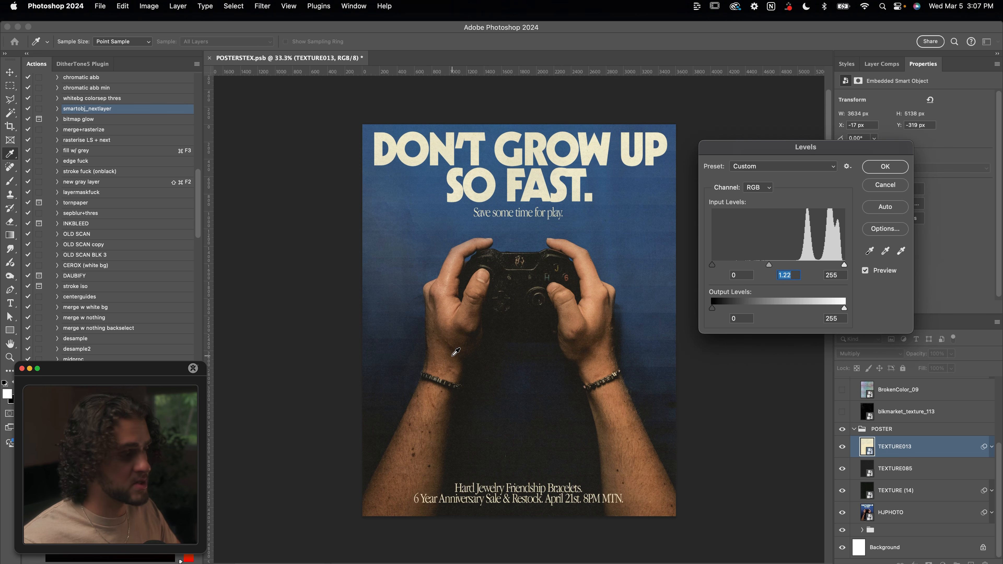
key("Return")
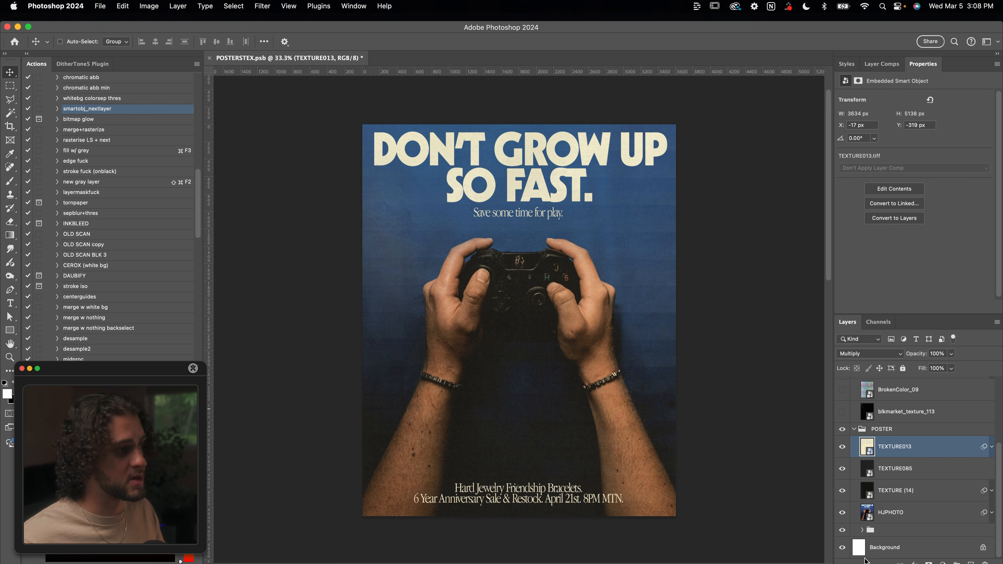
Move the BrokenColor_017 layer into the POSTER group above TEXTURE013 with its blend mode set to Soft Light.
scroll(927, 424, "up", 2)
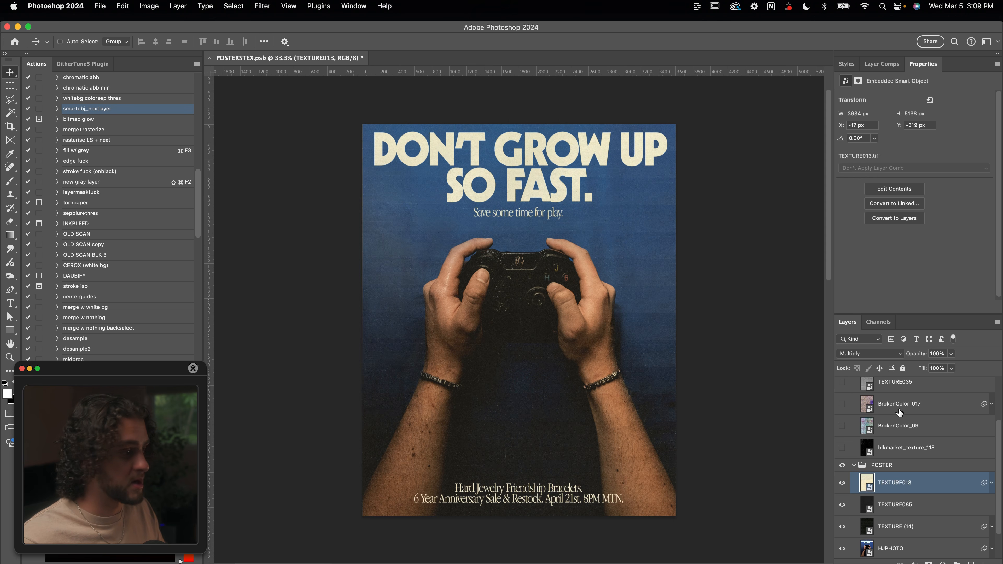
left_click_drag(897, 409, 897, 475)
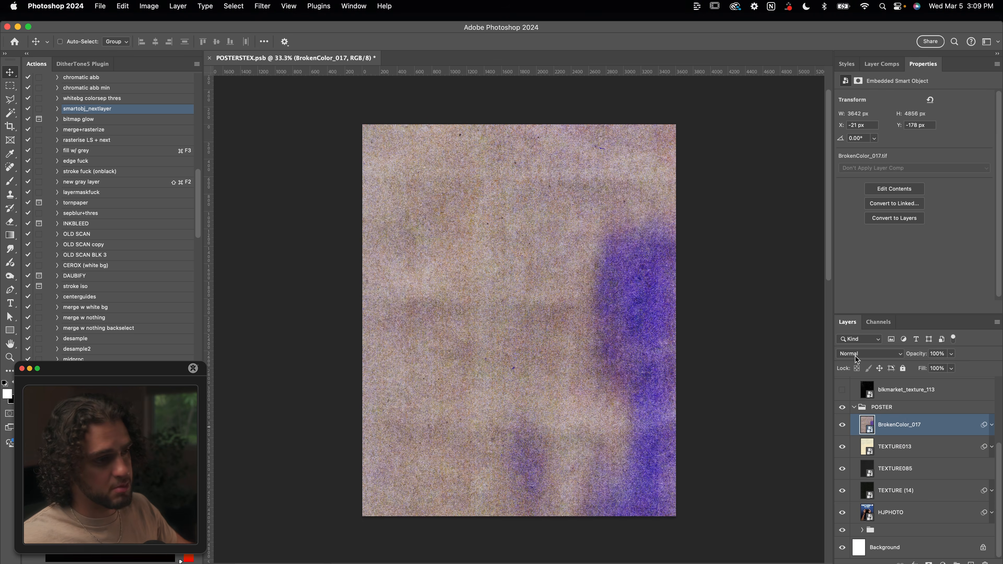
left_click(855, 355)
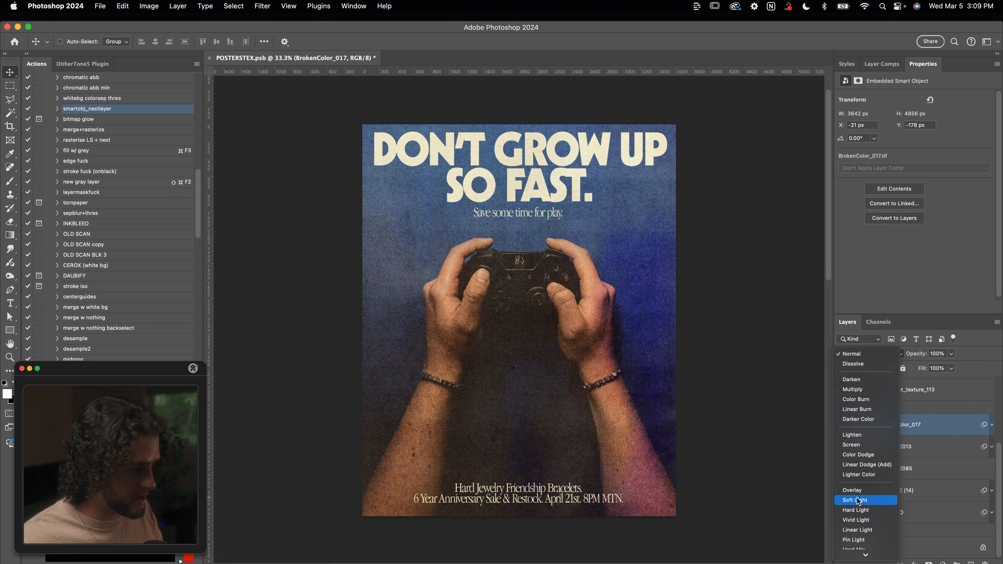
scroll(856, 494, "down", 3)
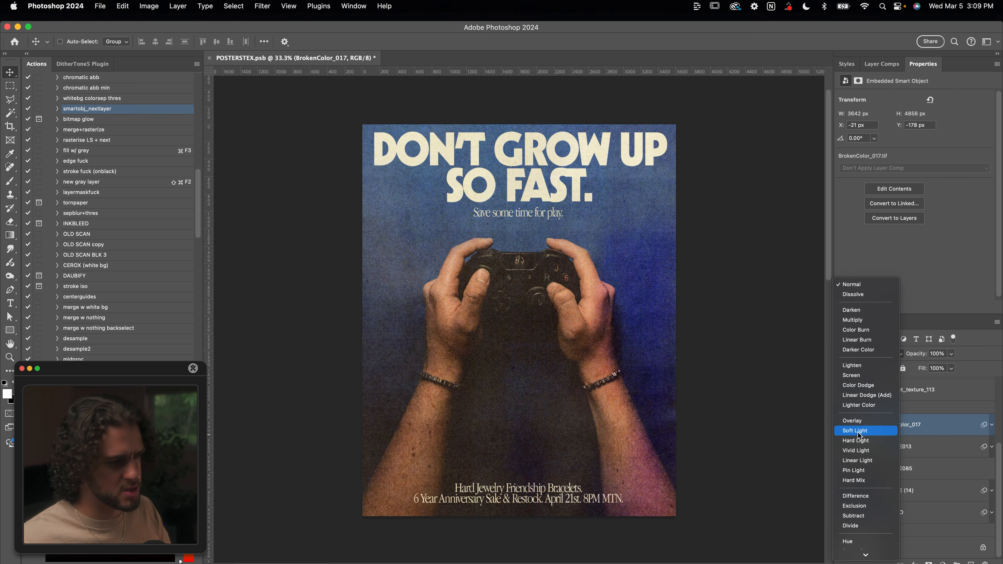
left_click(857, 432)
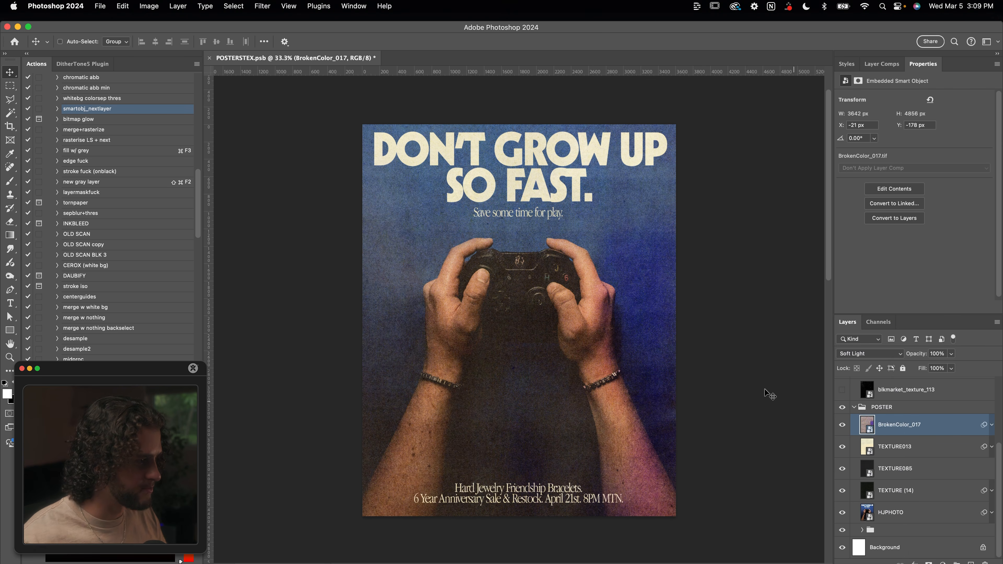
Set BrokenColor_017's opacity to 50% and toggle its visibility to compare the poster with and without it.
left_click(951, 354)
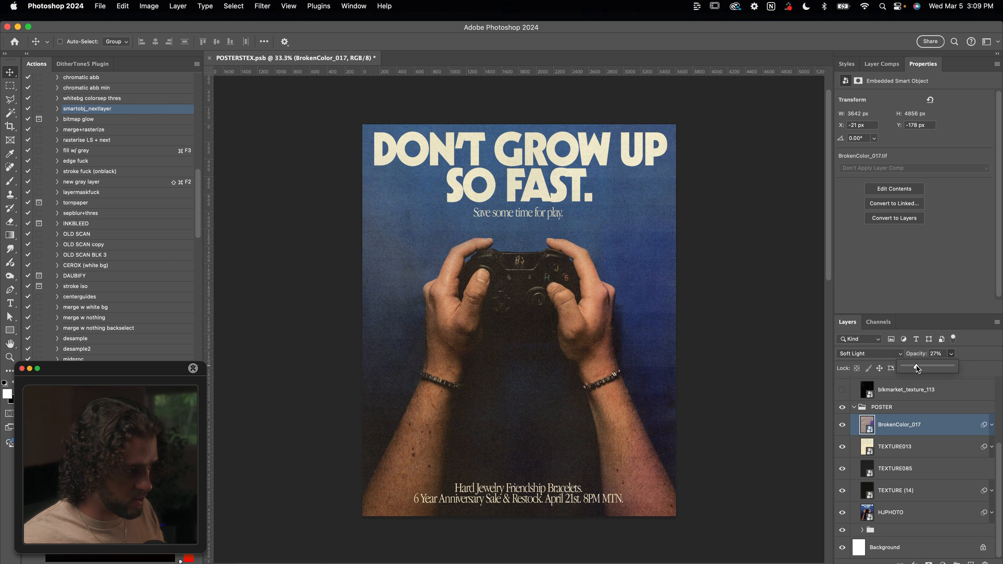
left_click(911, 424)
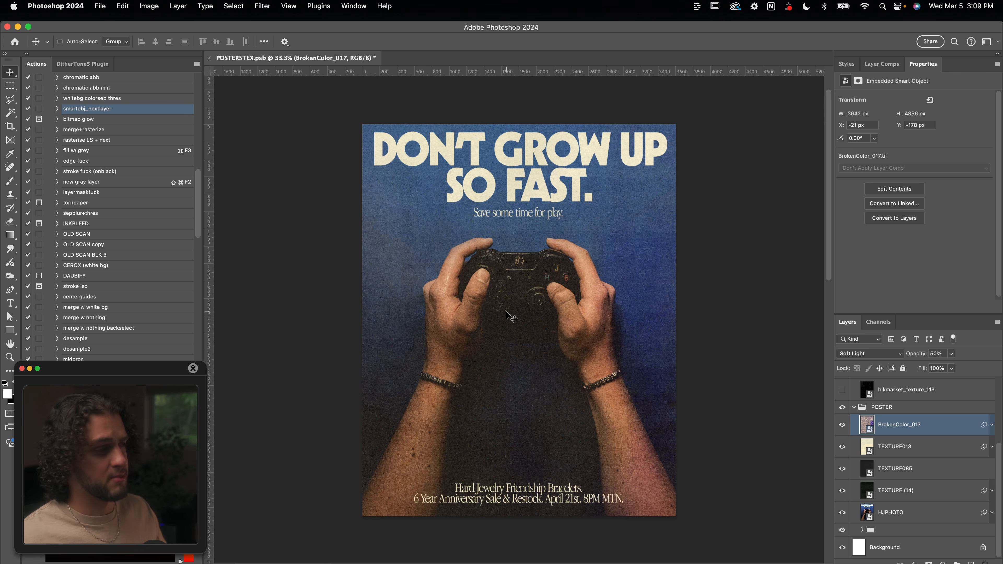
left_click(842, 430)
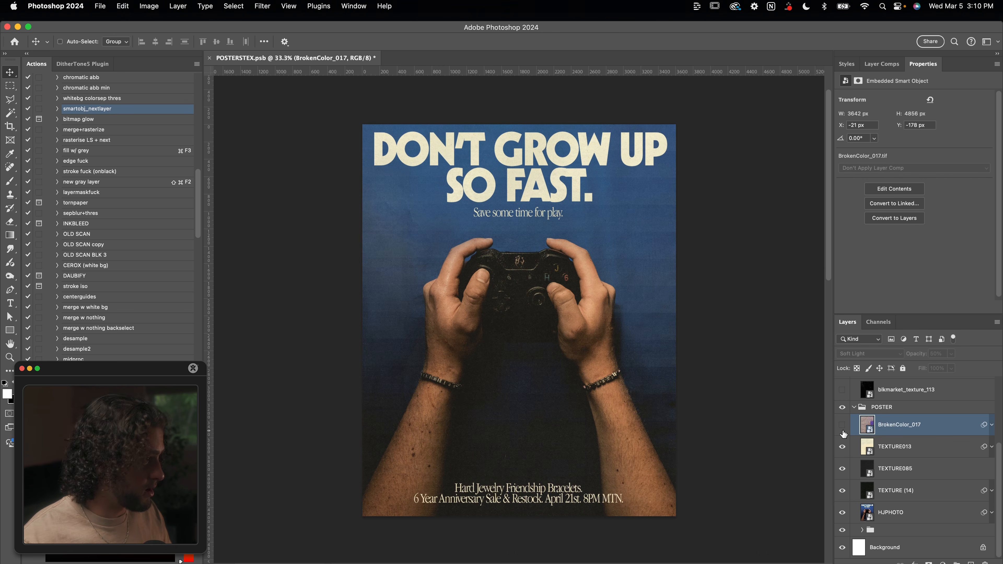
left_click(842, 426)
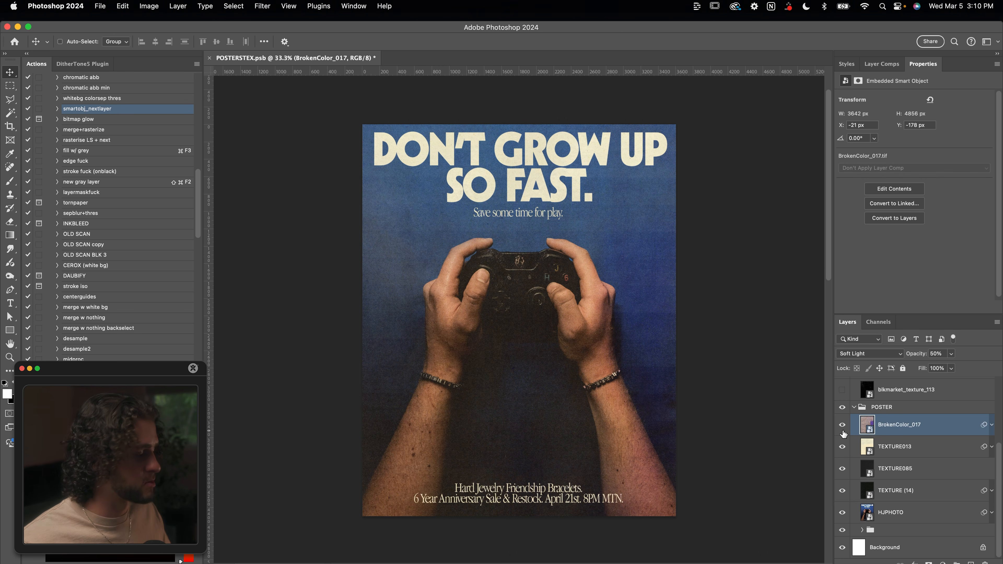
Edit the upper Levels smart filter on TEXTURE013 to darken its midtones.
scroll(802, 398, "up", 1)
key("alt+bracketleft")
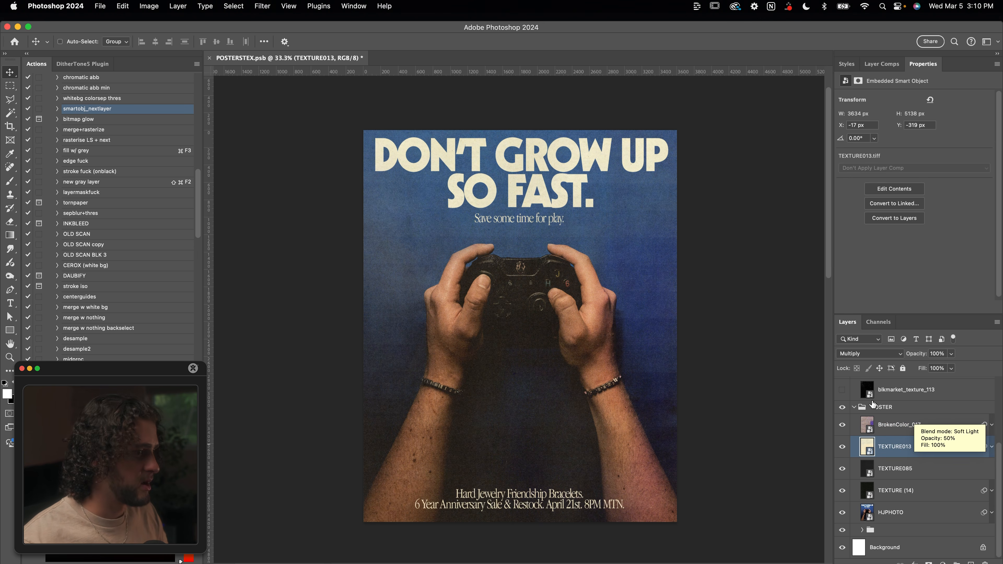
left_click(991, 447)
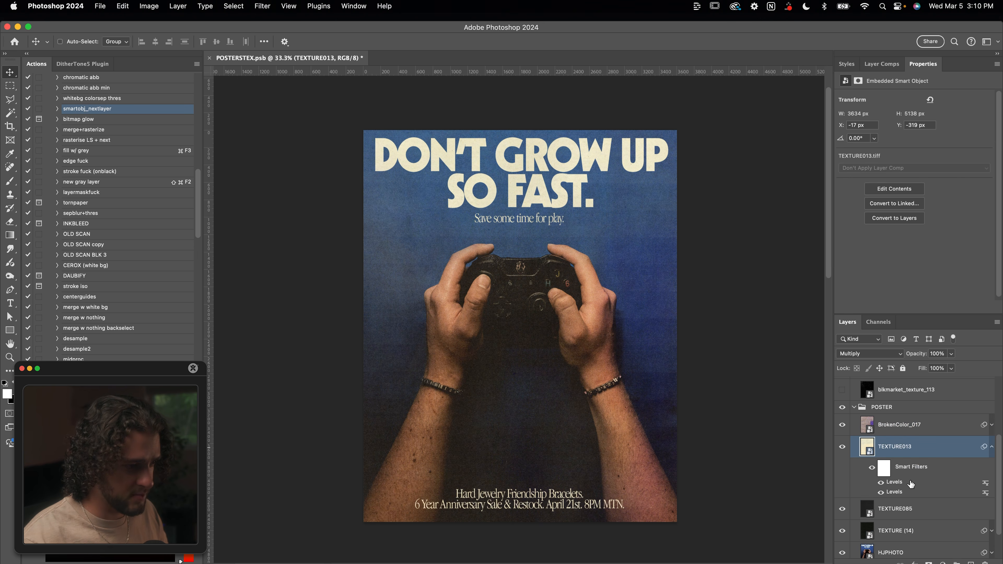
double_click(894, 483)
mouse_move(772, 267)
left_mouse_down()
mouse_move(801, 269)
mouse_move(790, 269)
left_mouse_up()
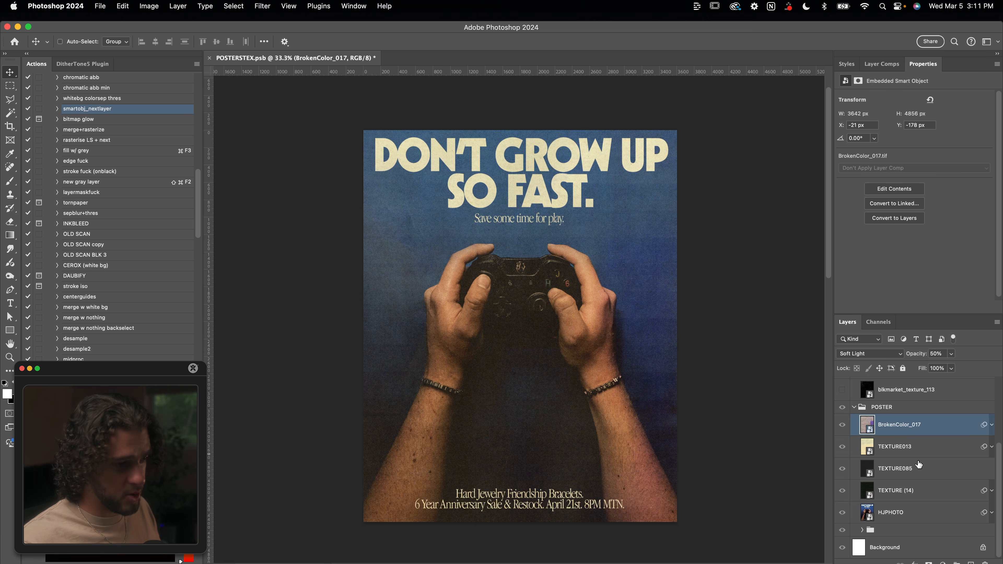
Group the layers from BrokenColor_017 down to TEXTURE (14) and name the group TEXTURE STACK.
left_click(905, 495, "shift")
key("super+g")
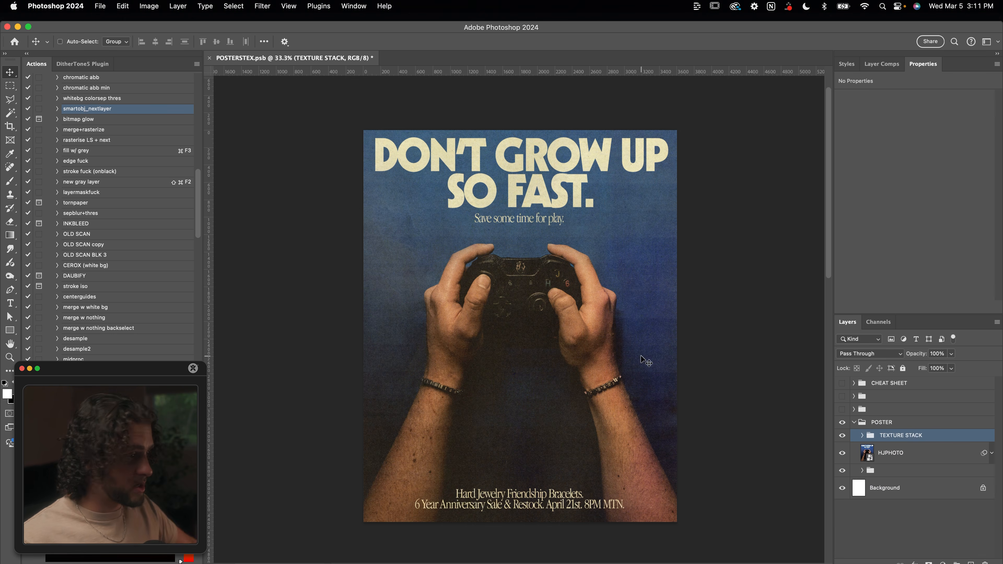
Inspect the textured poster up close, then hide the TEXTURE STACK group to compare it with the untextured version.
key("super+equal")
key("super+equal")
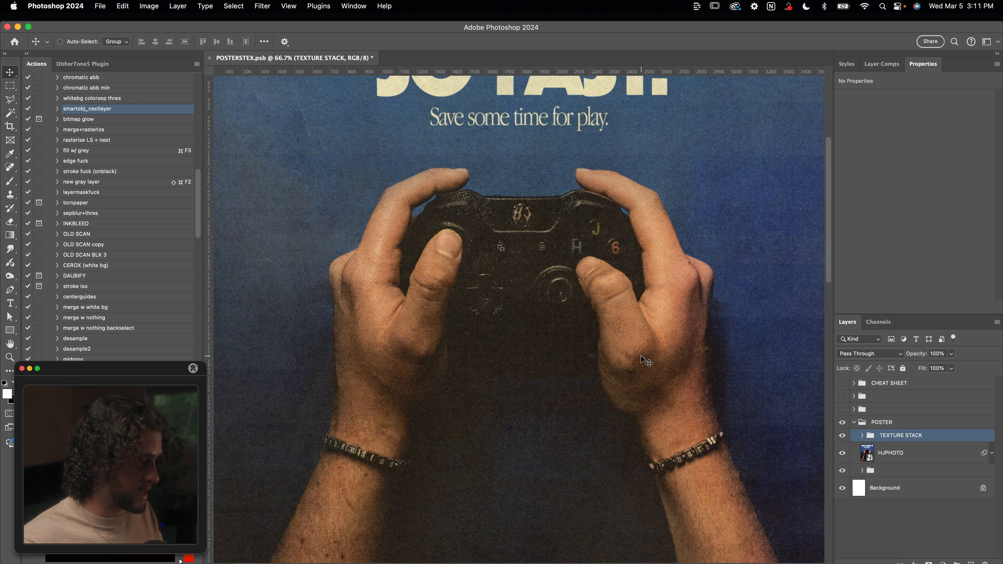
key("super+minus")
key("super+minus")
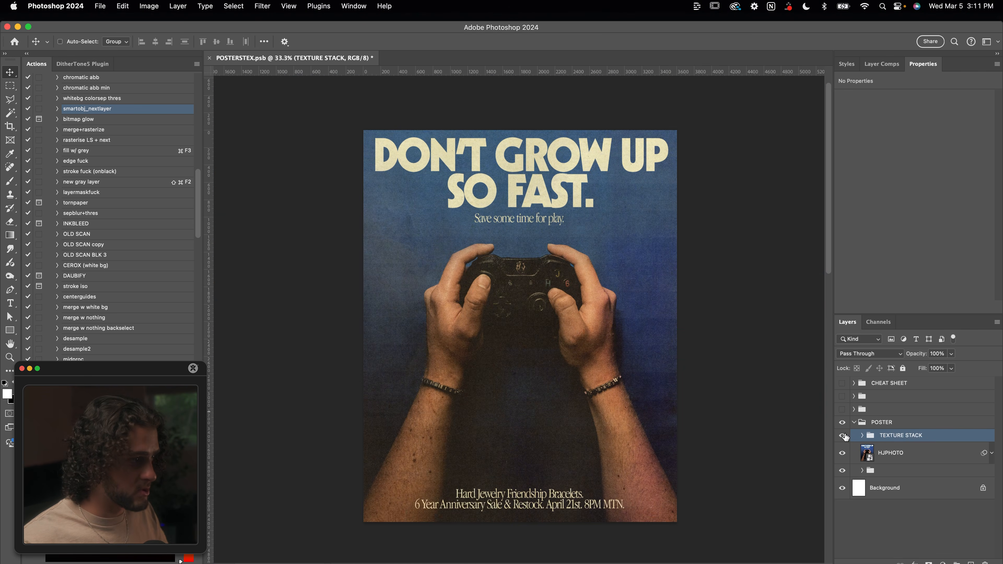
left_click(842, 436)
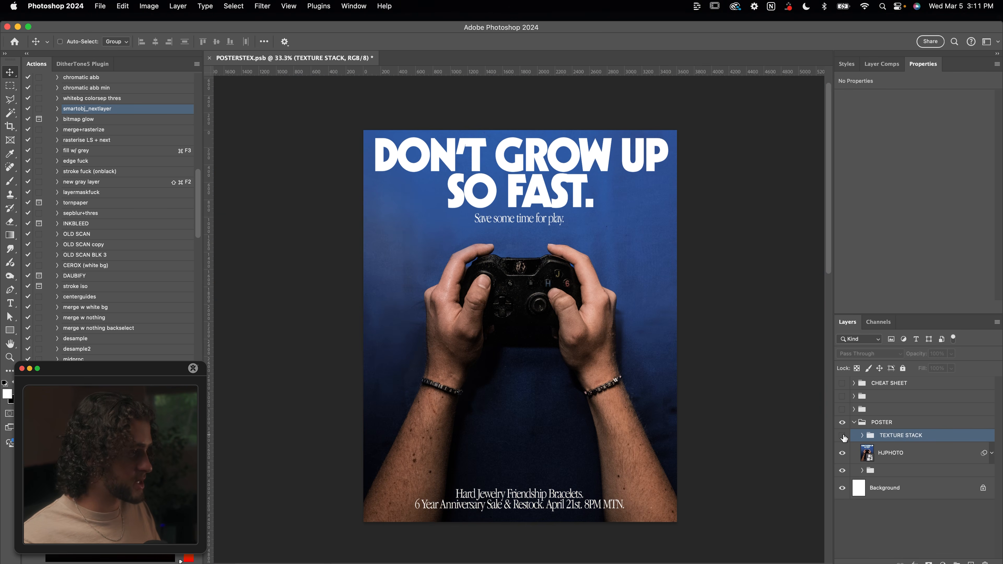
Toggle the TEXTURE STACK group's visibility while zoomed in on the headline to compare the textured and untextured poster.
left_click(842, 435)
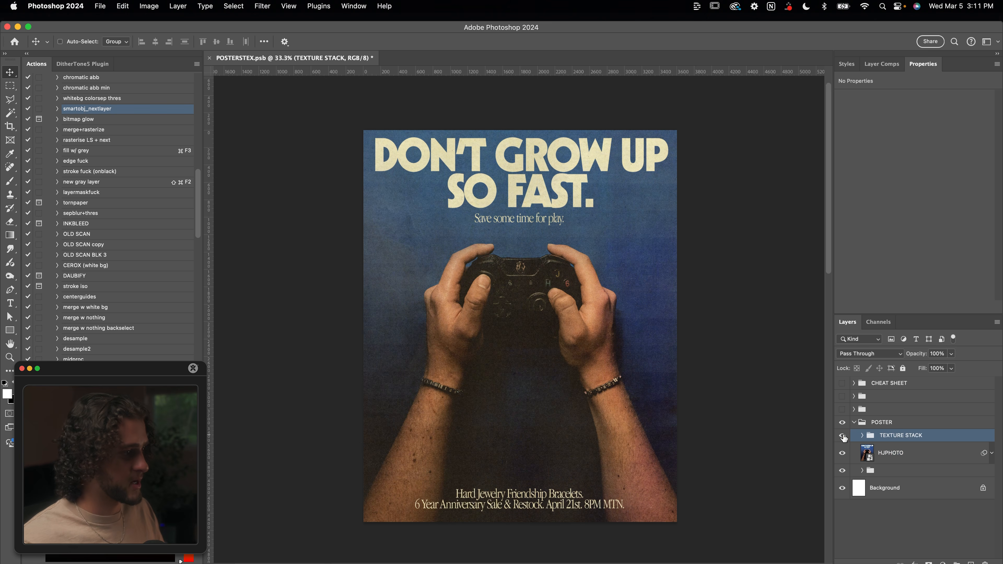
scroll(569, 334, "up", 3)
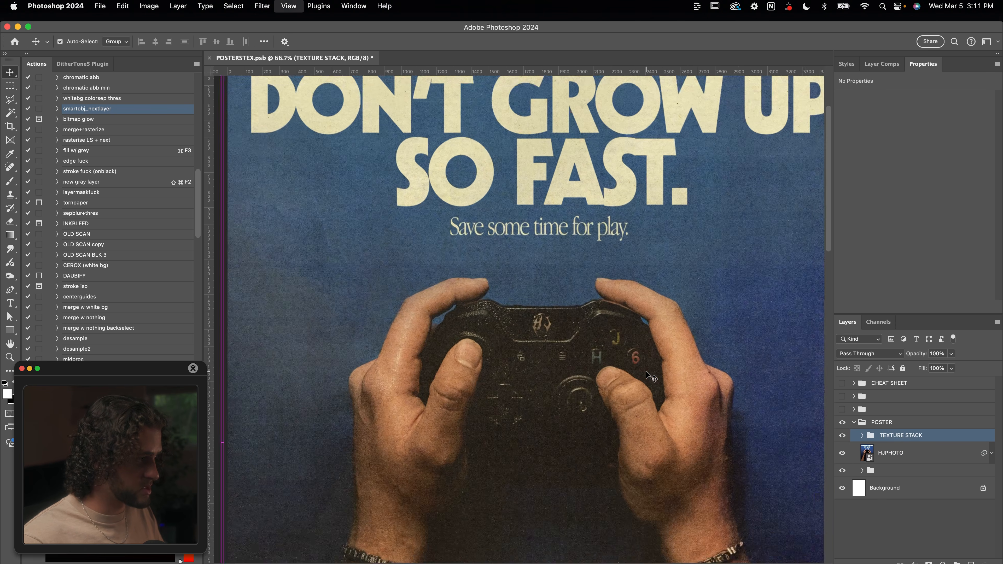
scroll(572, 336, "up", 3)
left_click(842, 435)
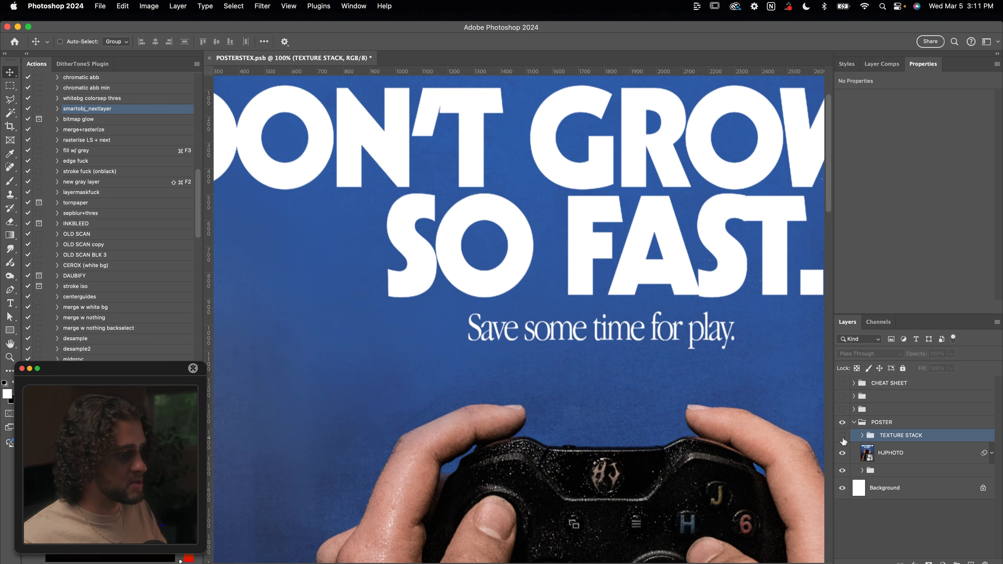
left_click(842, 438)
scroll(687, 395, "left", 2)
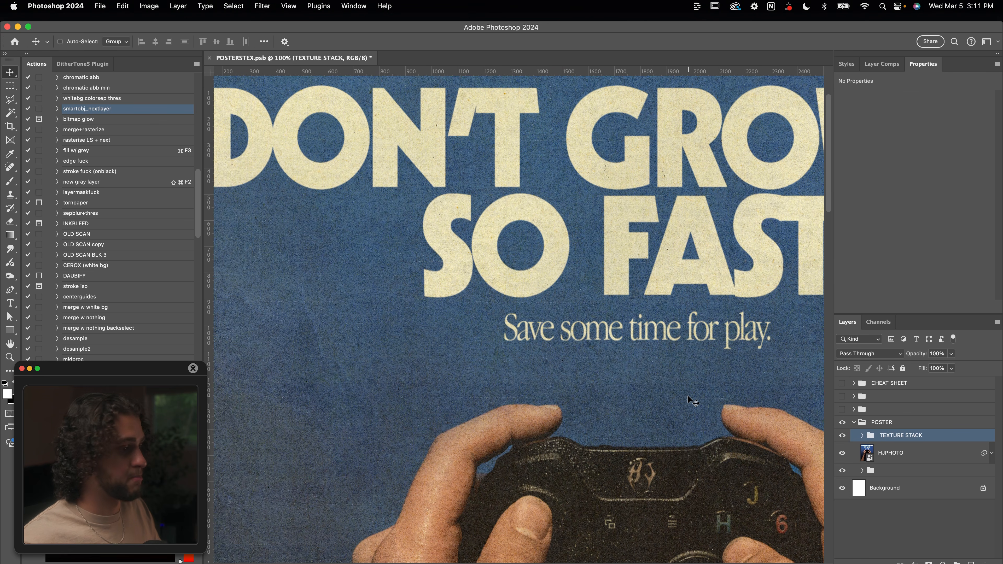
Expand HJPHOTO's smart filters and toggle the blur filters off and on to compare the text edges and photo up close.
left_click(991, 453)
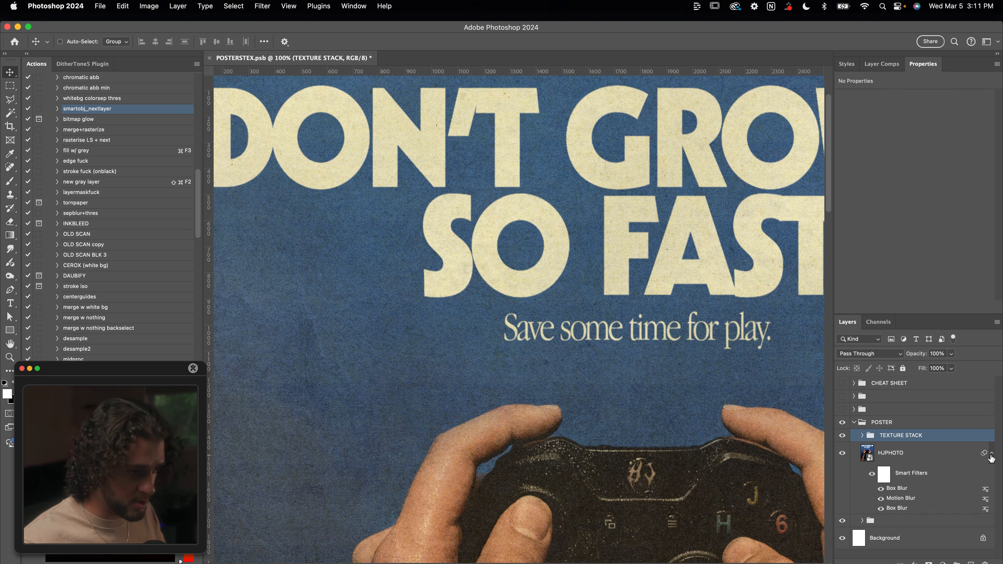
scroll(687, 435, "right", 10)
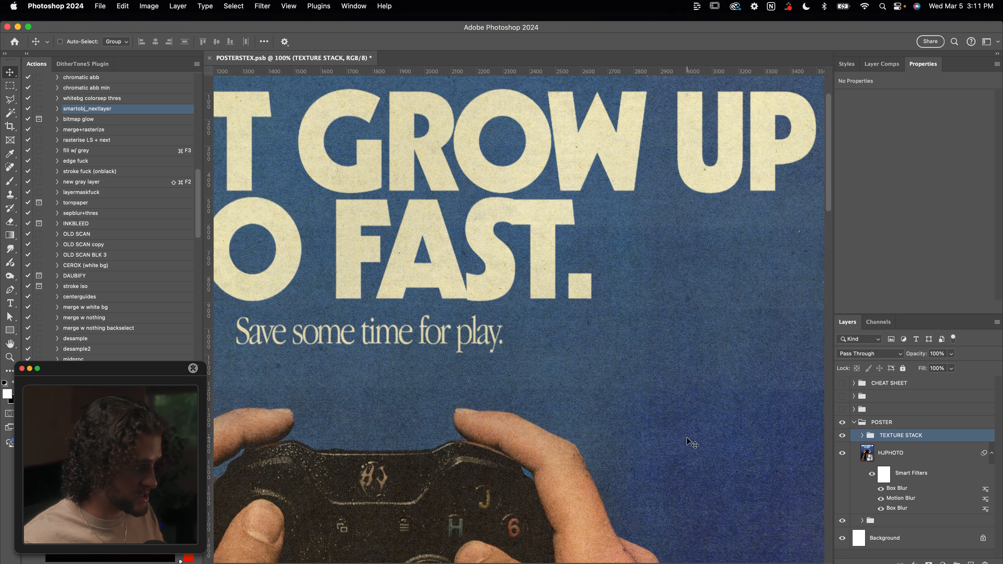
key("super+equal")
key("super+equal")
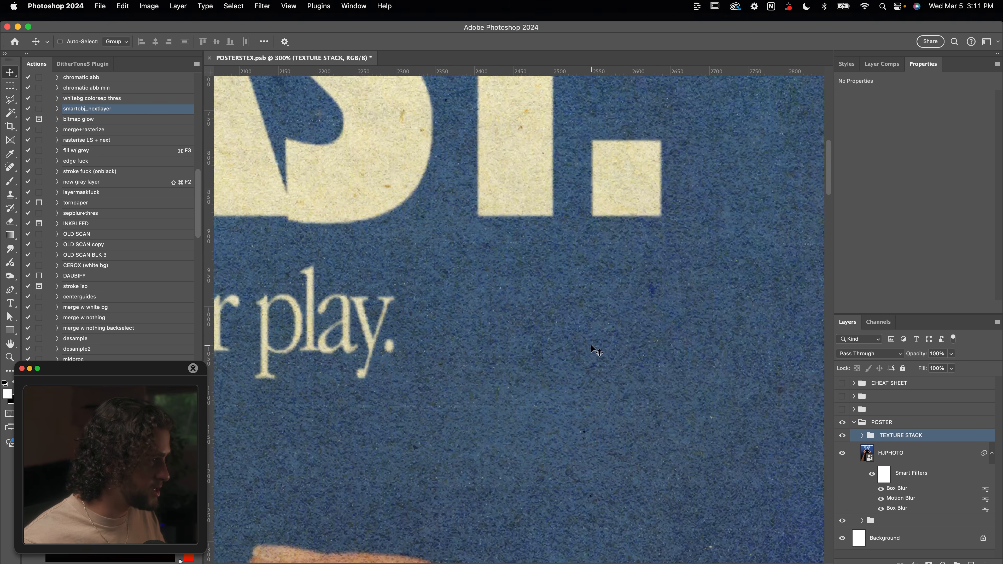
left_click(868, 476)
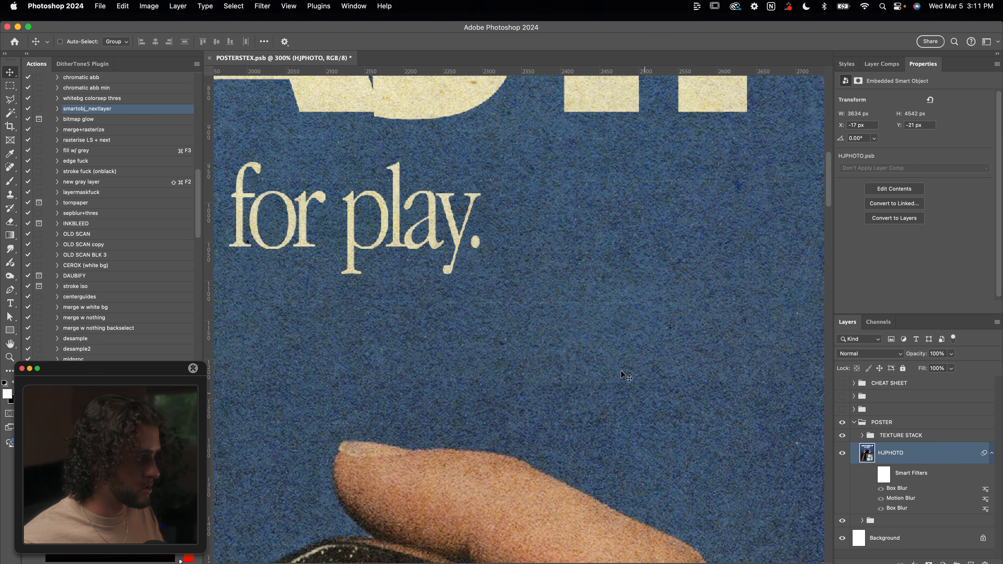
scroll(580, 301, "up", 3)
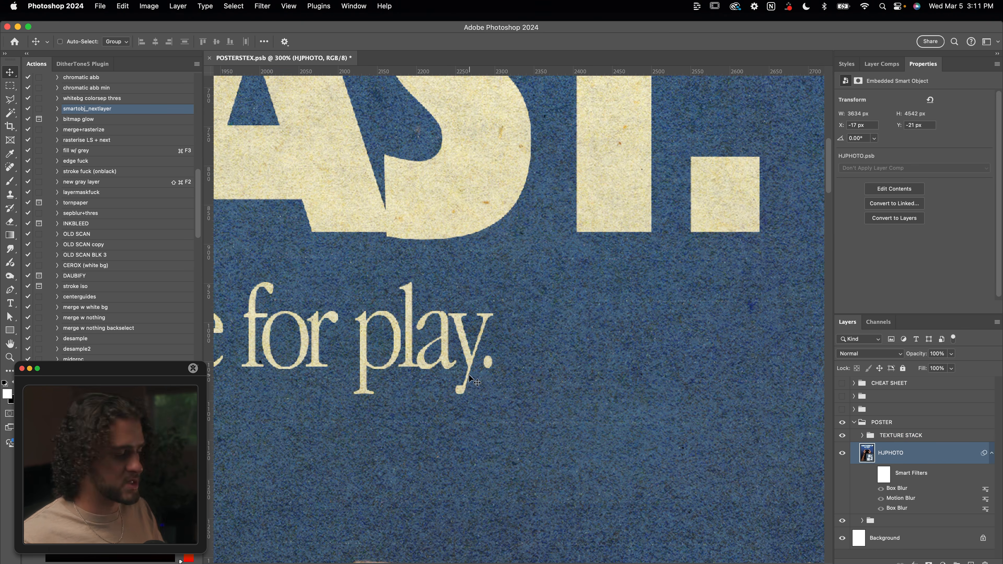
key("super+minus")
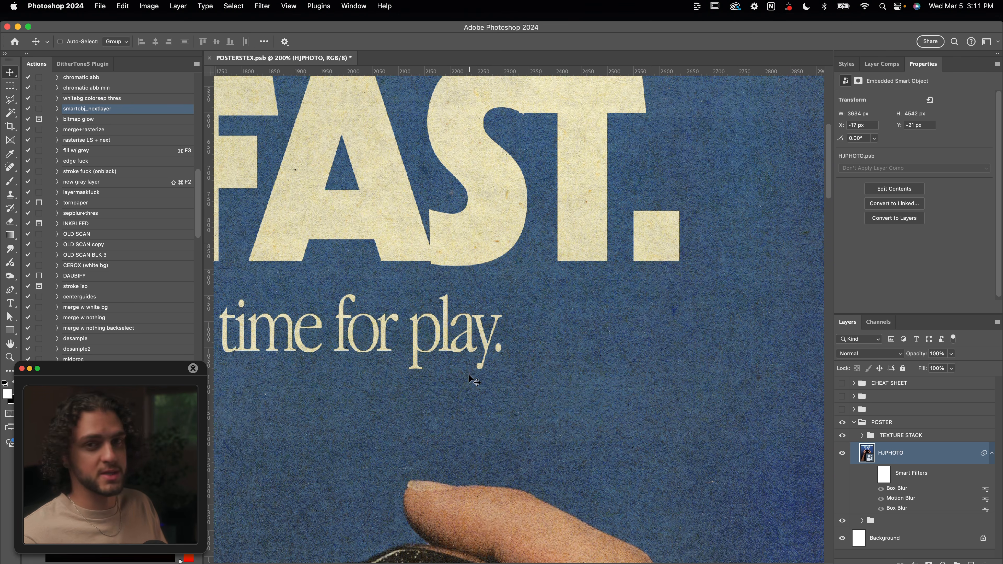
scroll(469, 374, "left", 10)
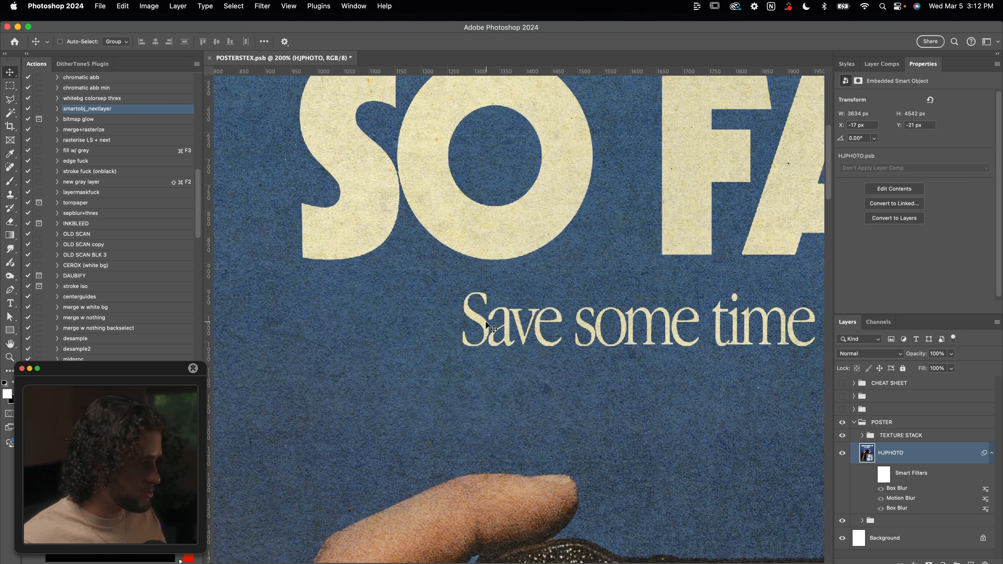
scroll(503, 319, "up", 3)
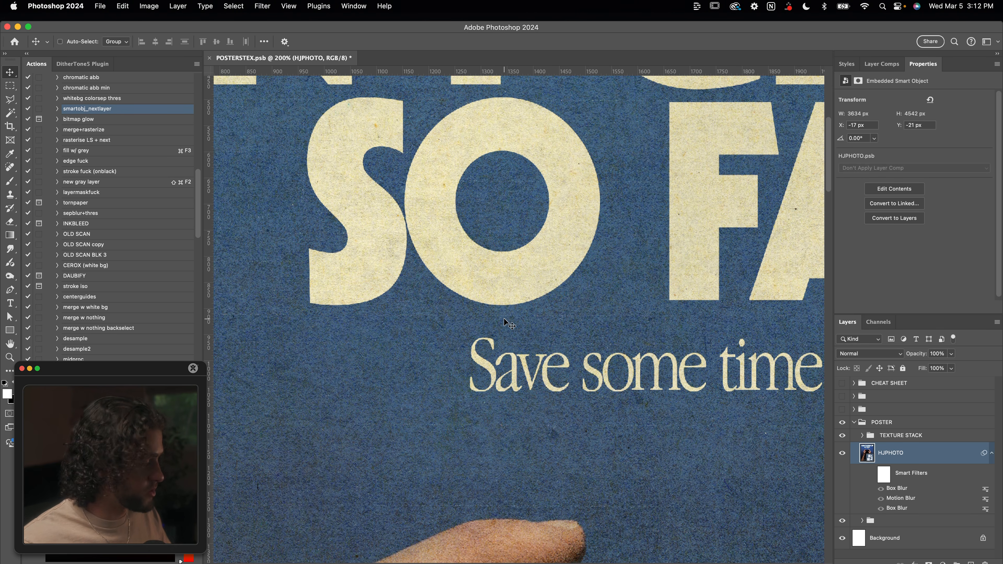
key("super+minus")
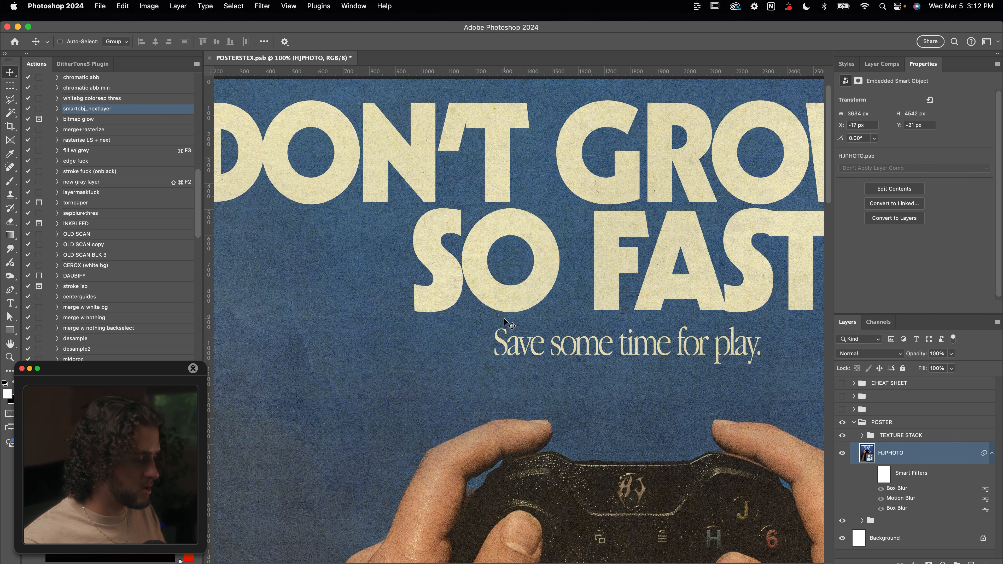
key("super+minus")
key("super+minus")
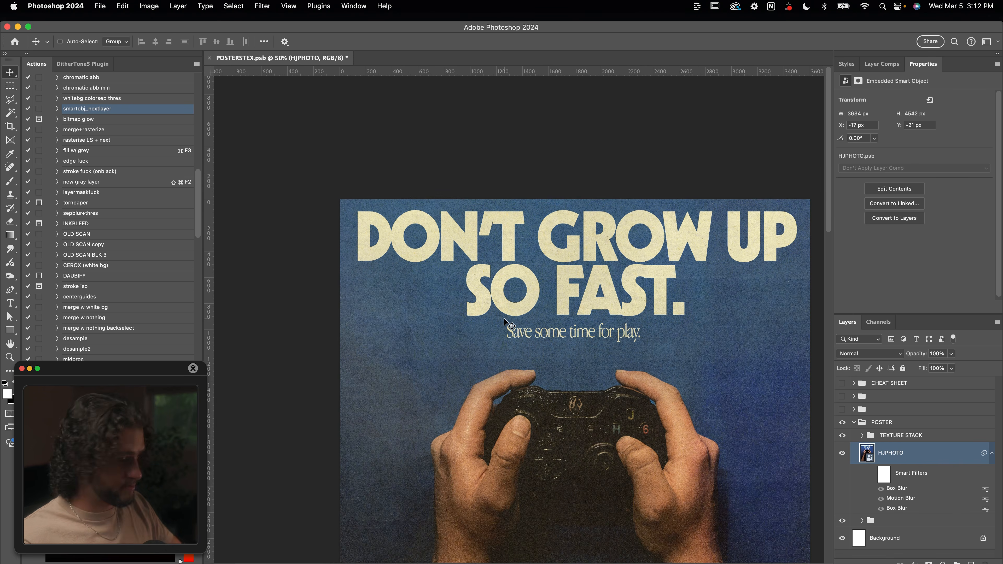
Add a sharp, untextured copy of the poster above the TEXTURE STACK group, then hide it to compare with the textured version.
scroll(505, 322, "down", 5)
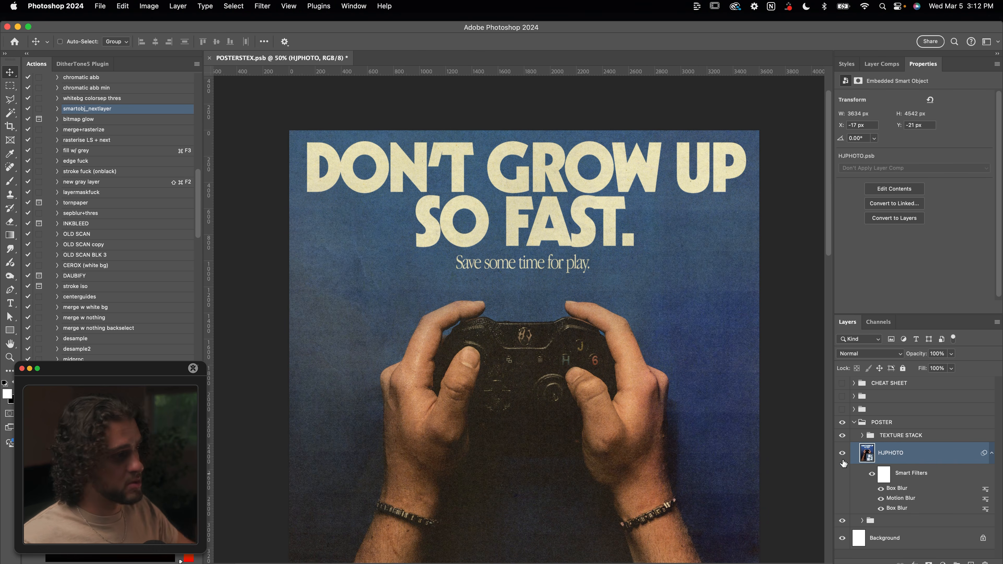
scroll(701, 395, "down", 3)
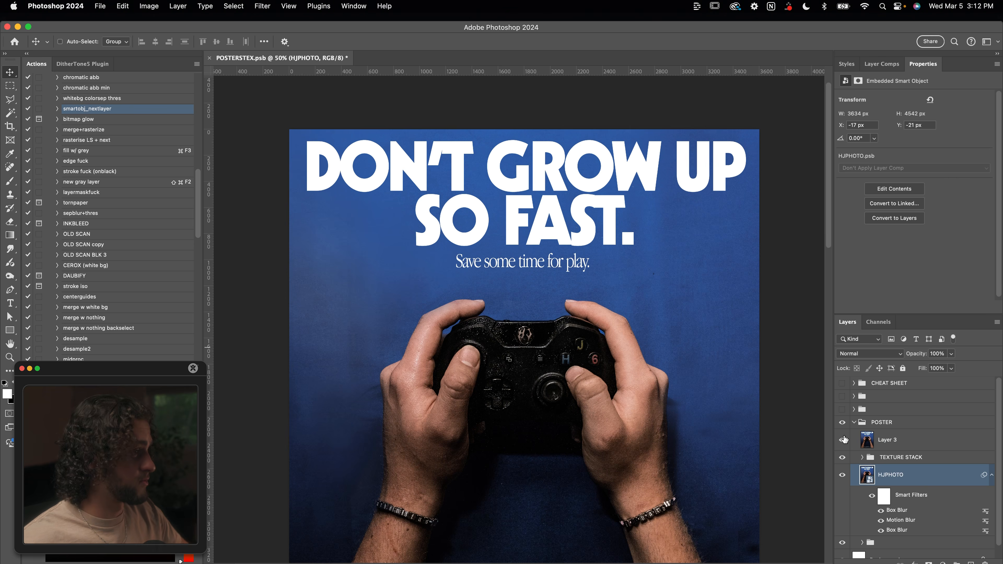
left_click(843, 439)
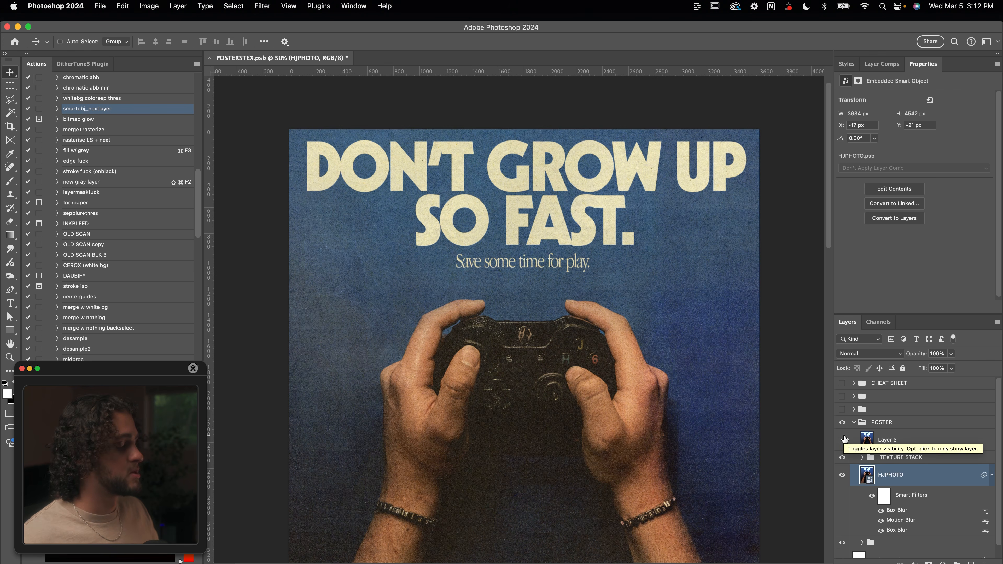
Expand the TEXTURE STACK group and review the blend modes of TEXTURE085, TEXTURE (14), TEXTURE013 and BrokenColor_017.
left_click(862, 457)
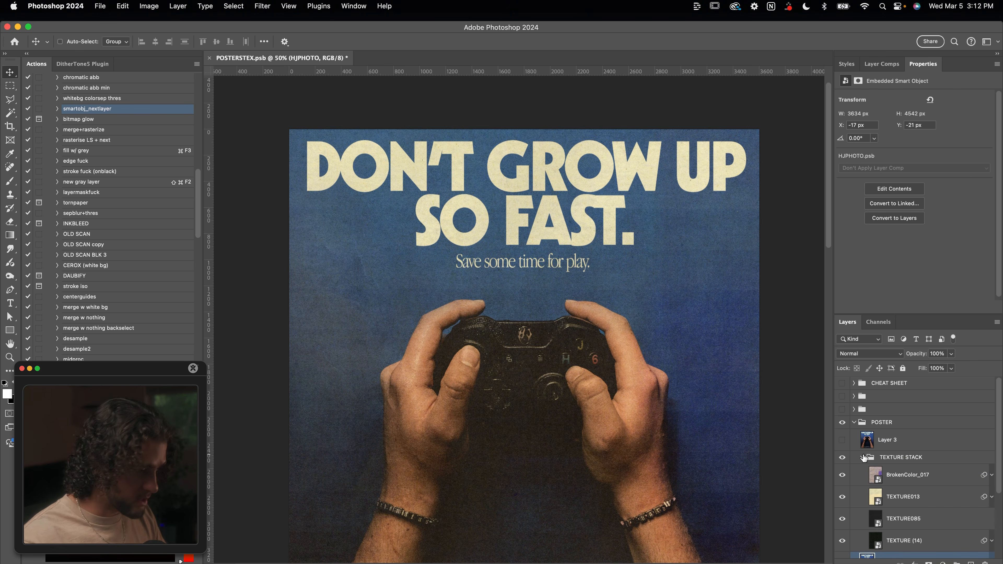
scroll(871, 497, "down", 3)
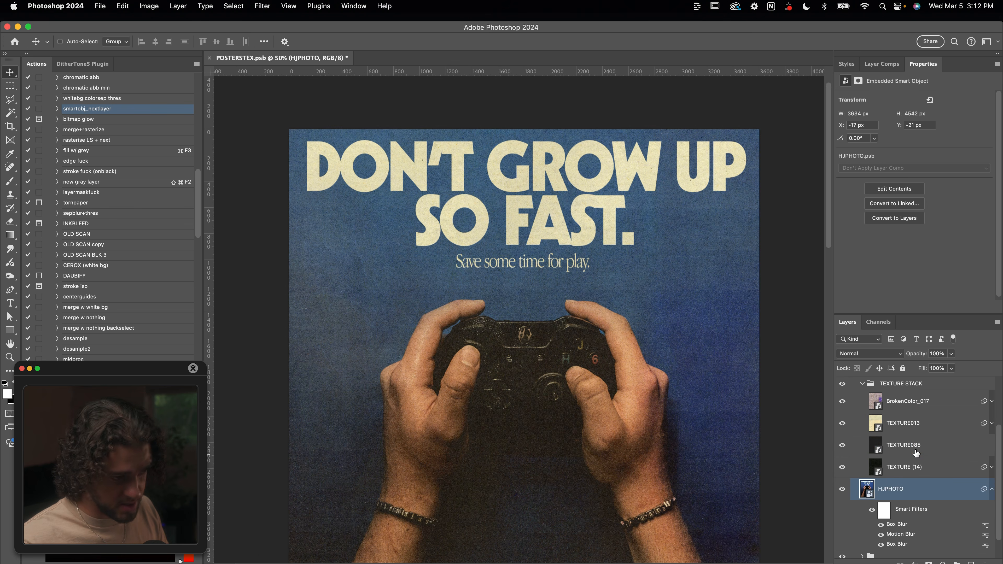
left_click(916, 452)
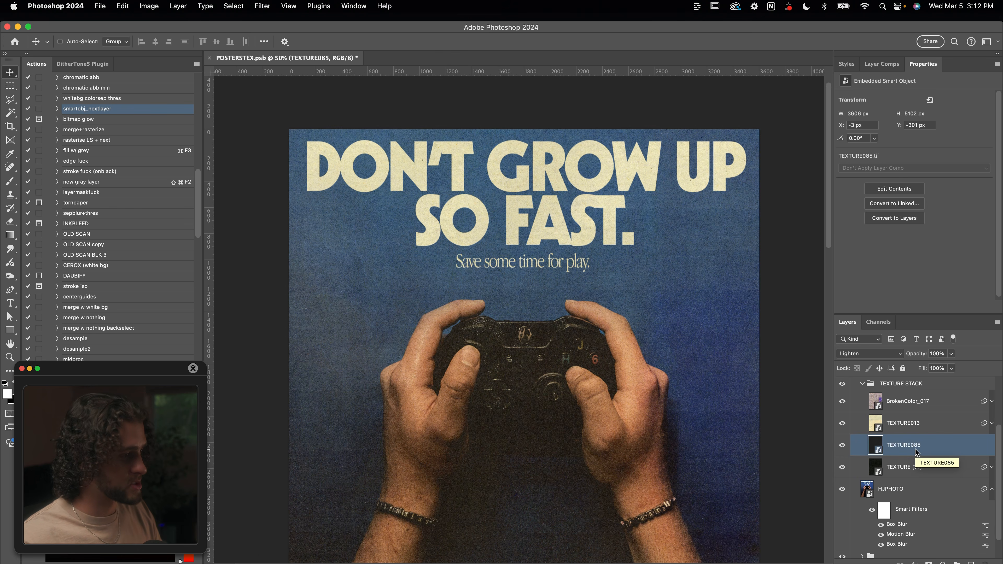
scroll(916, 452, "up", 2)
left_click(896, 435)
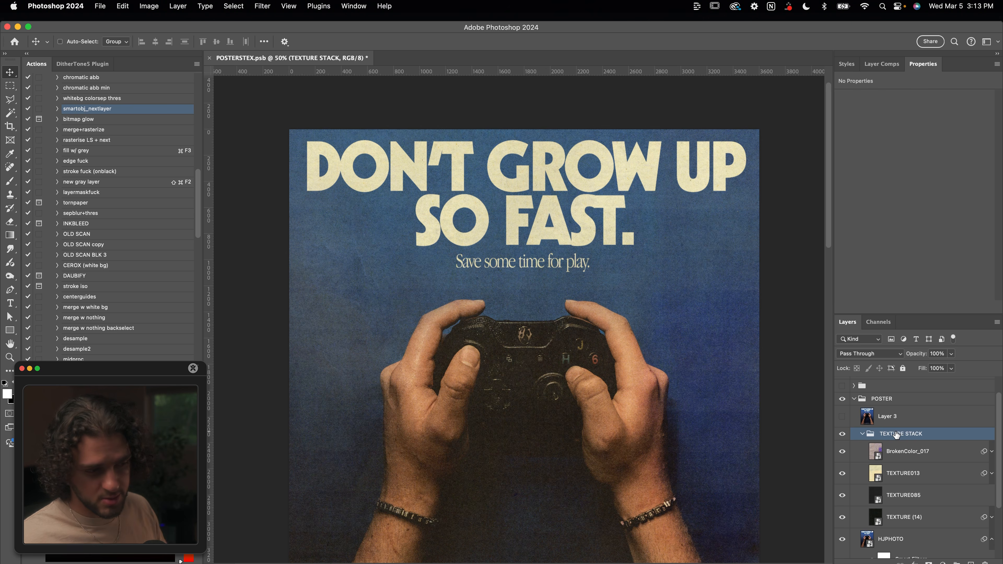
scroll(896, 434, "down", 2)
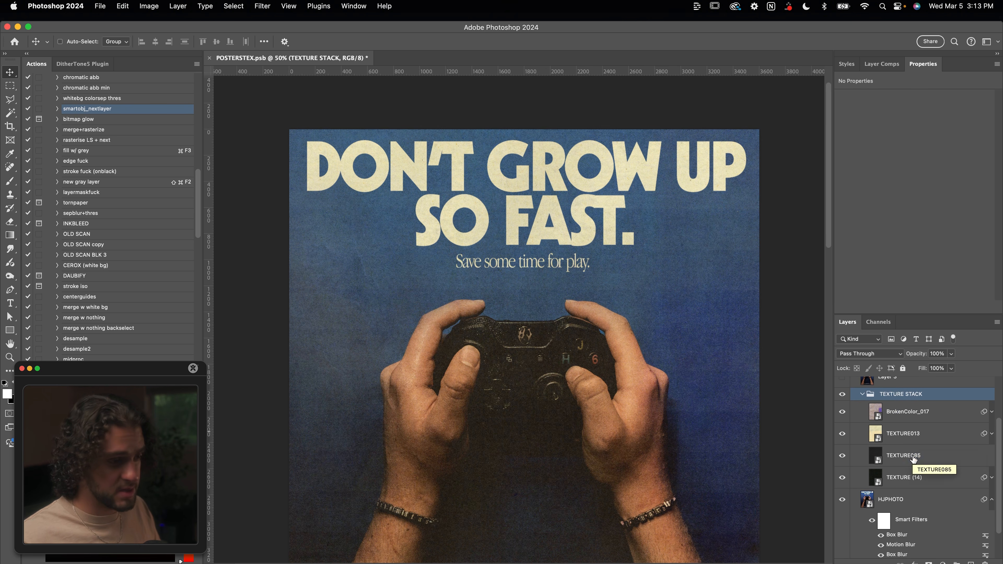
left_click(913, 456)
left_click(907, 477)
left_click(903, 441)
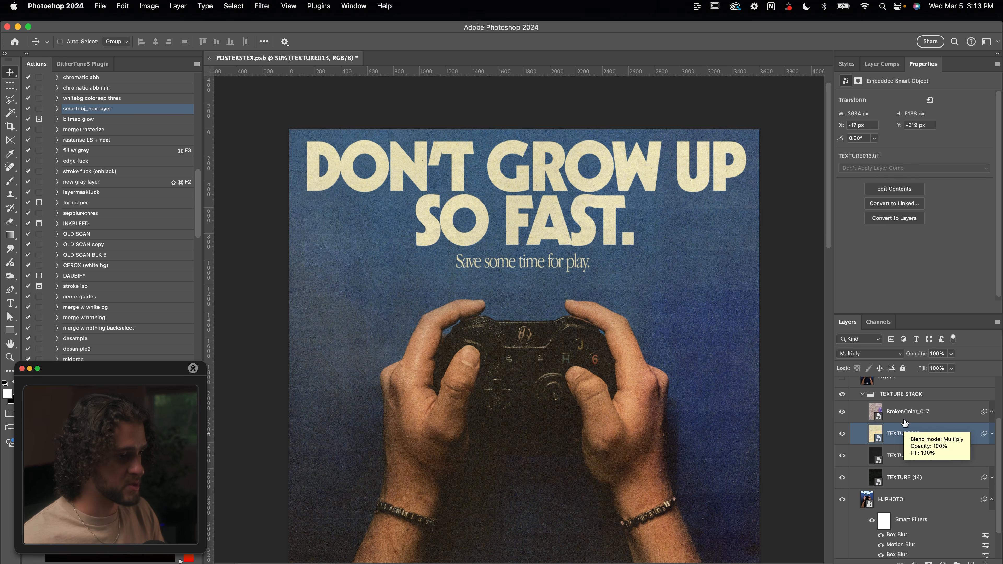
left_click(905, 418)
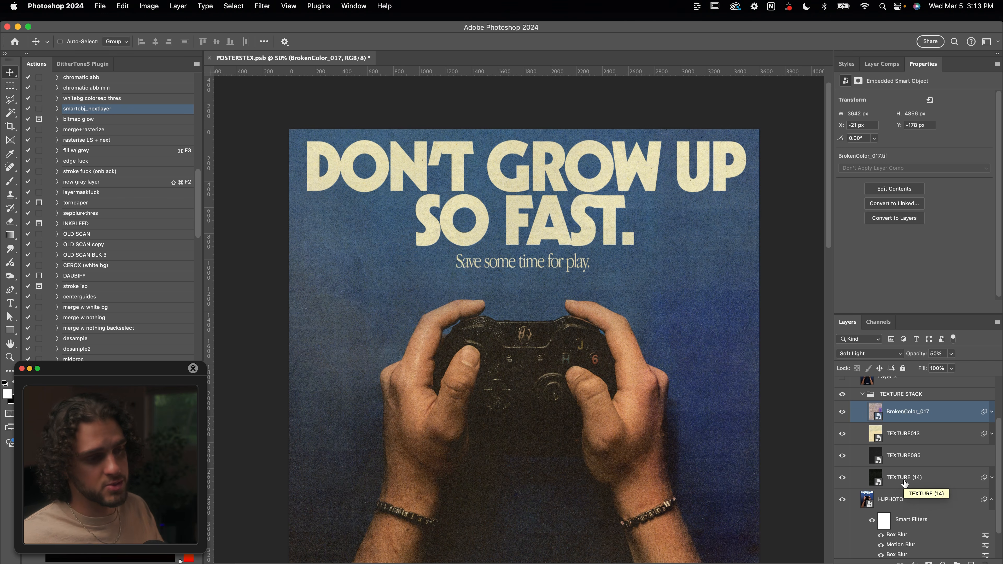
scroll(904, 483, "up", 2)
left_click(909, 445)
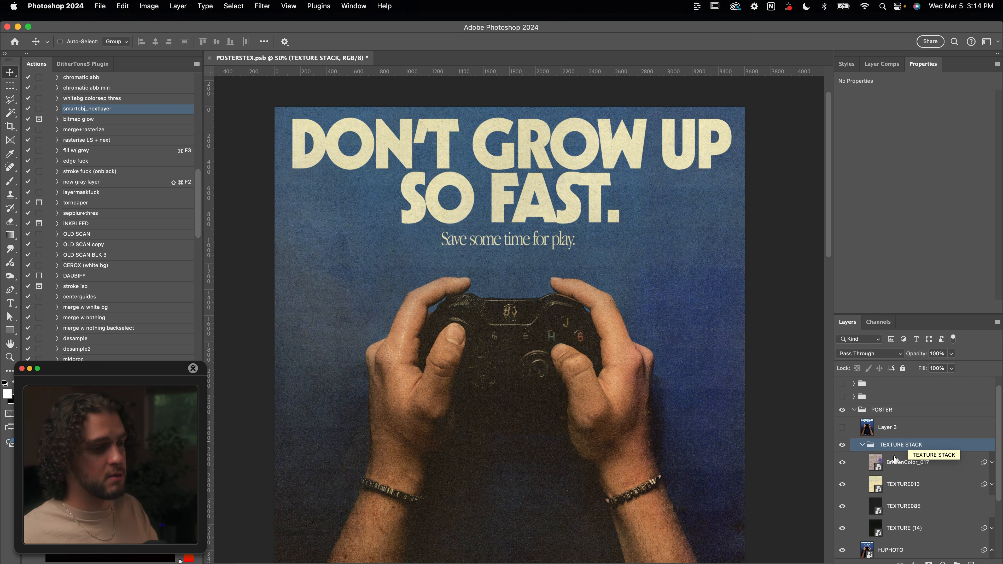
Hide the BrokenColor_017 layer inside the TEXTURE STACK group.
left_click(891, 467)
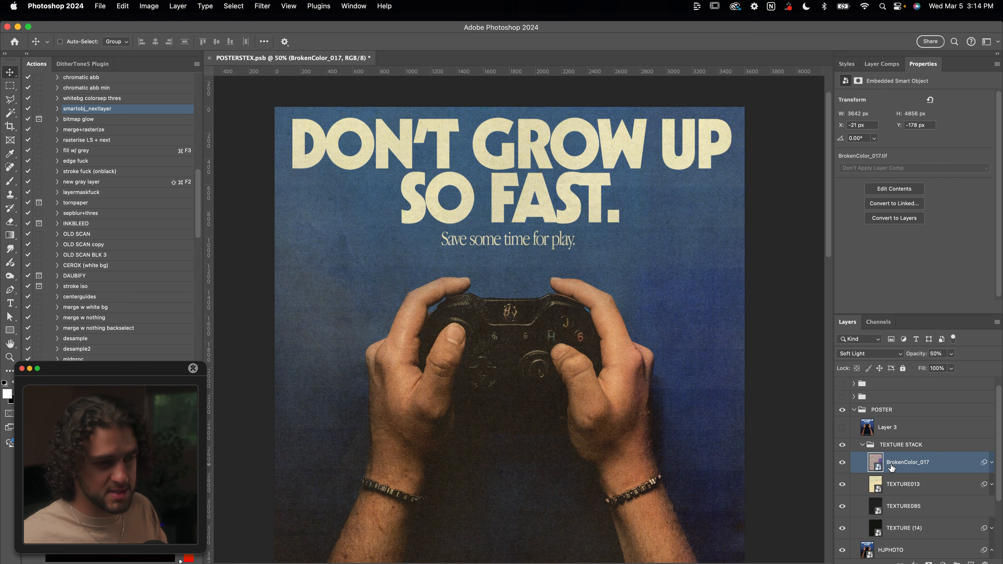
scroll(670, 348, "down", 2)
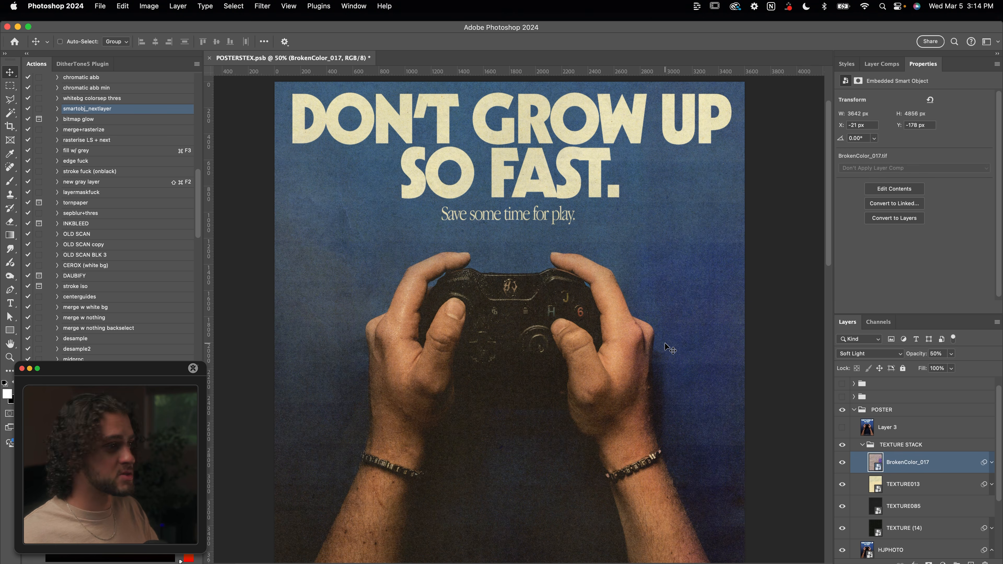
scroll(667, 347, "up", 1)
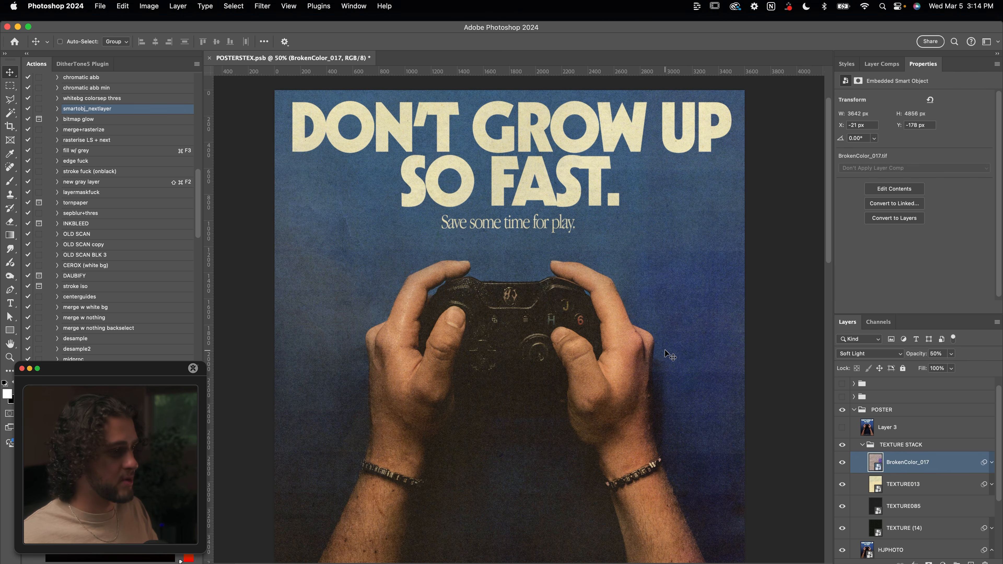
left_click(842, 461)
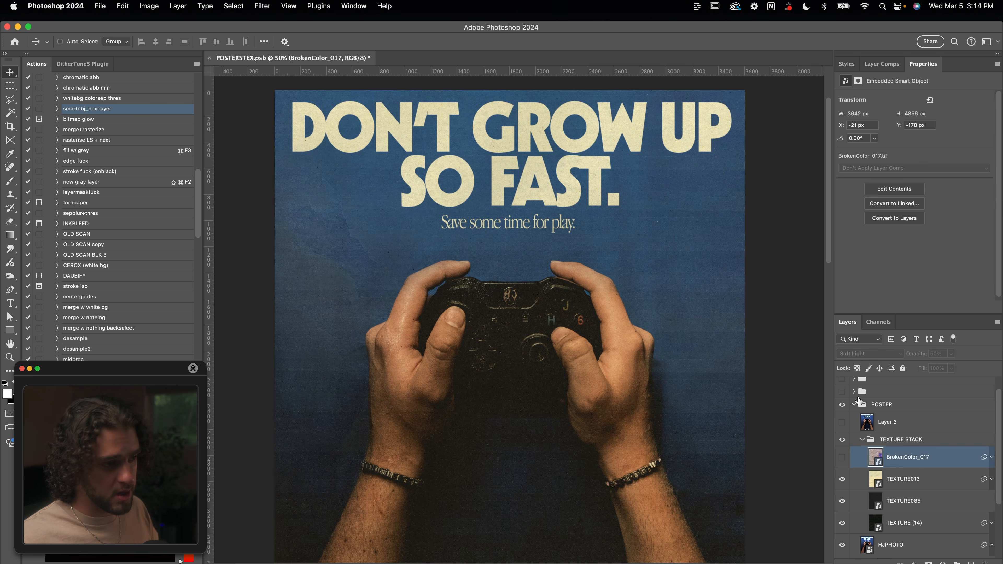
Place TEXTURE033 from the collapsed layer group above POSTER at the top of TEXTURE STACK and make it visible.
left_click(854, 396)
left_click_drag(884, 410, 882, 530)
scroll(881, 525, "down", 2)
scroll(878, 513, "down", 2)
left_click(843, 443)
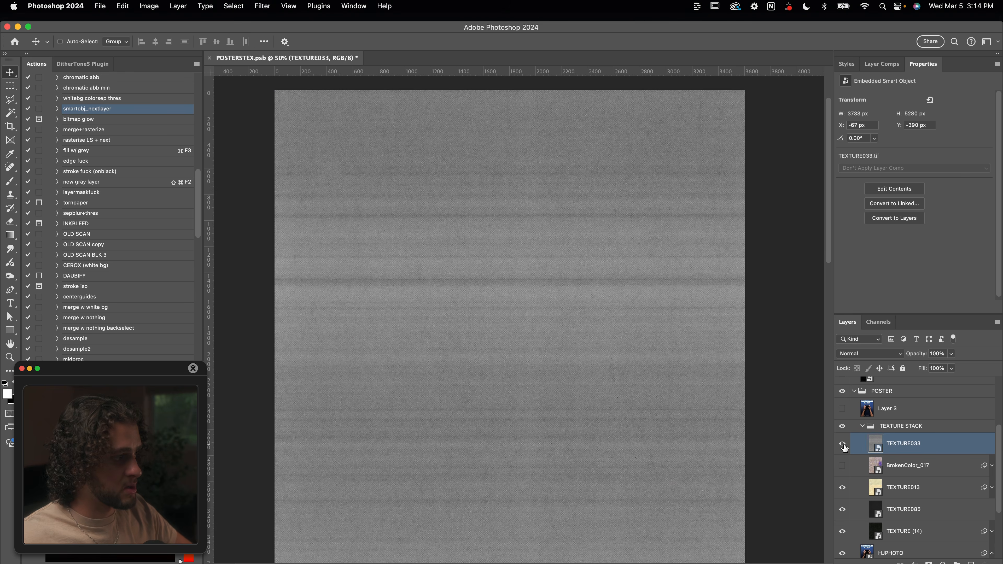
Set TEXTURE033's blend mode to Hard Light and its opacity to 60%.
left_click(870, 354)
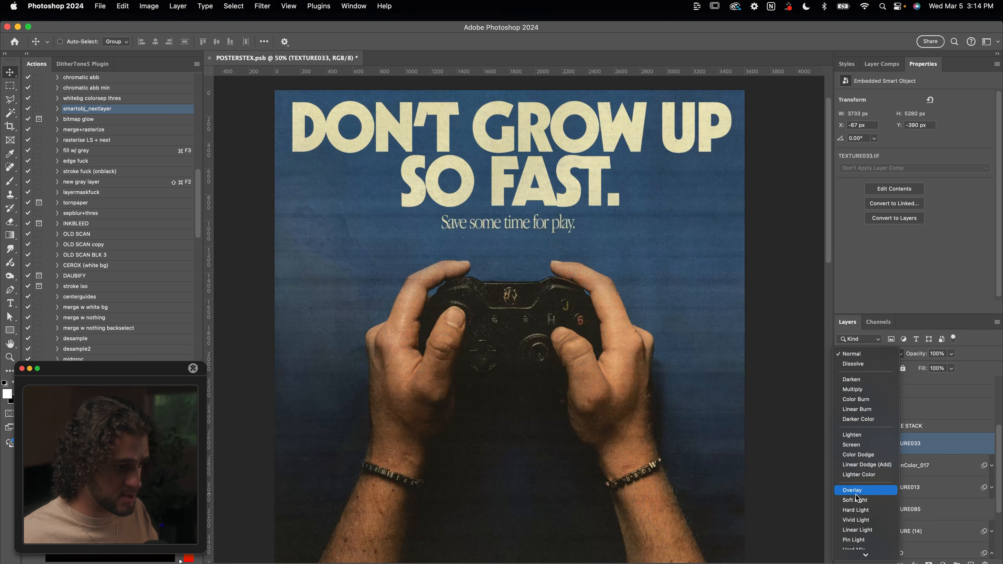
left_click(856, 511)
key("6")
scroll(777, 437, "down", 2)
Hide TEXTURE013 and place a duplicate of TEXTURE (14) directly above it in the TEXTURE STACK group.
left_click(864, 487)
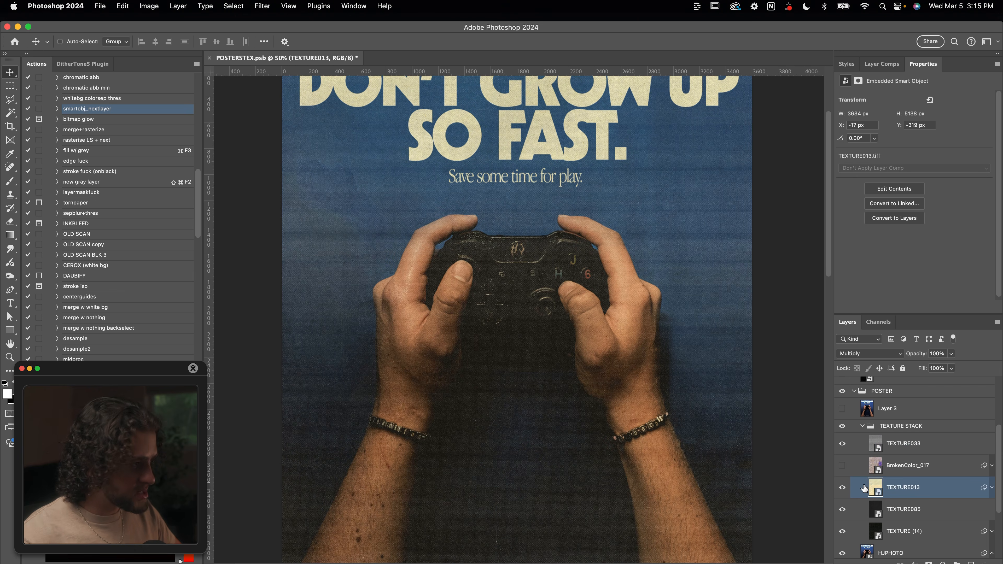
left_click(842, 487)
left_click_drag(894, 531, 915, 491)
scroll(700, 432, "up", 2)
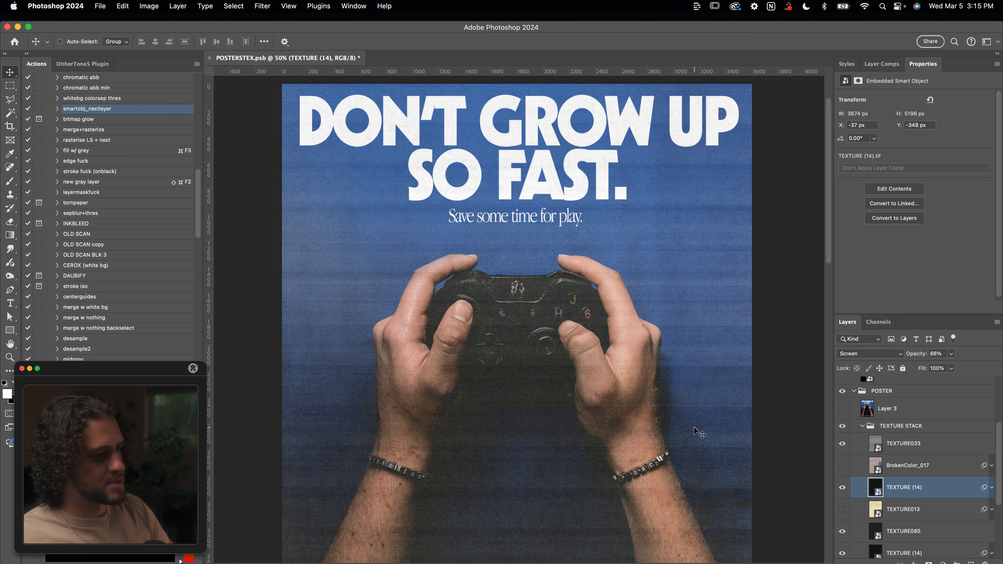
Set the duplicated TEXTURE (14) to Multiply at 100% opacity with both of its Levels smart filters switched off.
key("0")
left_click(847, 351)
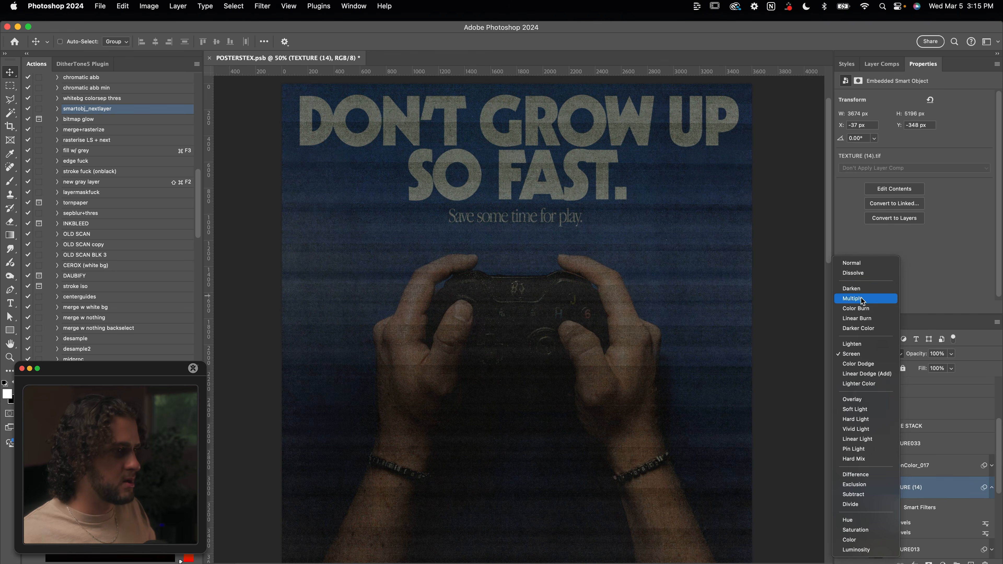
left_click(861, 298)
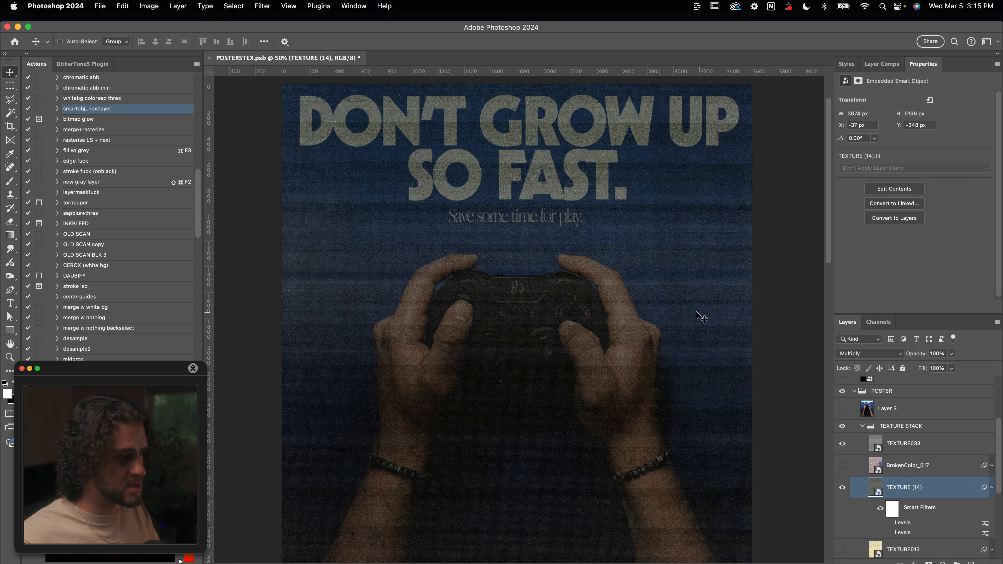
Invert the duplicated Multiply TEXTURE (14) and brighten its midtones with a Levels smart filter, leaving its filter list collapsed.
key("super+i")
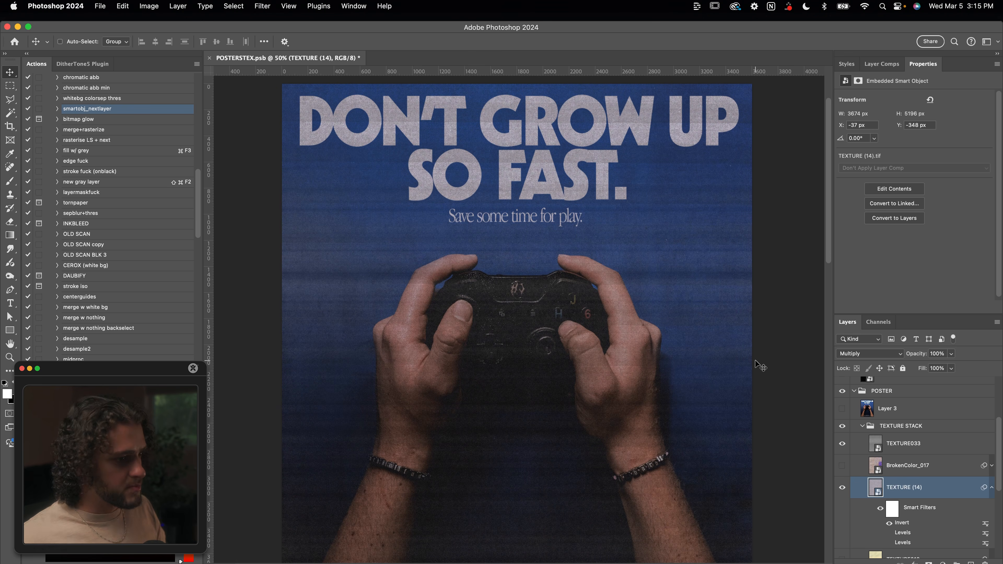
key("super+l")
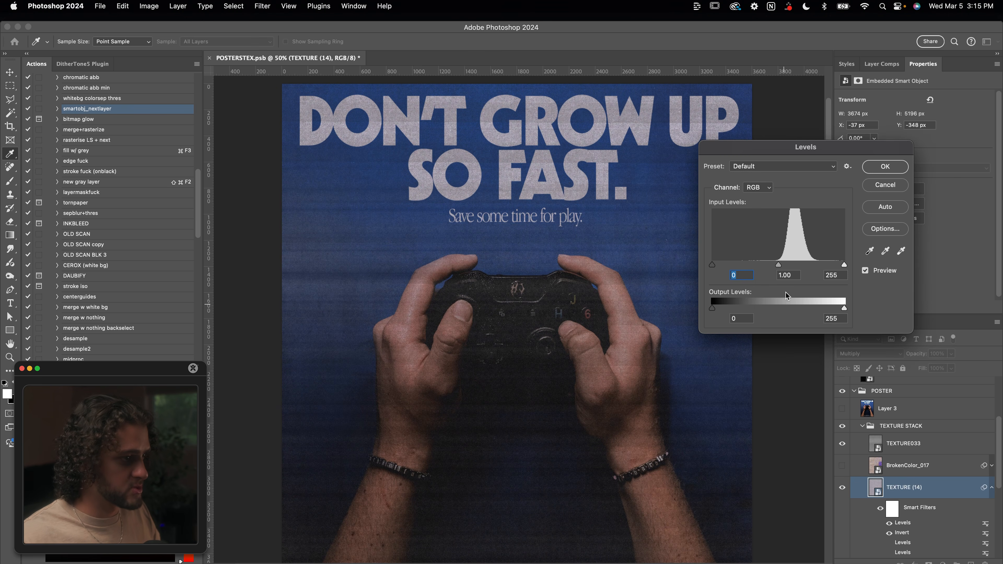
left_click_drag(777, 265, 756, 266)
key("Return")
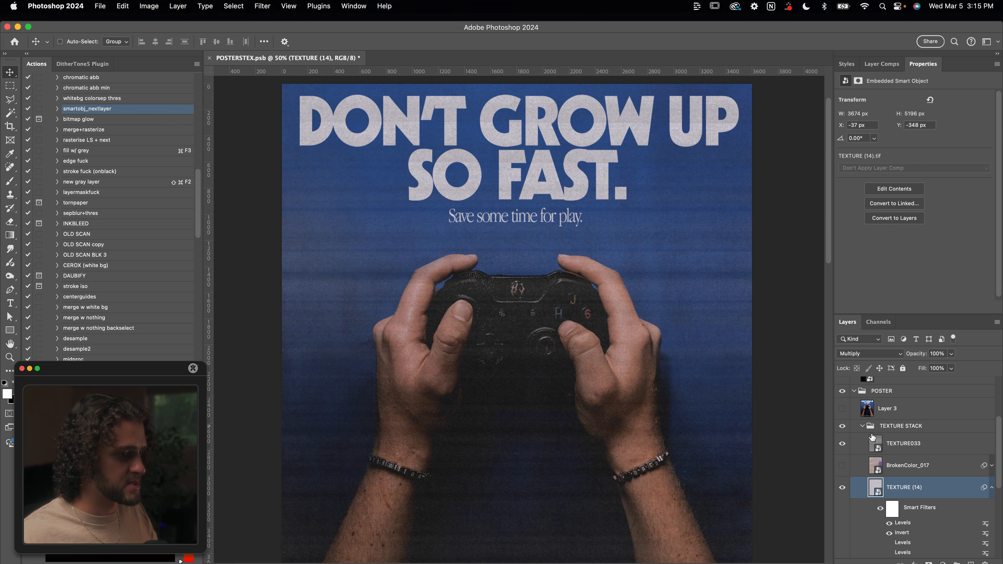
left_click(991, 487)
Hide TEXTURE085 and the original TEXTURE (14) beneath it in the TEXTURE STACK group.
scroll(908, 474, "down", 2)
left_click(861, 488)
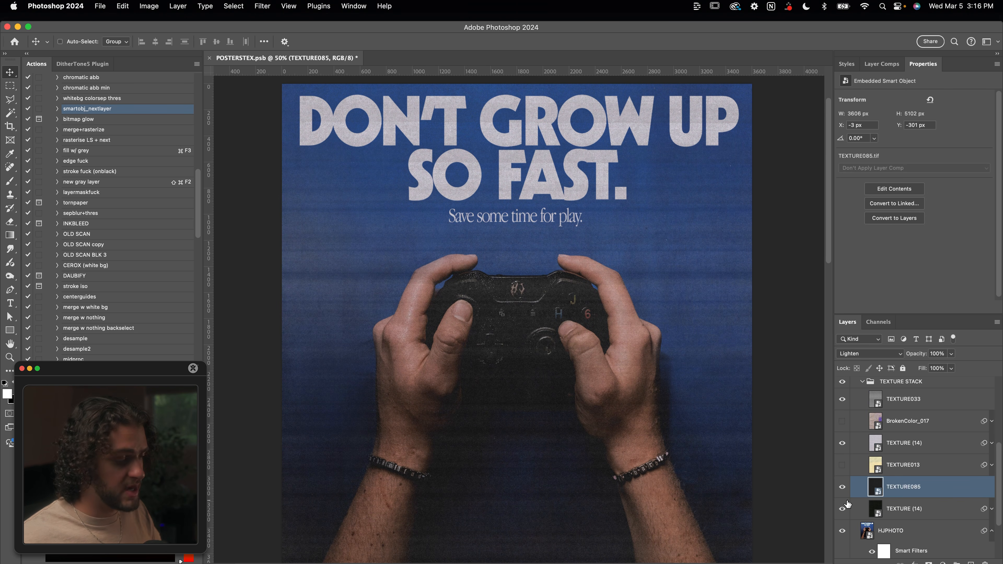
left_click(843, 487)
Make blkmarket_texture_113 visible, move it directly below the duplicated TEXTURE (14) in TEXTURE STACK, and set its blend mode to Screen.
scroll(845, 474, "up", 3)
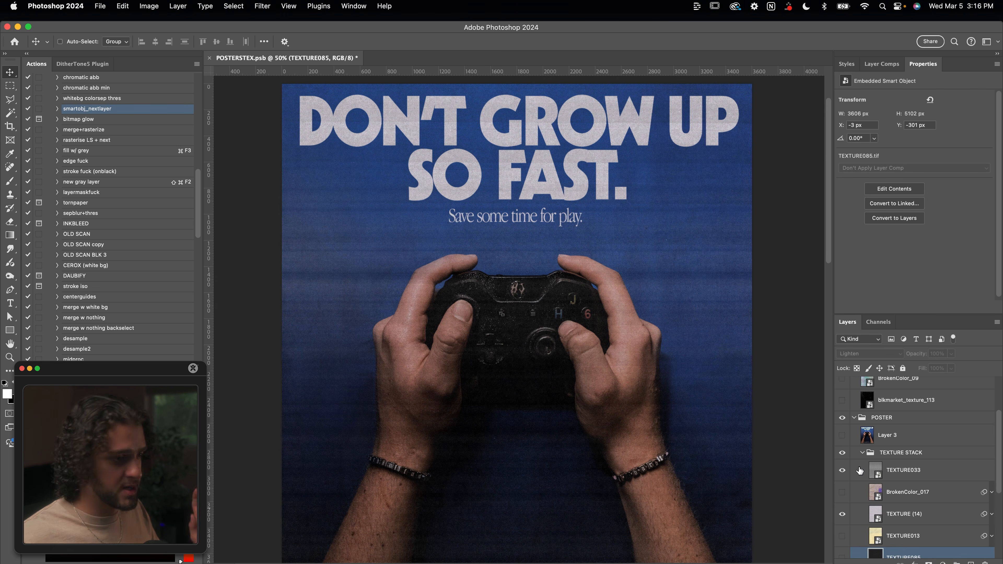
left_click(842, 399)
left_click_drag(880, 406, 880, 525)
left_click(859, 354)
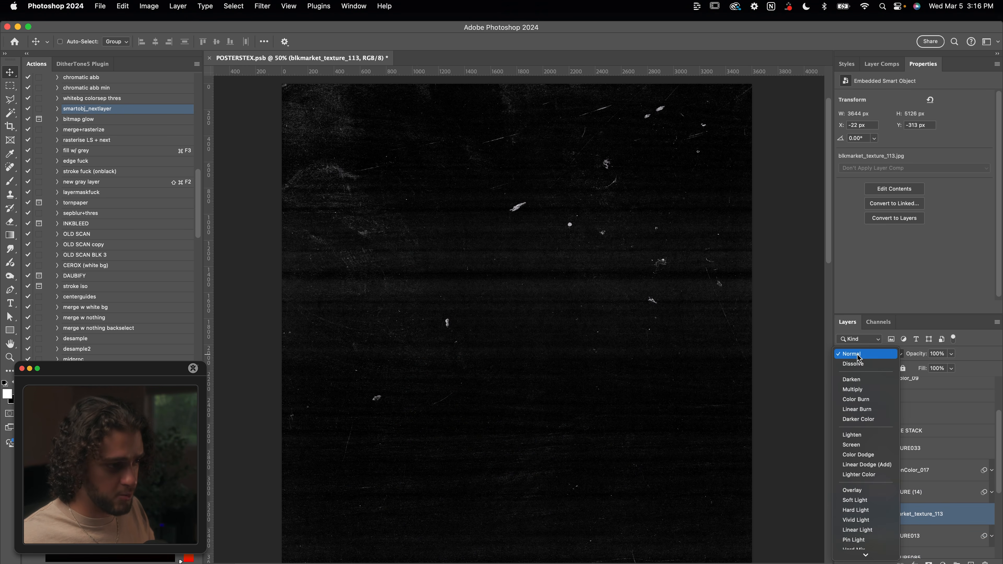
left_click(859, 445)
Group TEXTURE033, the Multiply TEXTURE (14) and blkmarket_texture_113 into a group named 0-2 within TEXTURE STACK.
scroll(908, 454, "down", 1)
left_click(904, 412, "super")
left_click(905, 458, "super")
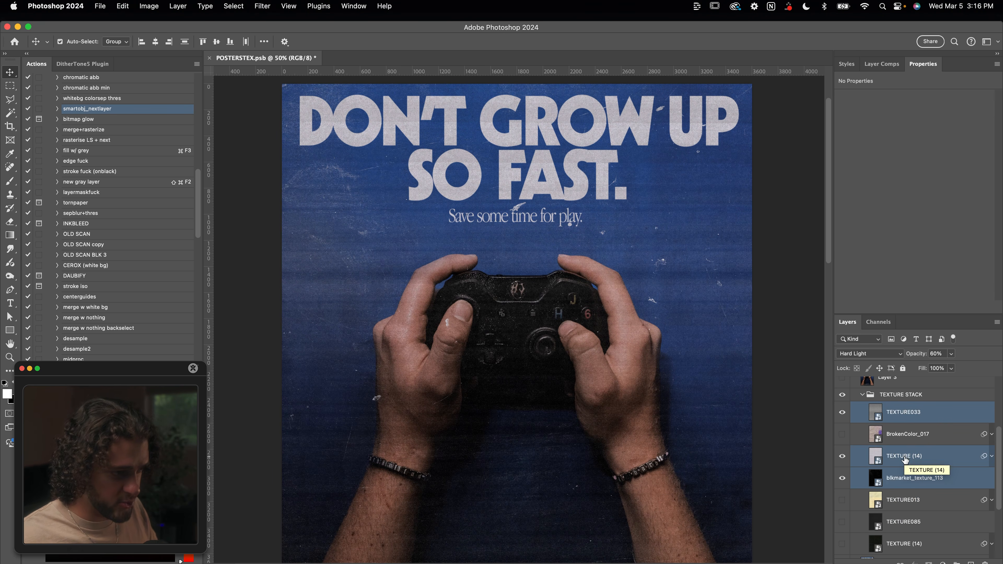
key("super+g")
key("super+minus")
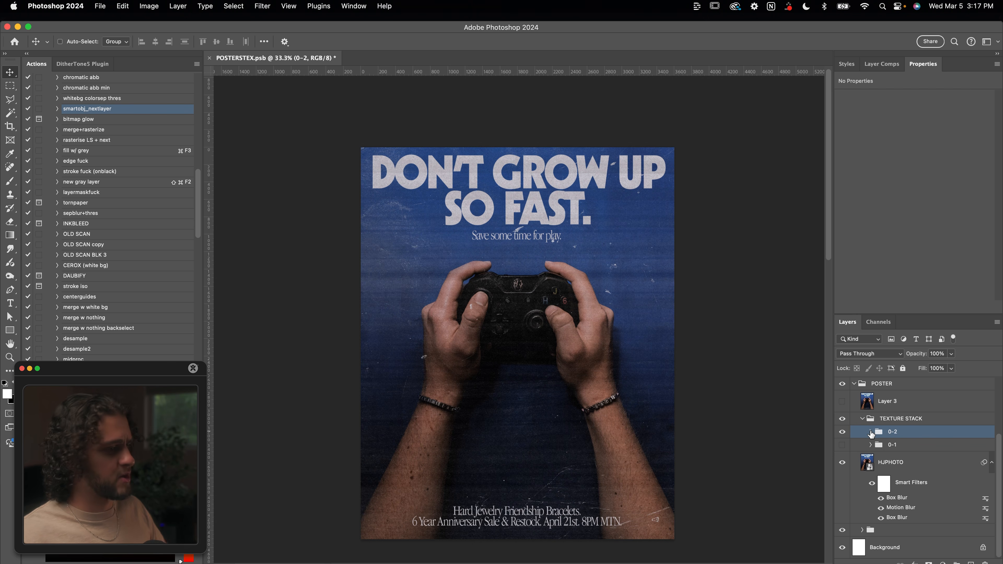
Apply Color Balance to TEXTURE (14) in group 0-2, shifting midtones slightly toward red and to -44 on the Yellow–Blue axis.
left_click(871, 433)
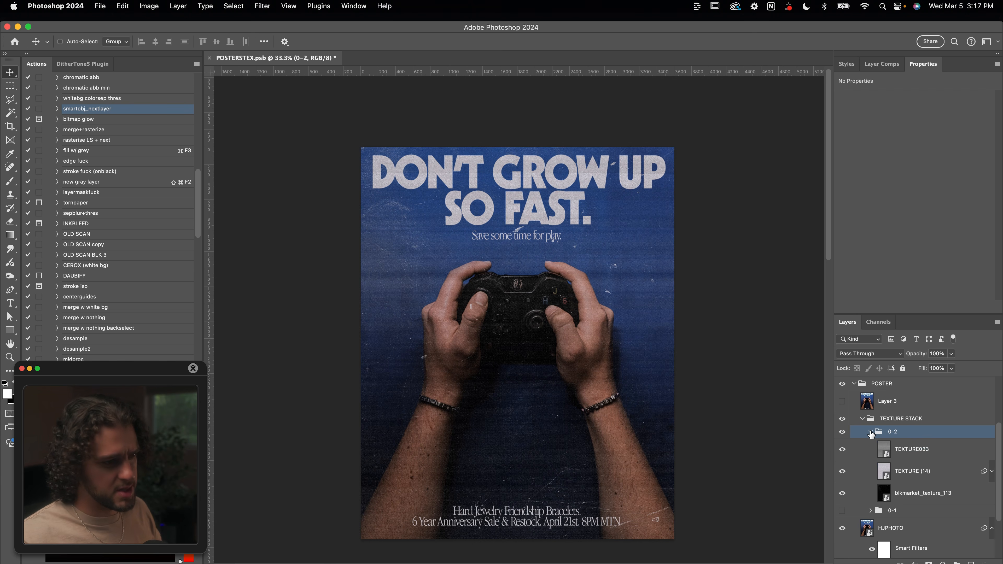
left_click(906, 470)
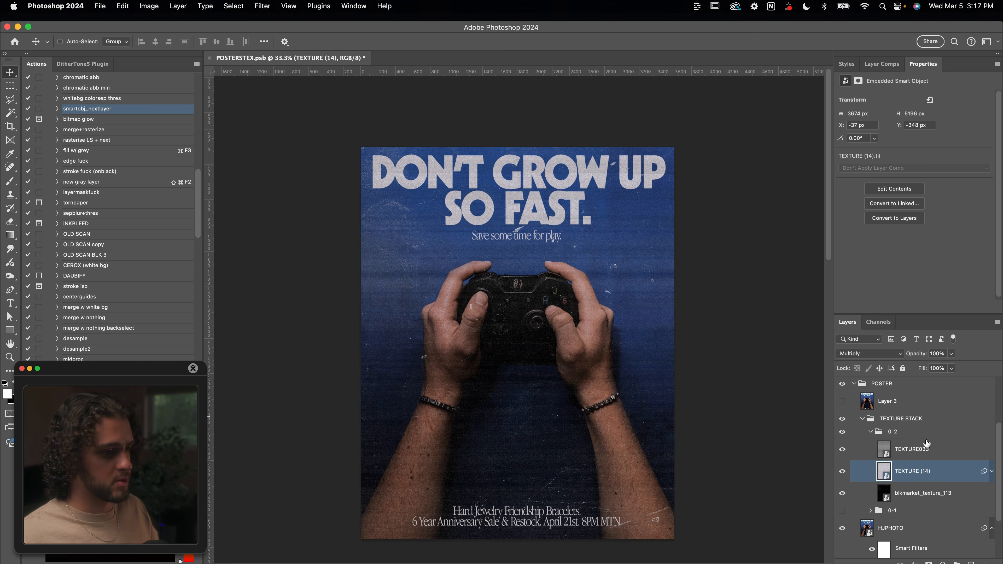
key("super+b")
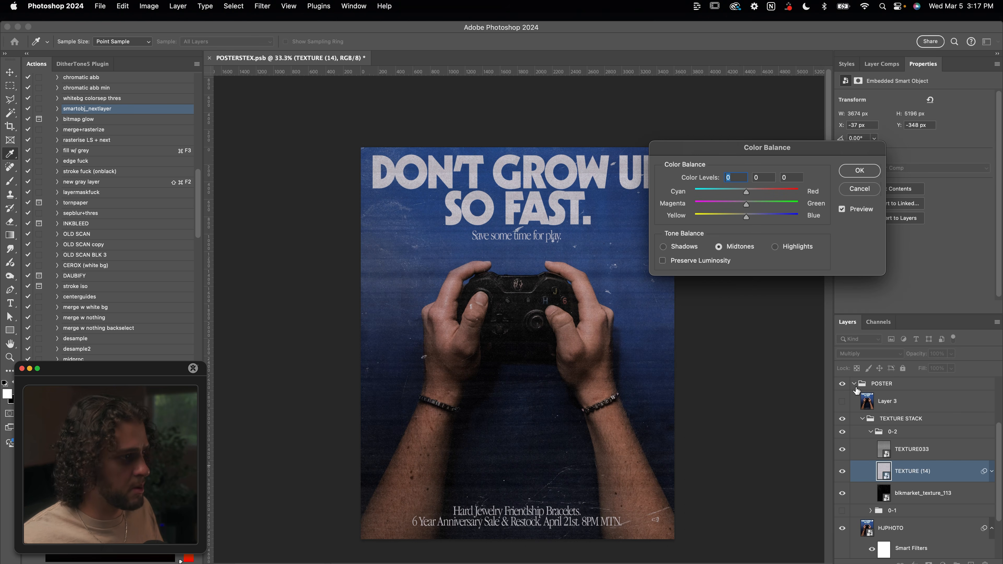
left_click_drag(737, 149, 778, 217)
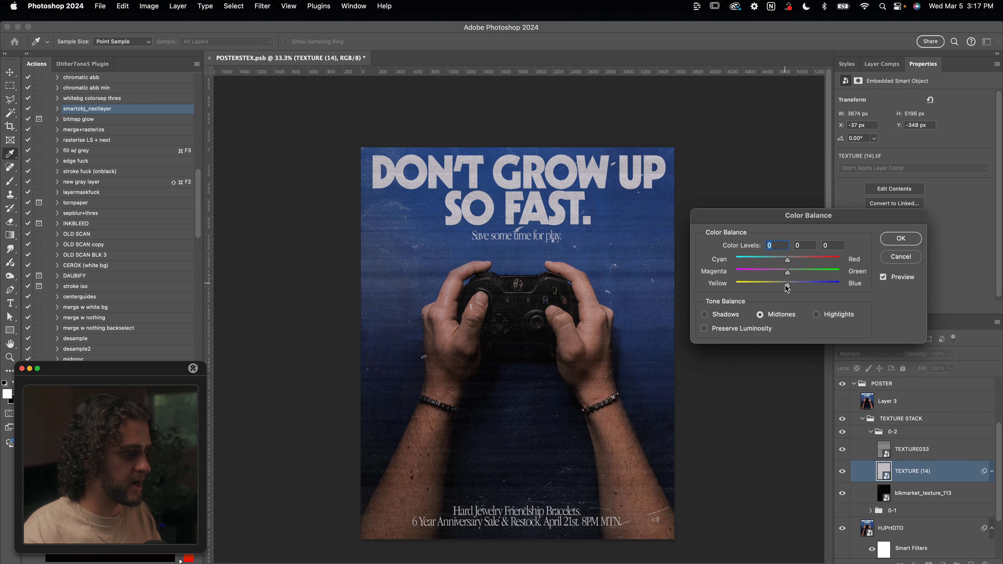
left_click_drag(786, 285, 764, 285)
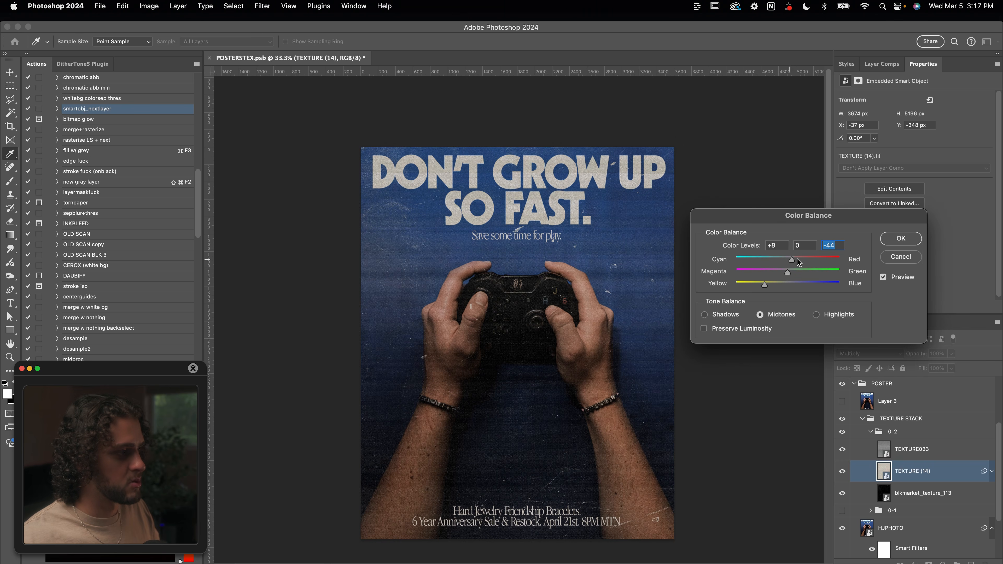
key("Return")
left_click(871, 431)
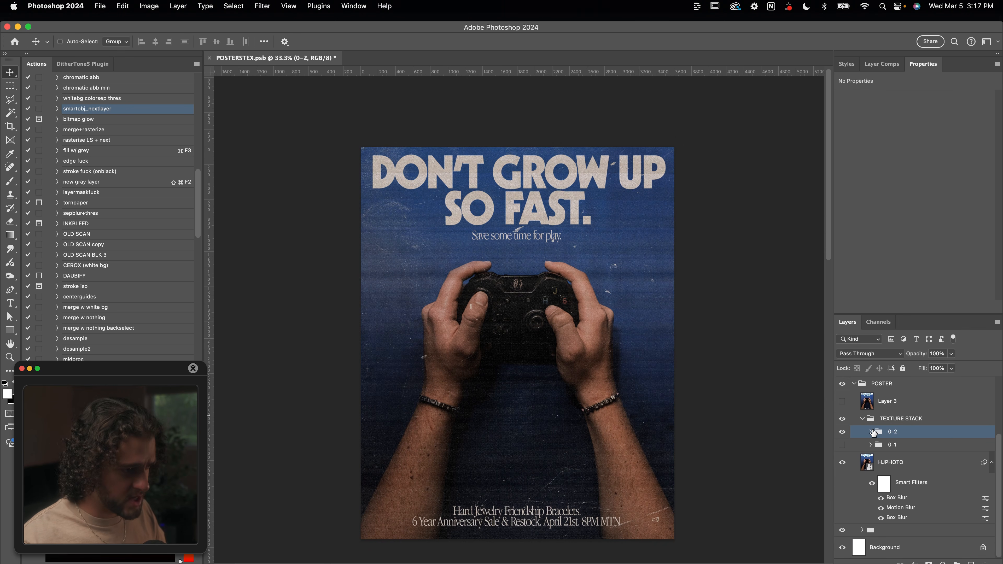
Compare the poster without textures, with only group 0-1, and with only group 0-2 by toggling the groups' visibility.
left_click(842, 431)
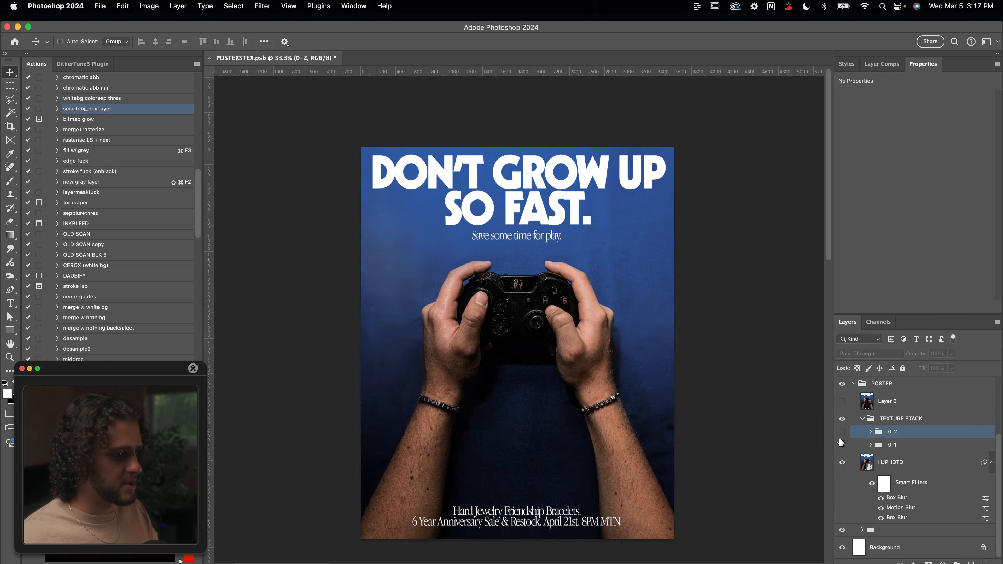
left_click(842, 445)
left_click(888, 448)
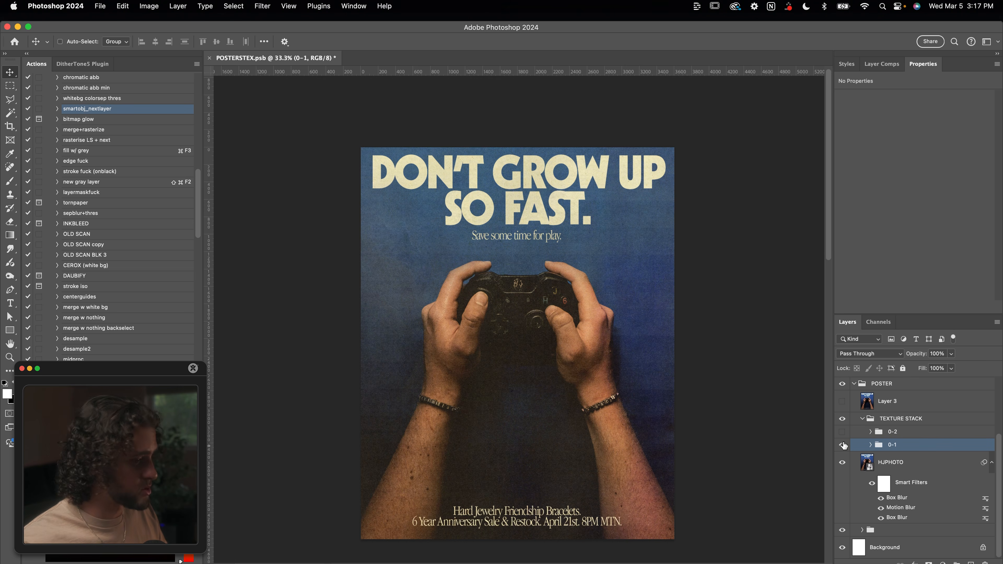
left_click(842, 444)
left_click(842, 431)
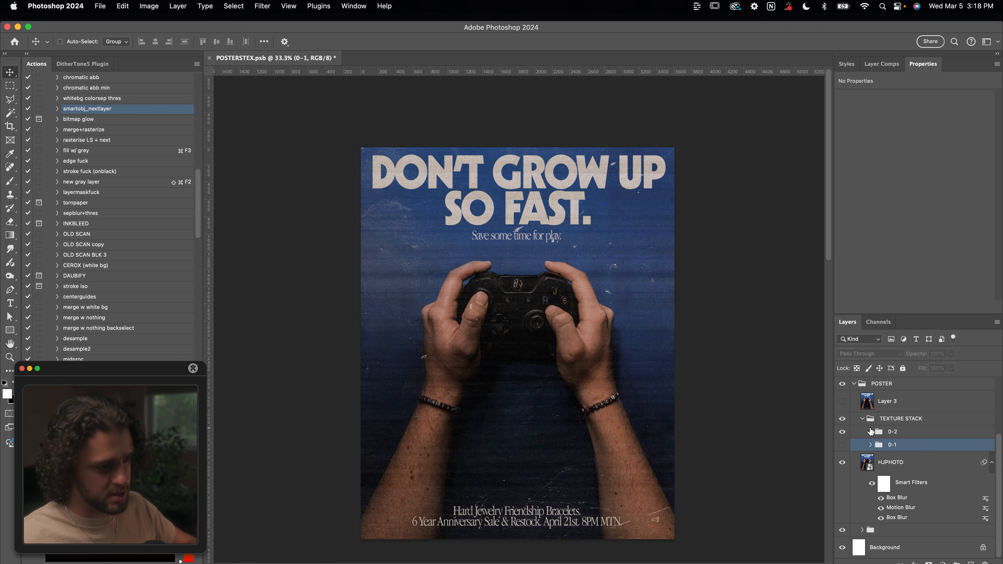
Expand group 0-2 and select its TEXTURE033 layer.
left_click(870, 431)
left_click(918, 451)
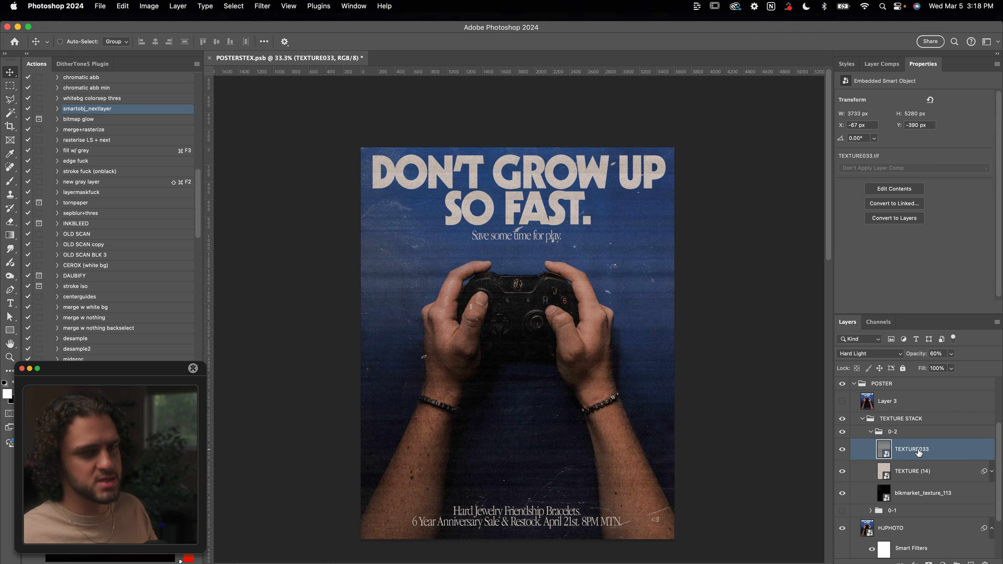